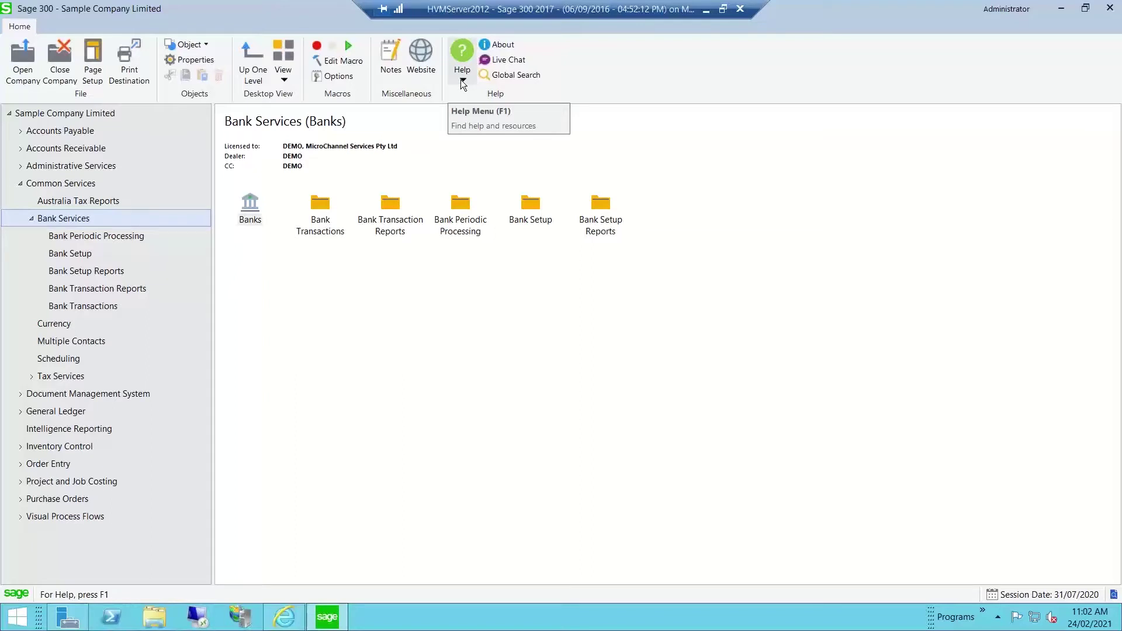
Check the Sage 300 version and licence details in the program's About information and close it
click(462, 79)
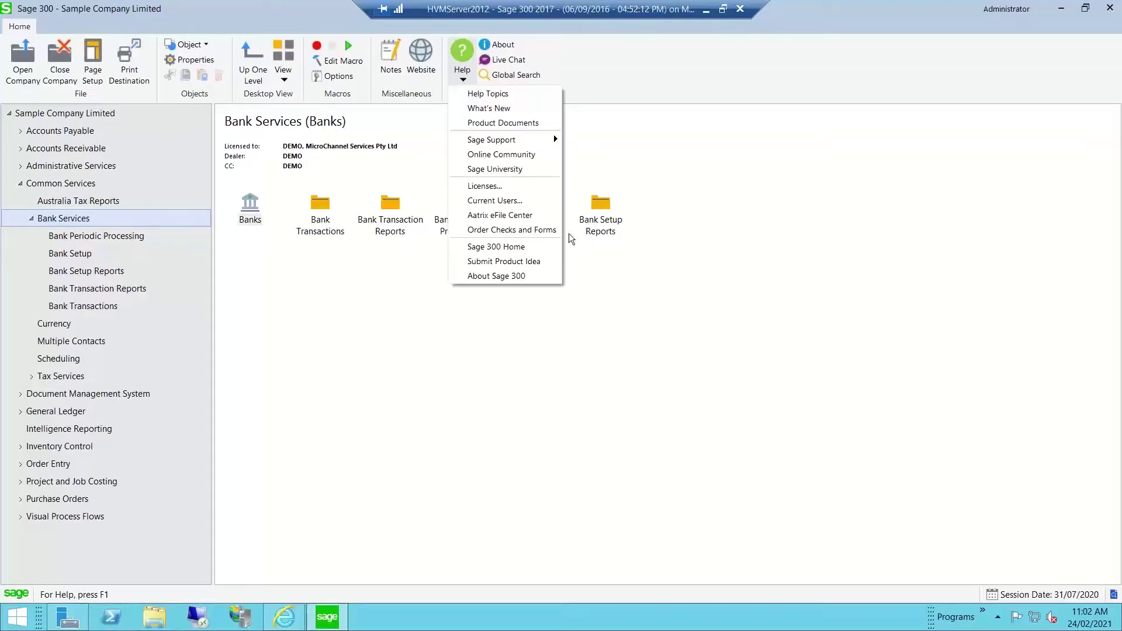
click(505, 280)
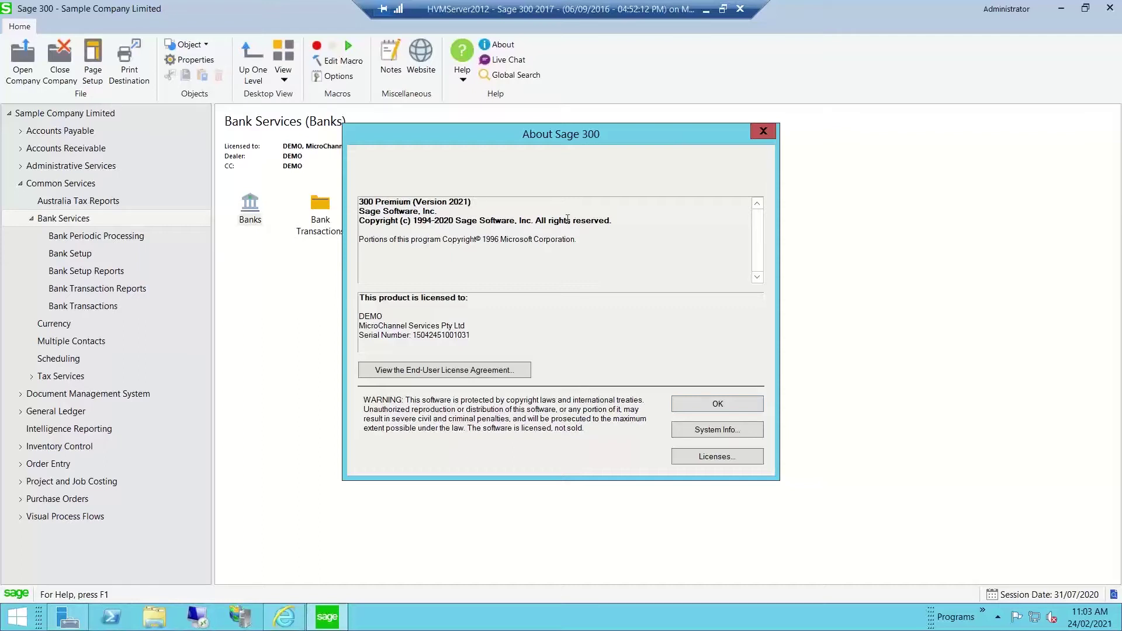
click(728, 407)
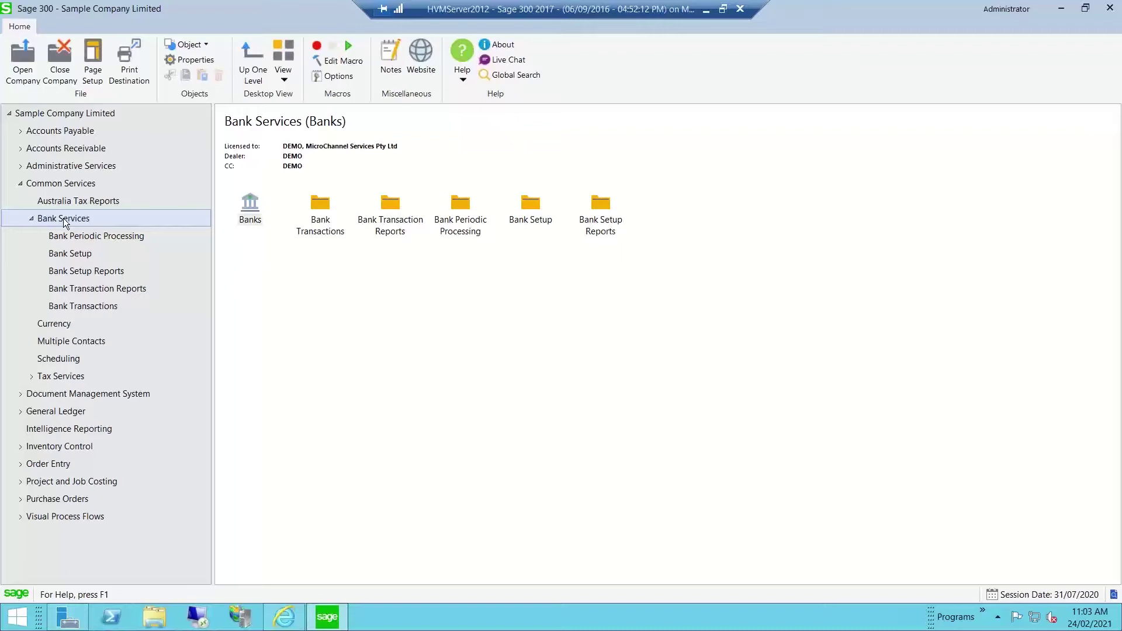
Review the functions available under Bank Setup, Bank Transactions and Bank Transaction Reports
click(75, 256)
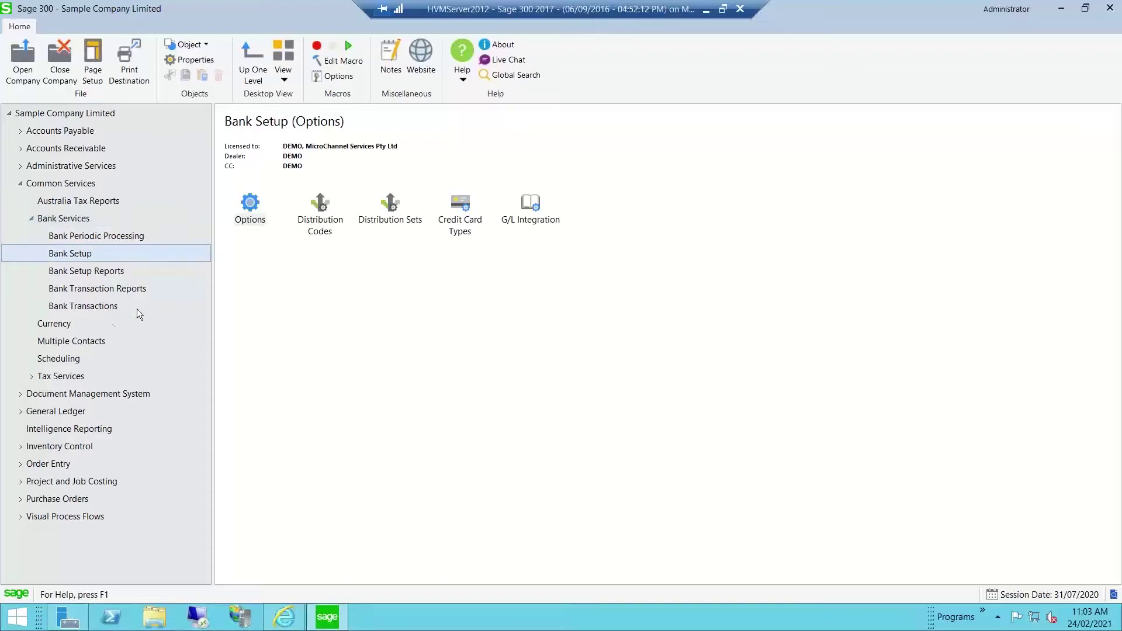
click(78, 307)
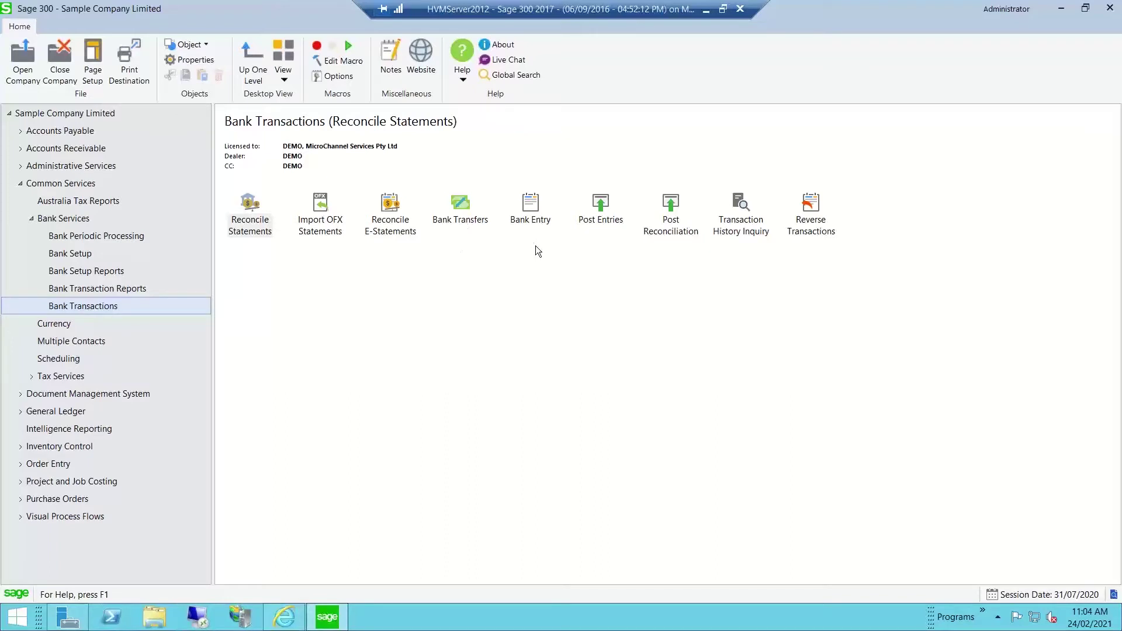
click(77, 289)
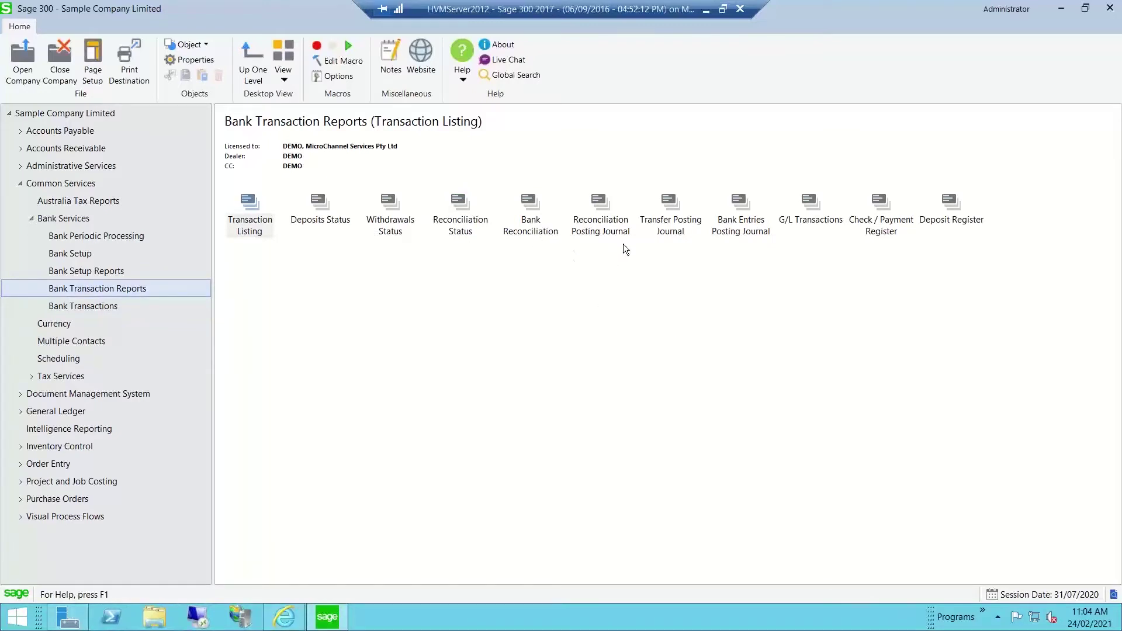
Open the Bank Options from Bank Setup and display their processing settings
click(66, 255)
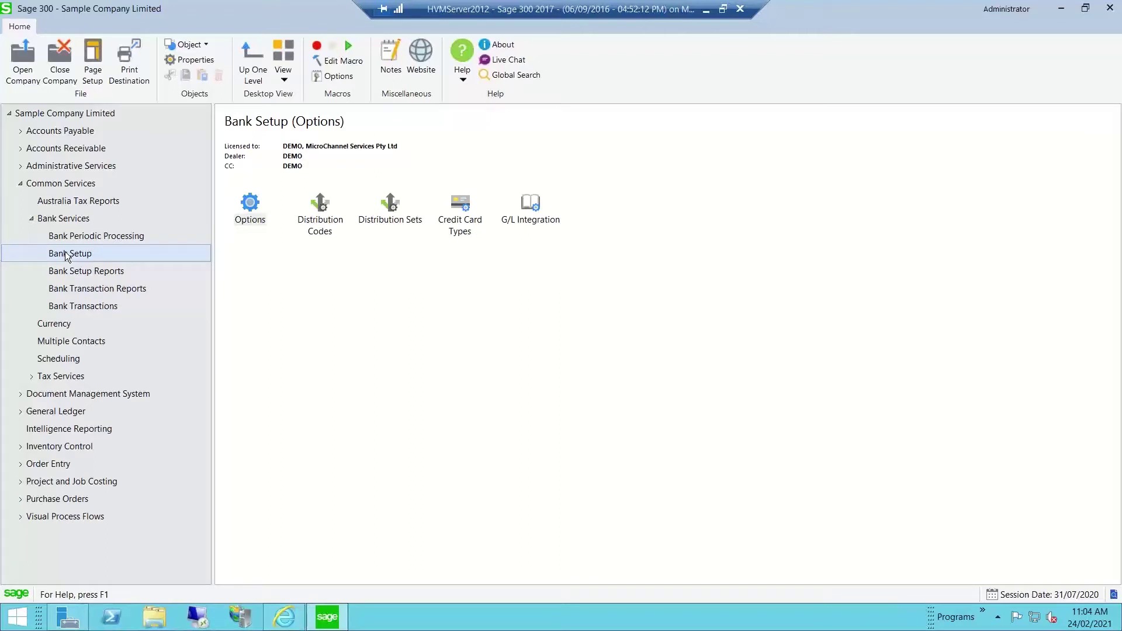
double_click(250, 205)
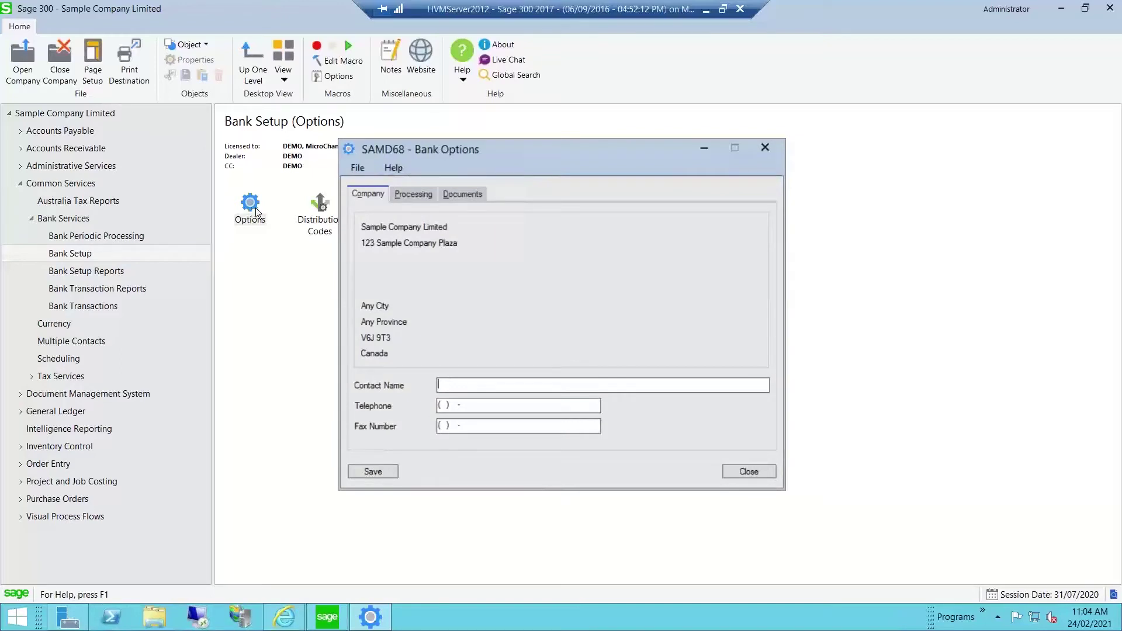
click(415, 195)
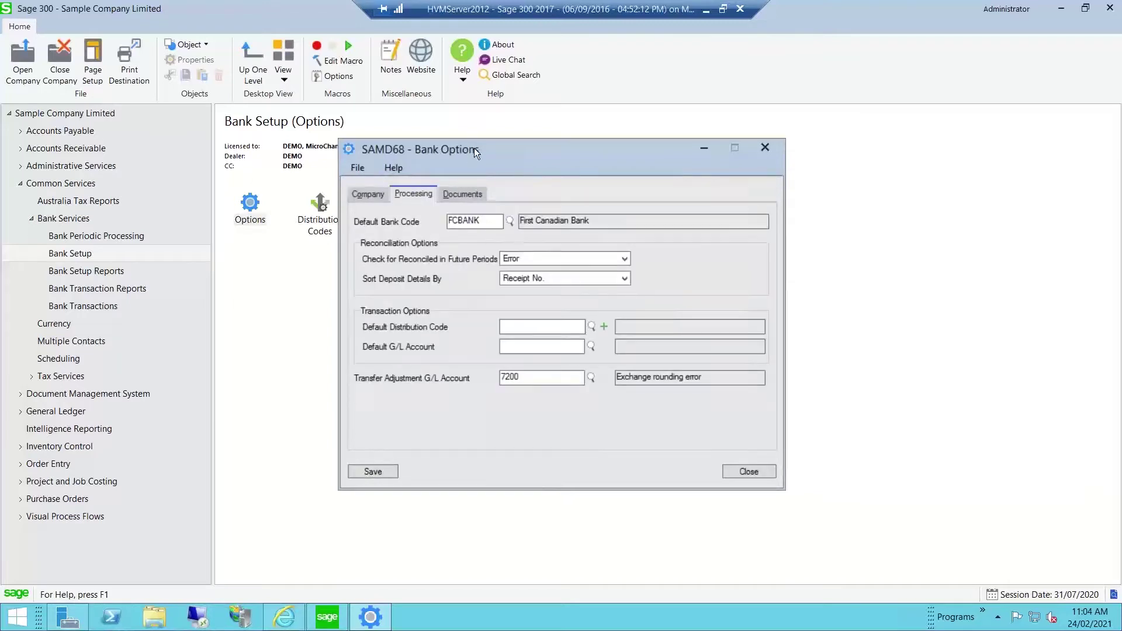
drag(475, 148, 425, 117)
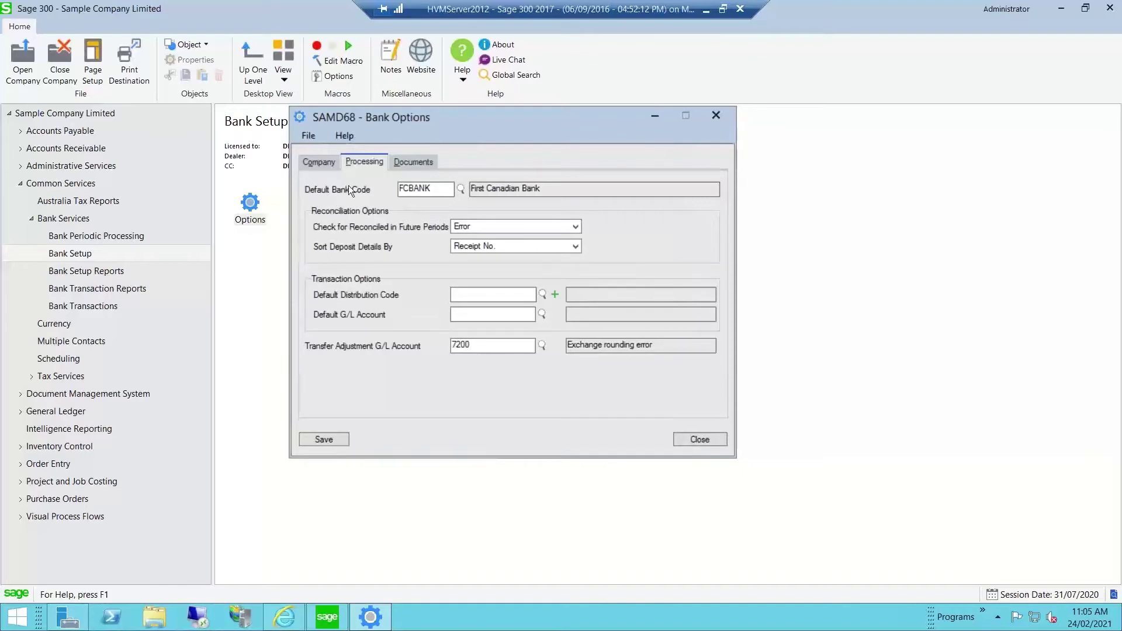
Look up the available banks and choose FCBANK as the default bank code
click(461, 190)
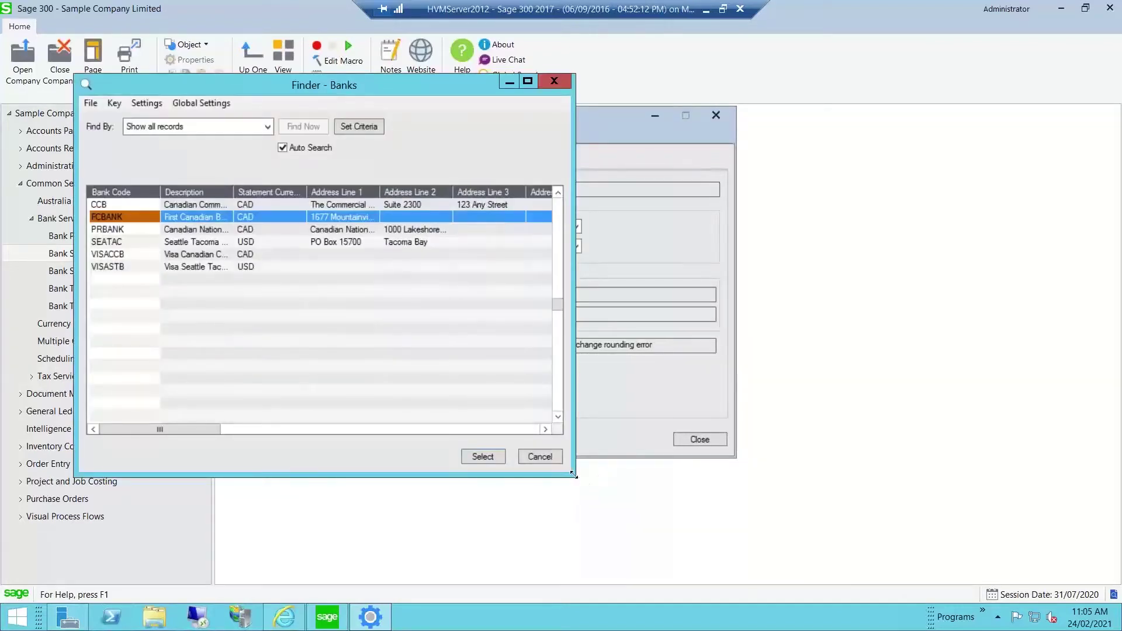
drag(570, 477, 623, 542)
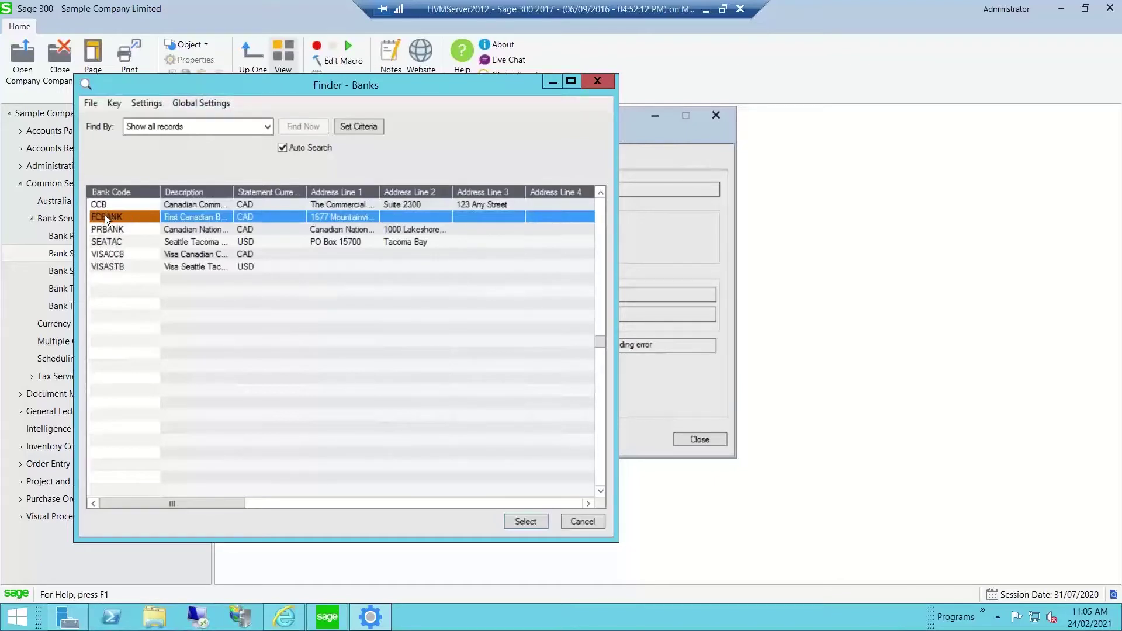
double_click(122, 217)
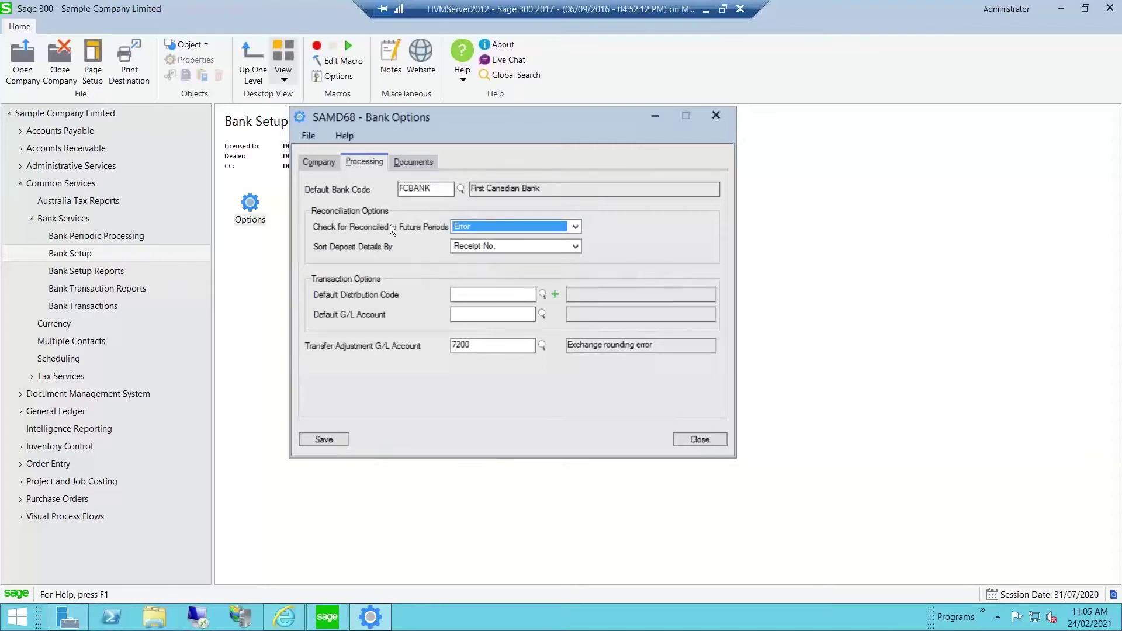
Examine the choices for checking reconciliation in future periods and for sorting deposit details, keeping the current selections
click(519, 226)
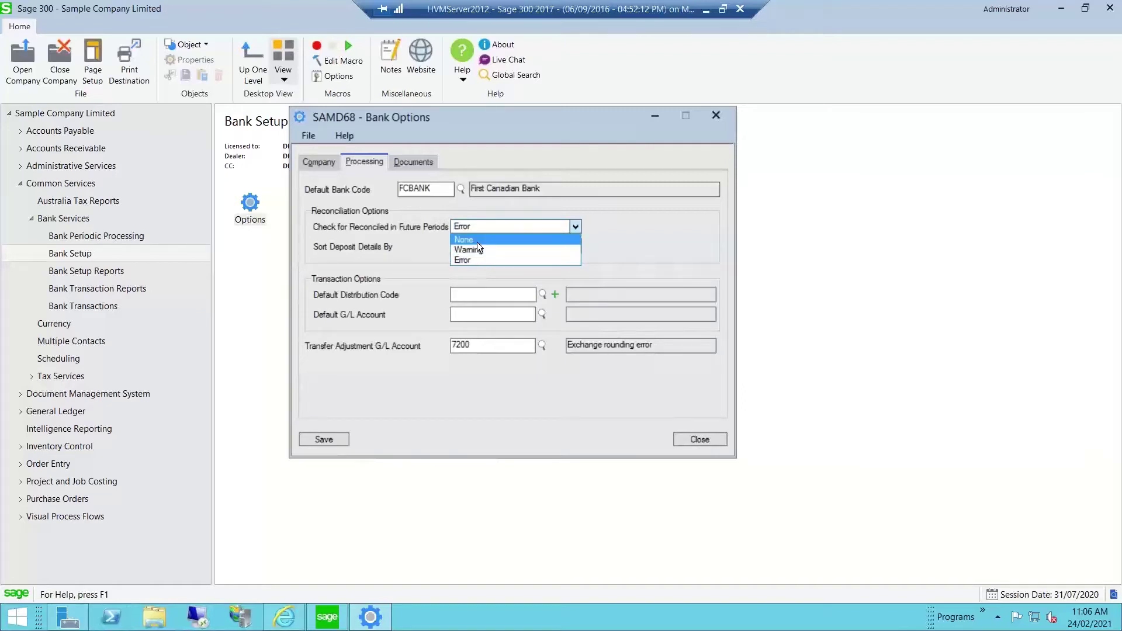
click(676, 234)
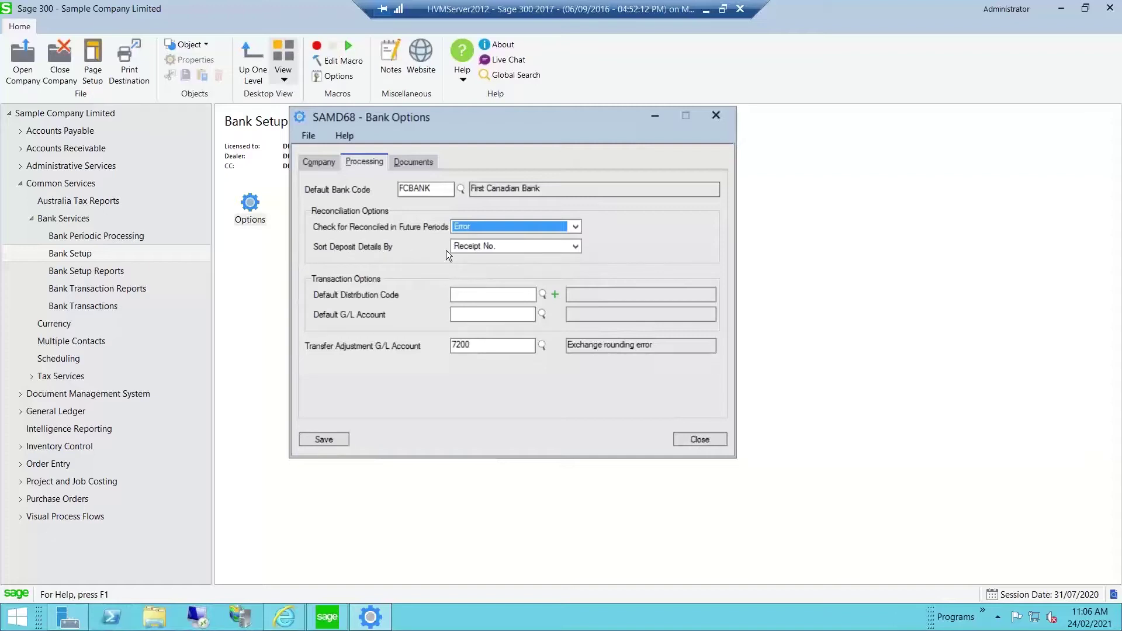
click(562, 246)
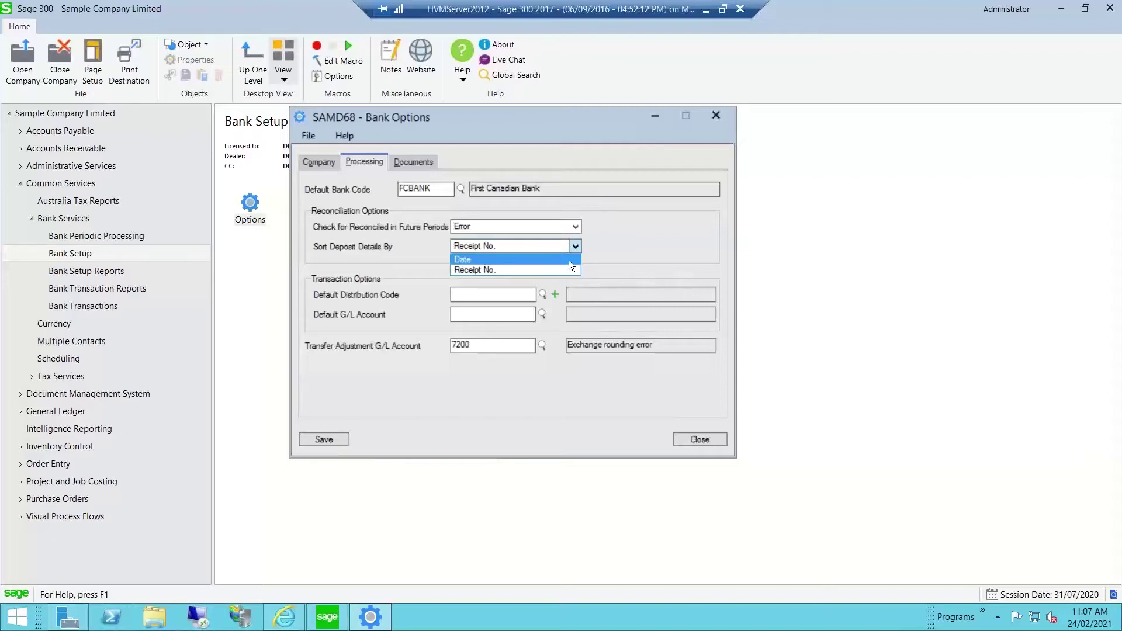
click(626, 257)
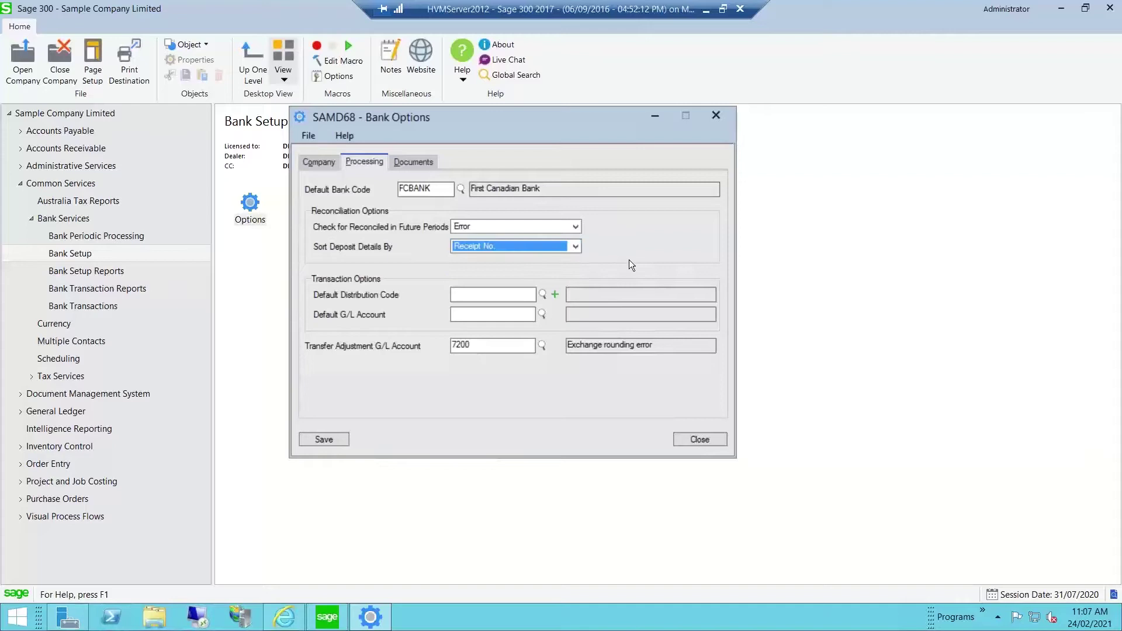
Look up the bank distribution codes and choose SC as the default distribution code
click(542, 294)
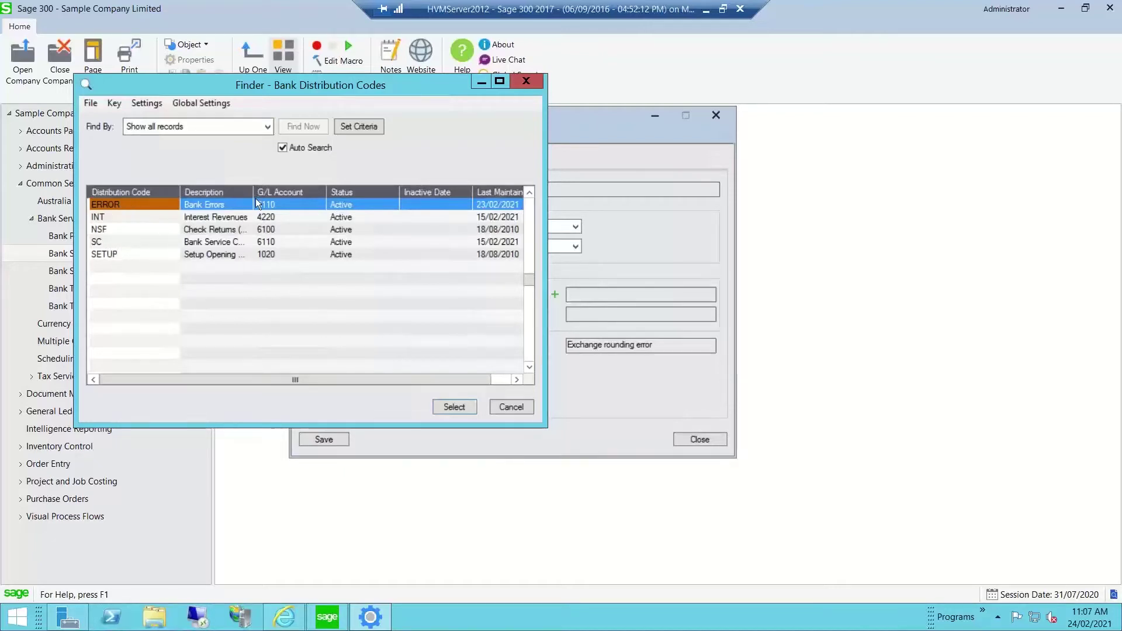
drag(255, 199, 292, 198)
click(111, 240)
double_click(110, 239)
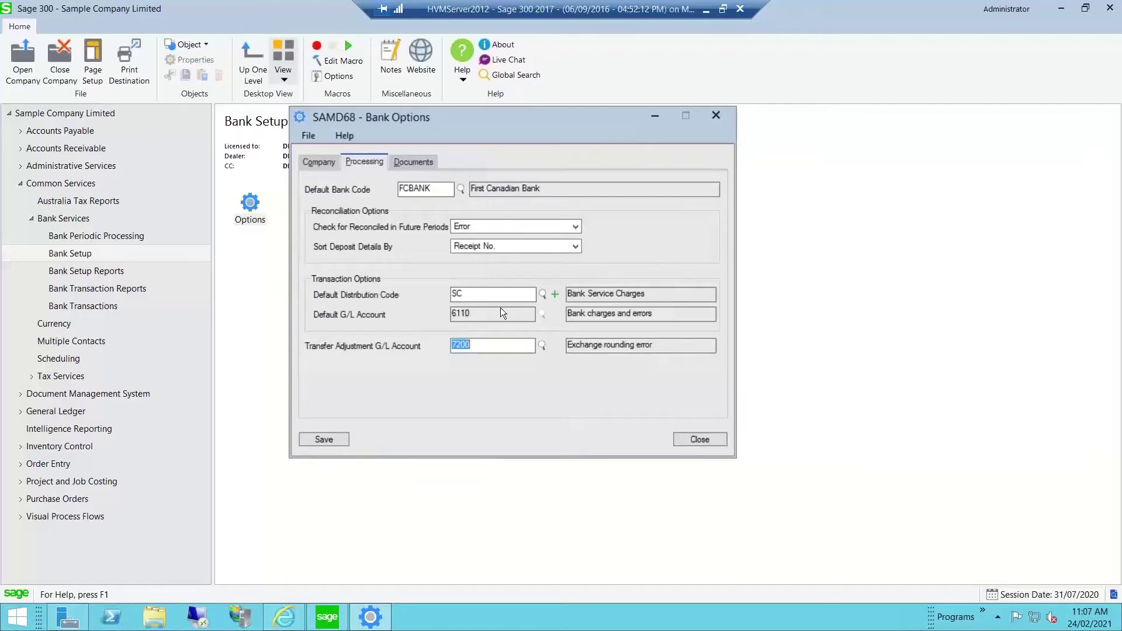
Clear the default distribution code and the default G/L account in the transaction options
click(478, 295)
drag(470, 295, 450, 295)
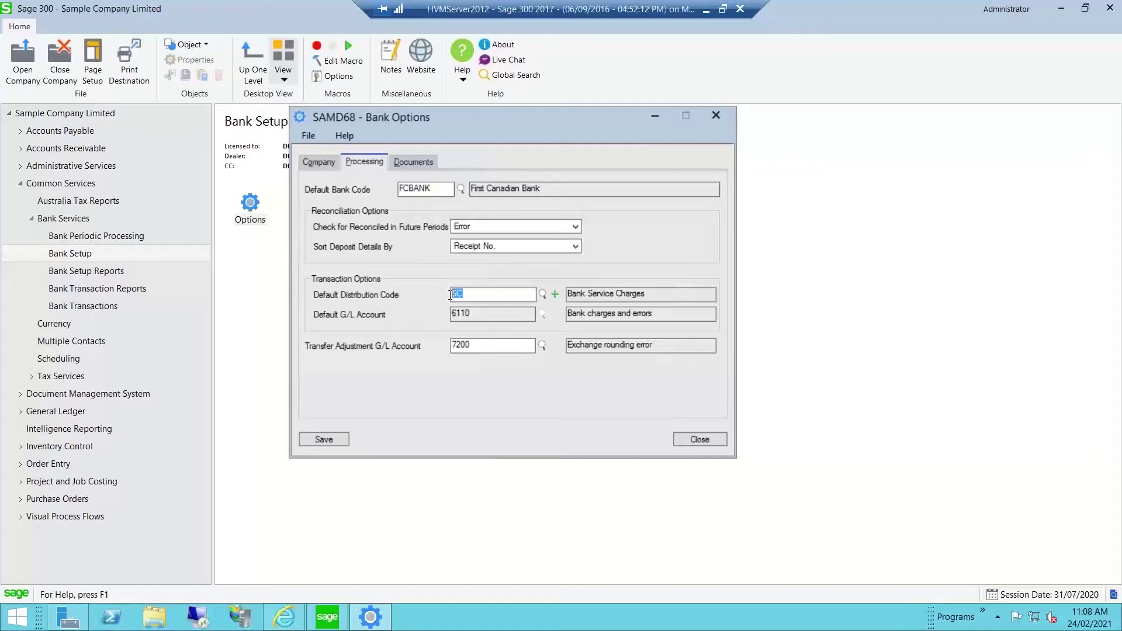
key(BackSpace)
key(Tab)
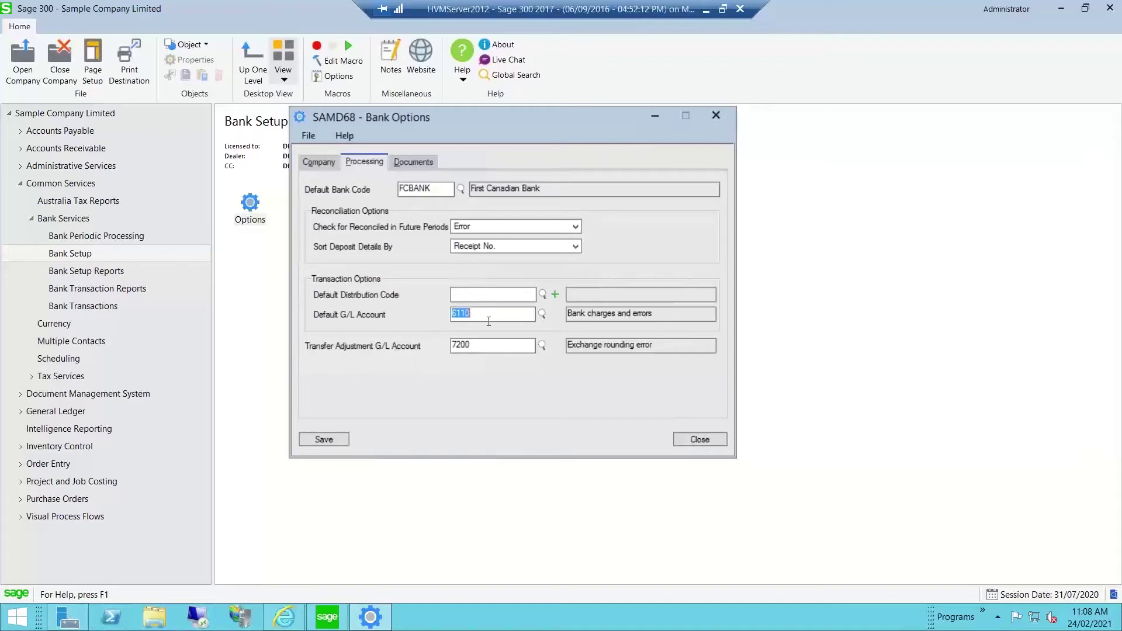
key(BackSpace)
Review the document numbering for bank entries and transfers, and close Bank Options without saving the changes
click(418, 162)
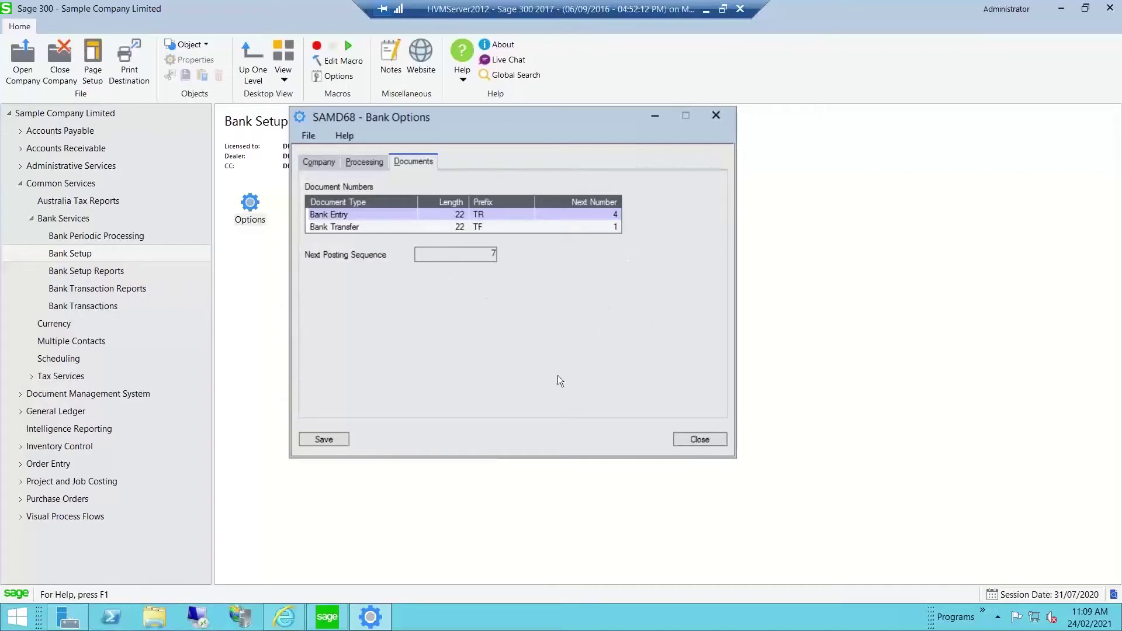
click(455, 216)
click(497, 215)
click(604, 215)
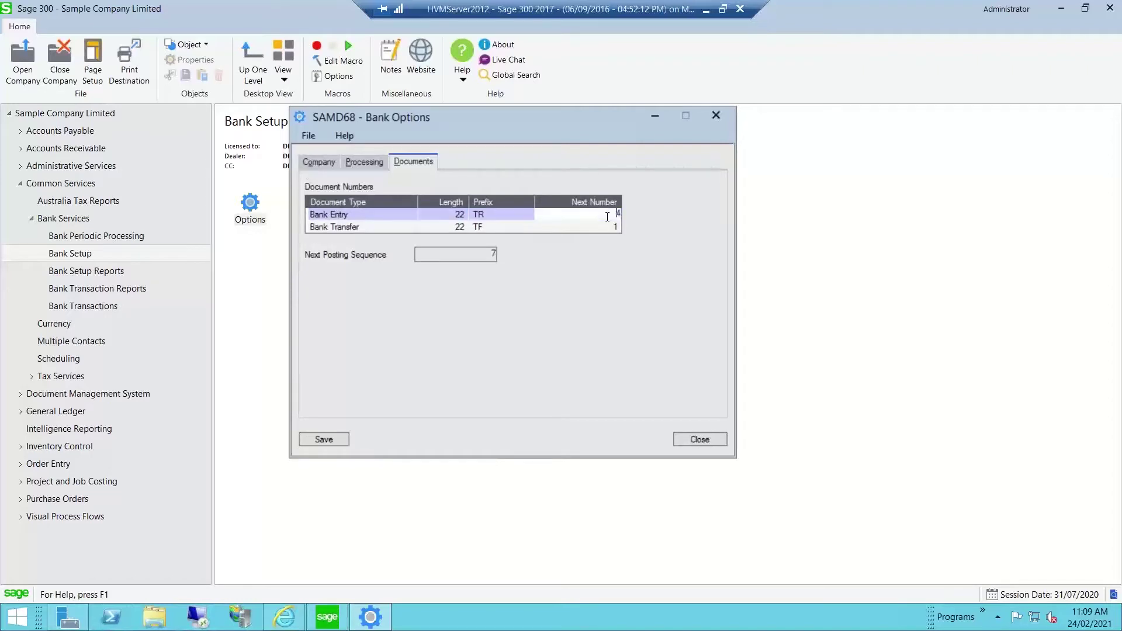
double_click(616, 217)
click(714, 443)
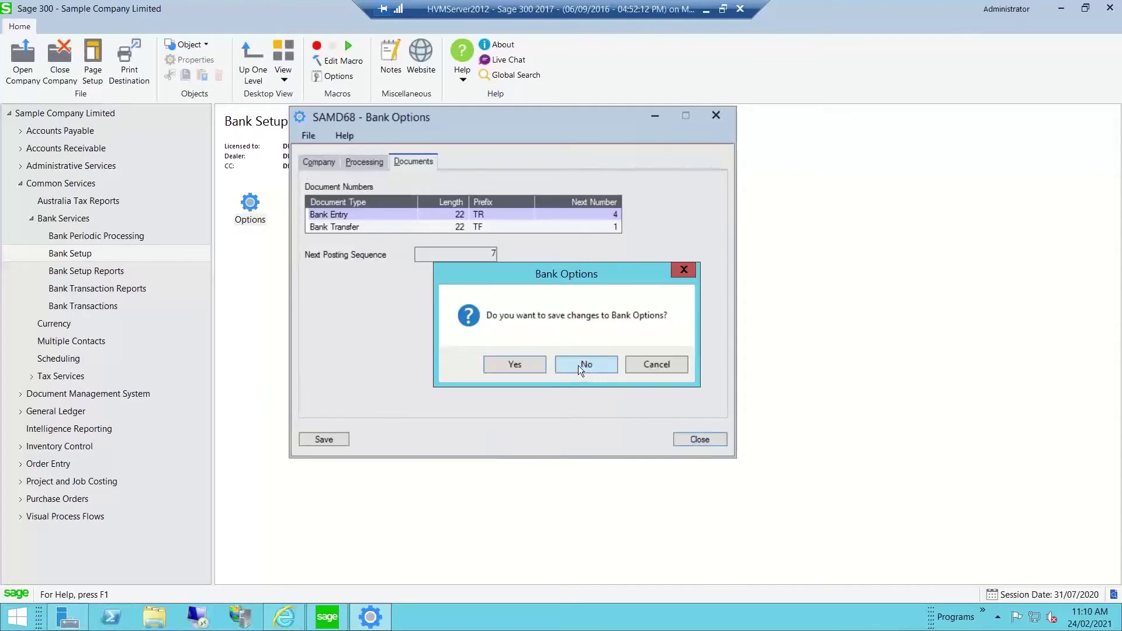
click(578, 366)
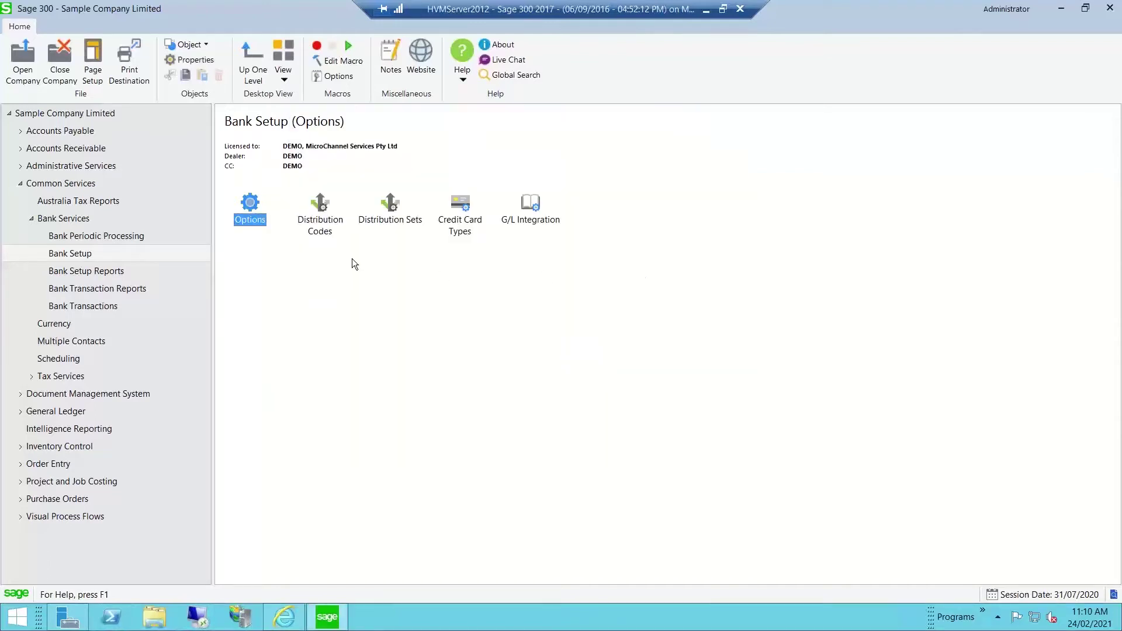
Open Bank Distribution Codes, load the INT code and browse through the following records up to SC
double_click(320, 209)
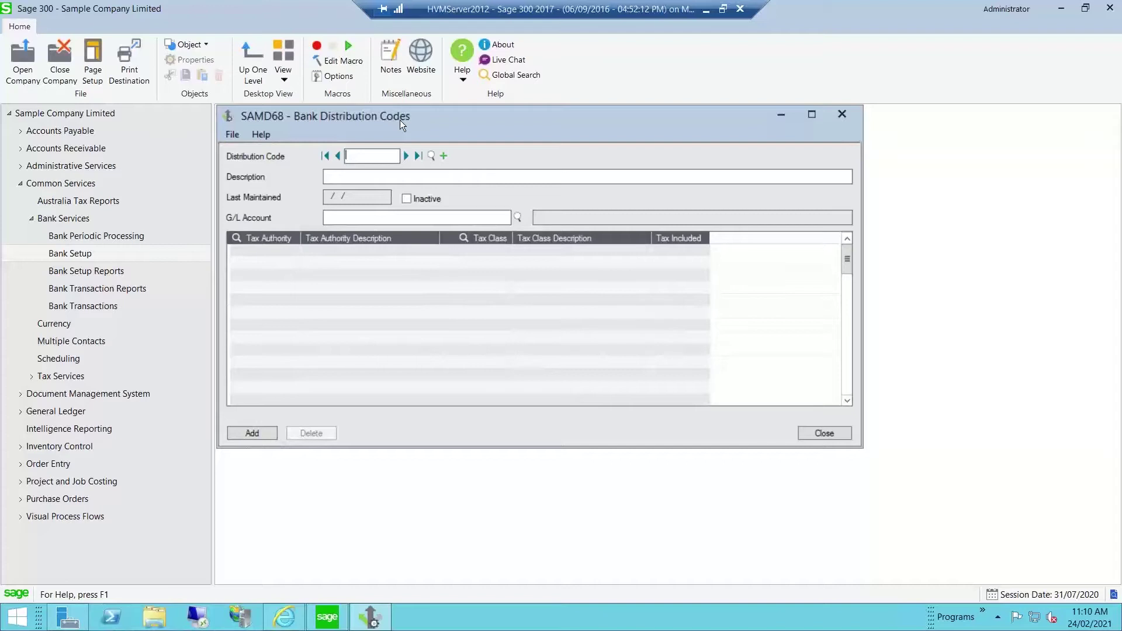
click(431, 156)
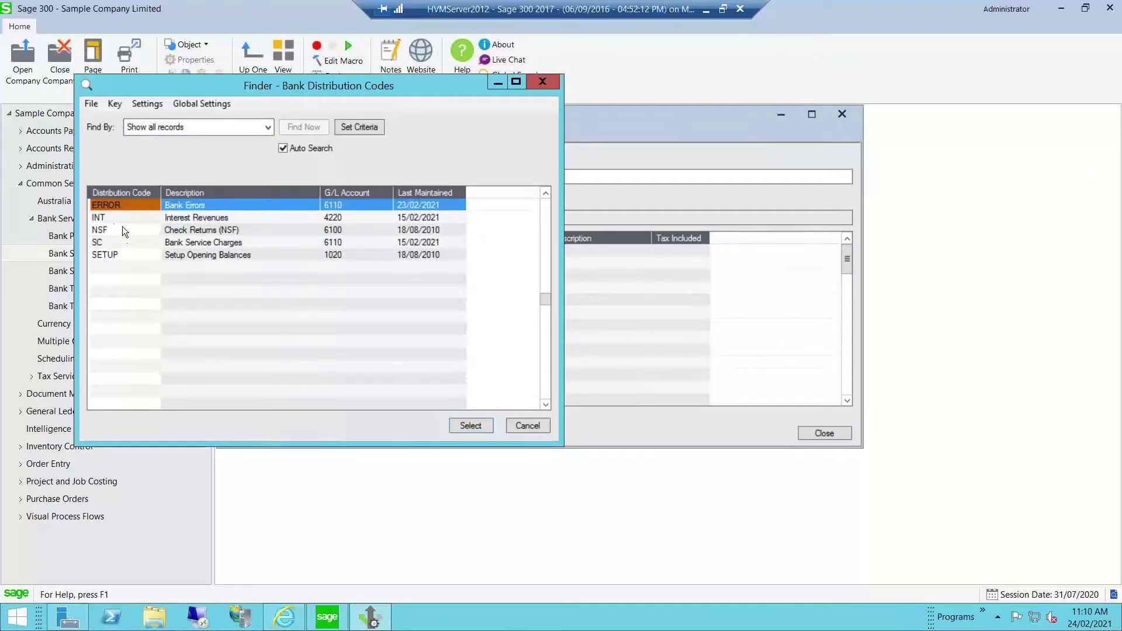
double_click(105, 218)
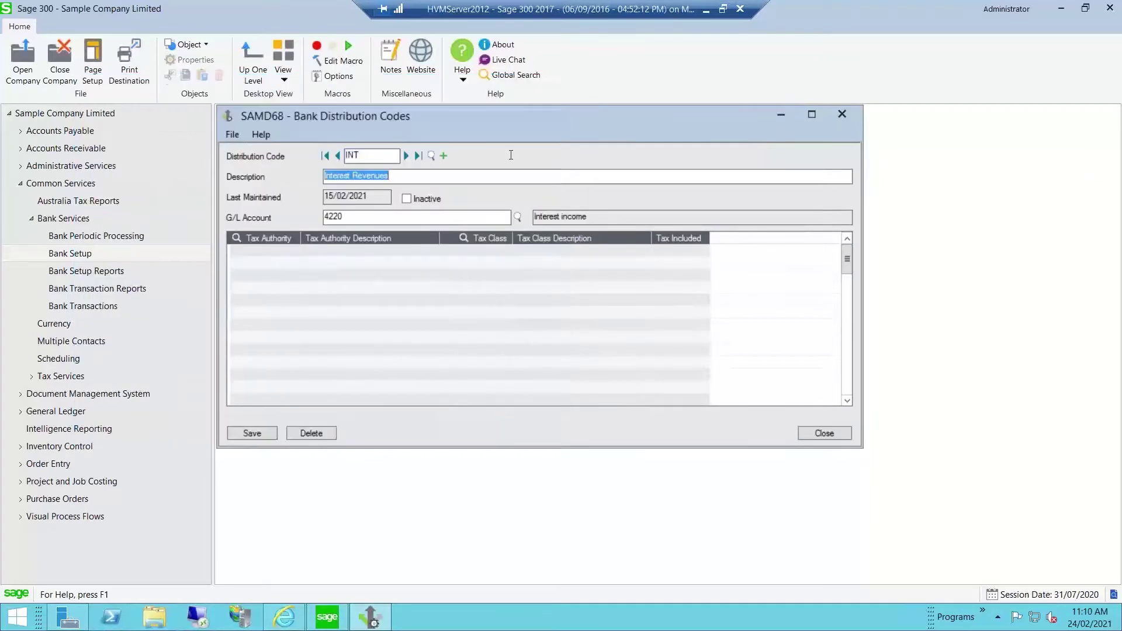
click(405, 155)
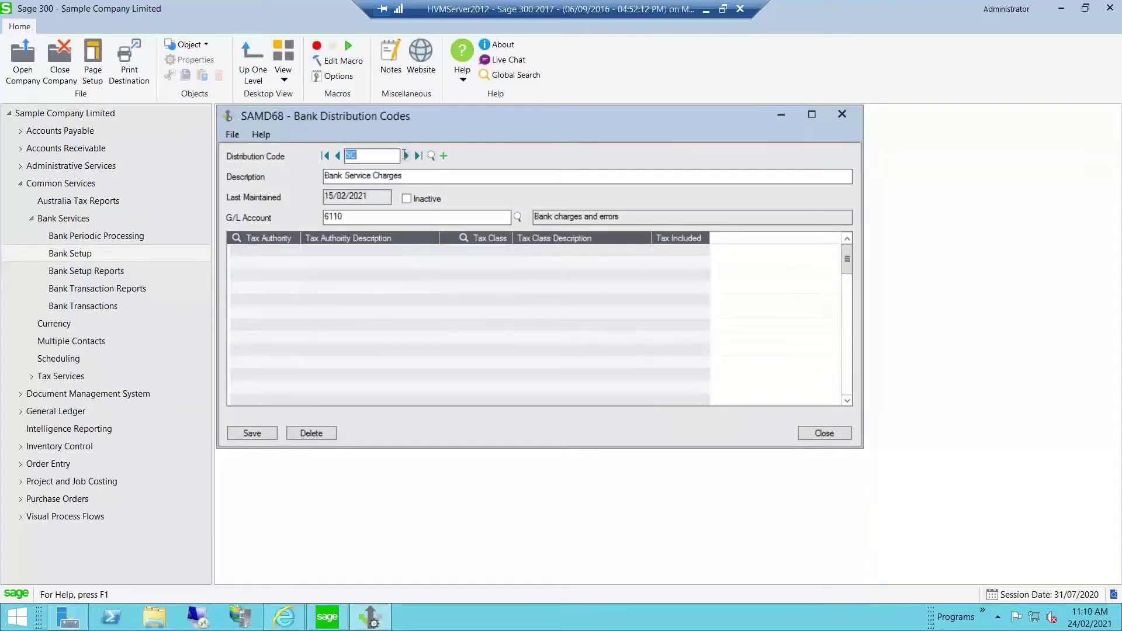
Start a new bank distribution code INTPAY with the description "Int Payment"
click(443, 155)
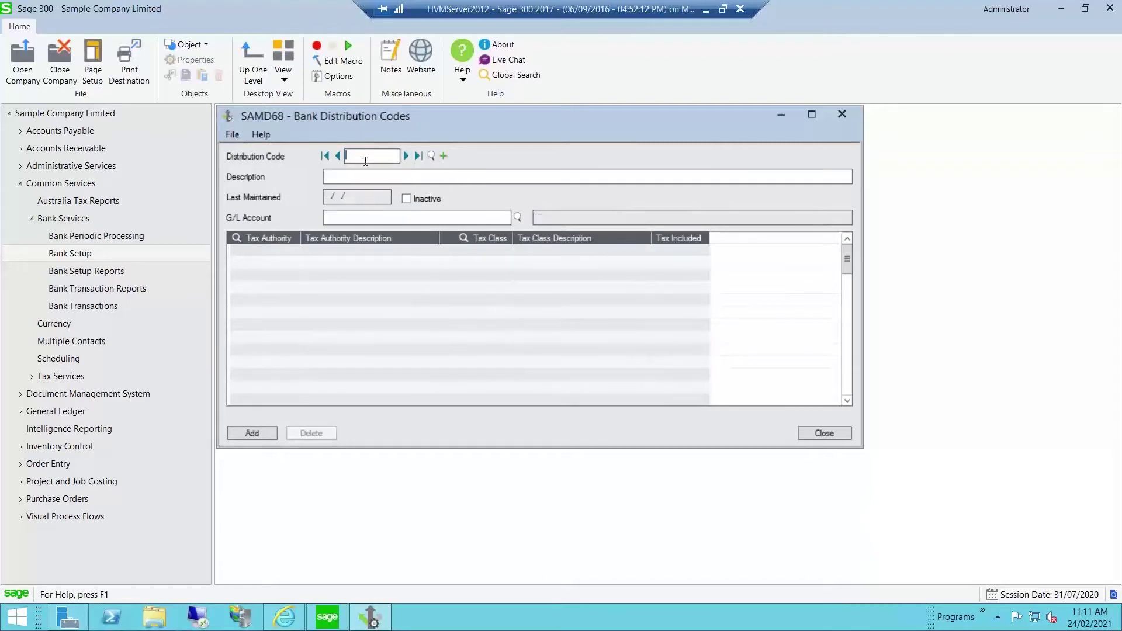
text(INTPAY)
click(359, 181)
text(Int Payment)
Find accounts whose description contains "inte" and assign G/L account 6320 (Interest, other) to the INTPAY distribution code
click(517, 220)
click(141, 168)
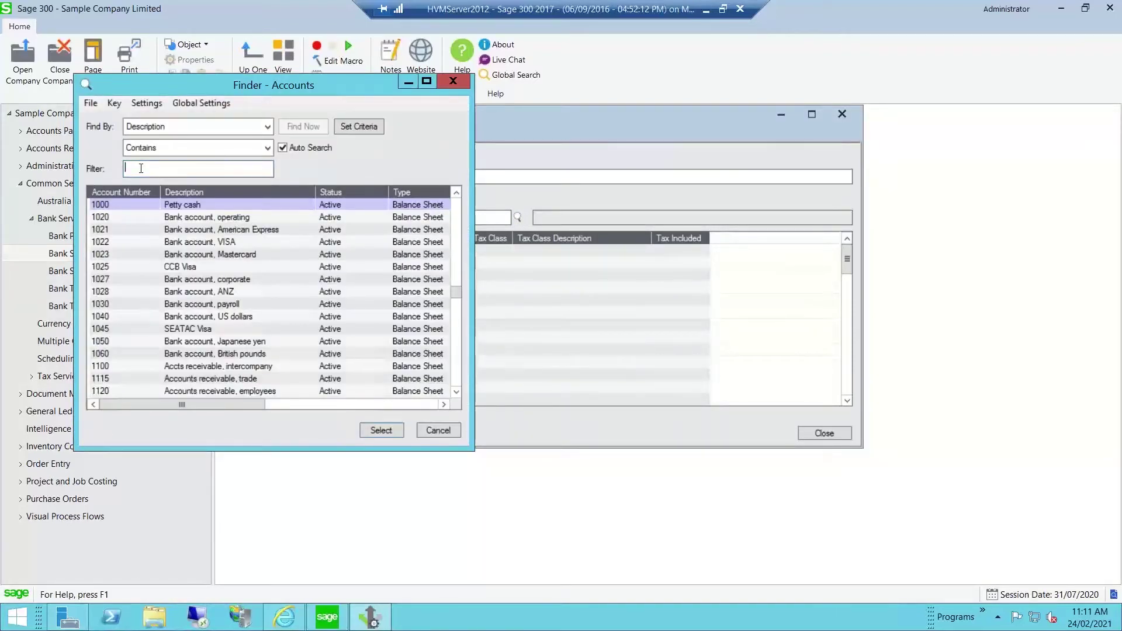
text(inte)
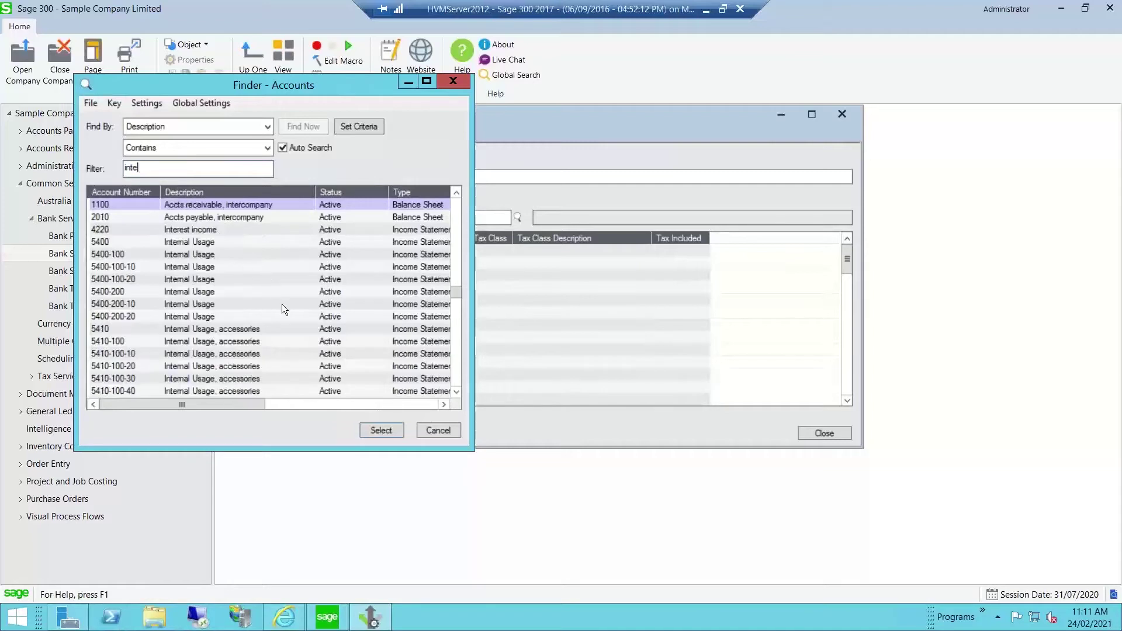
click(458, 353)
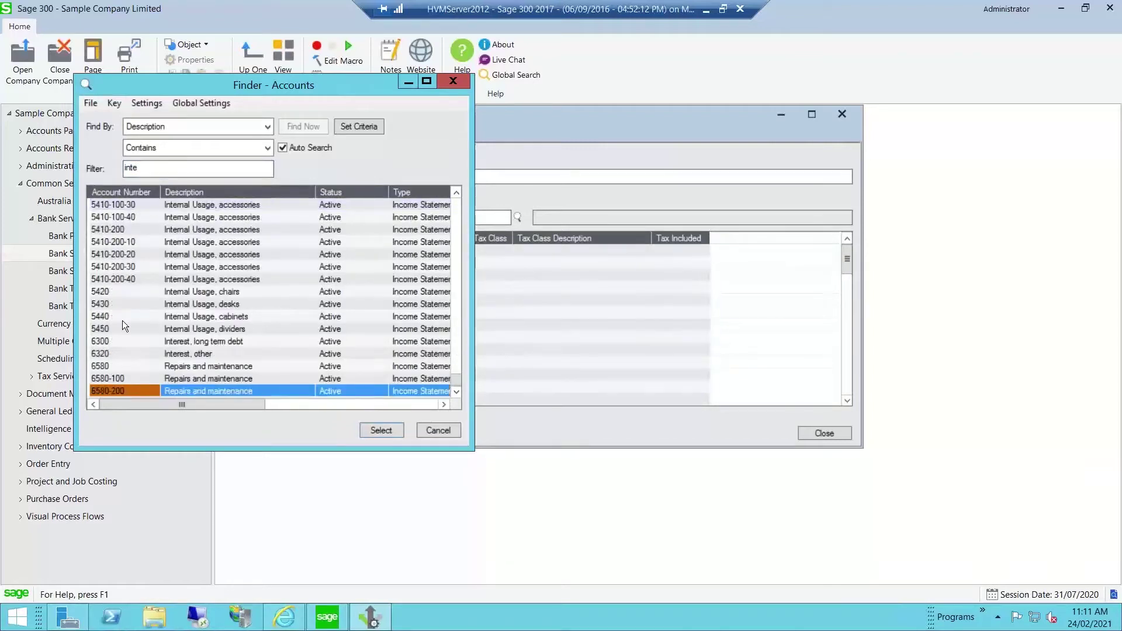
click(99, 353)
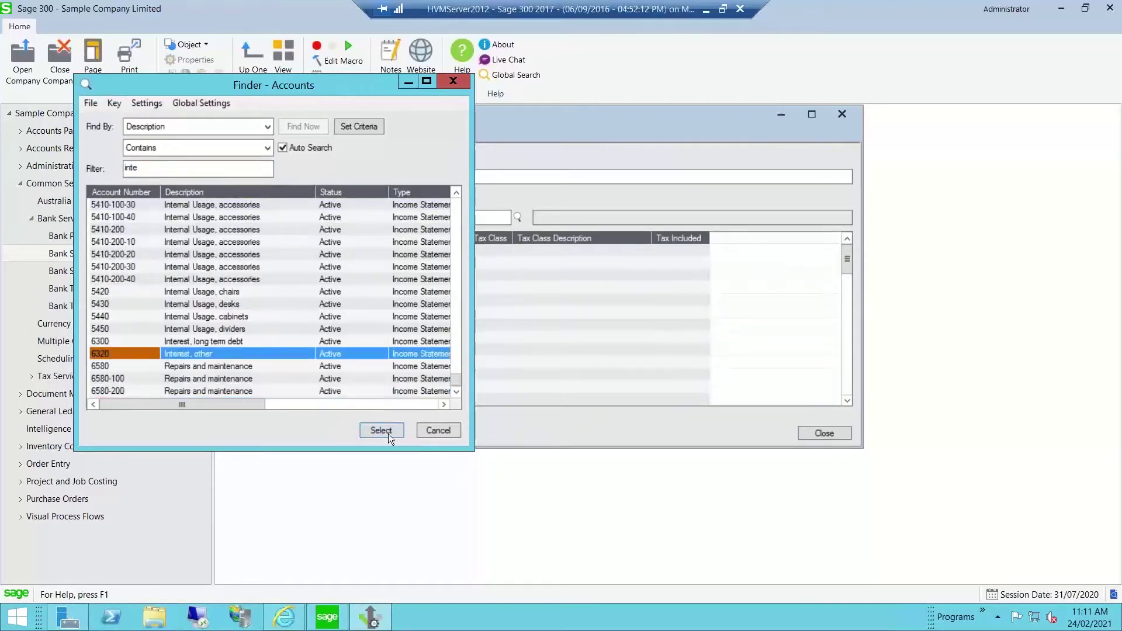
click(391, 430)
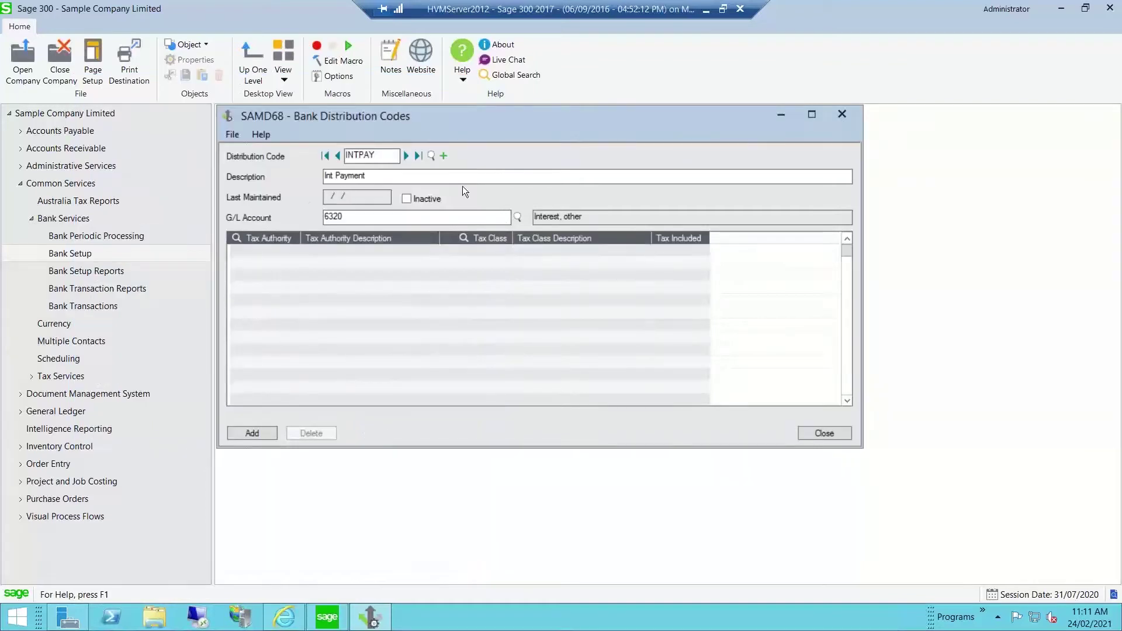
Add a tax line to the INTPAY distribution code with GST as the tax authority
click(240, 238)
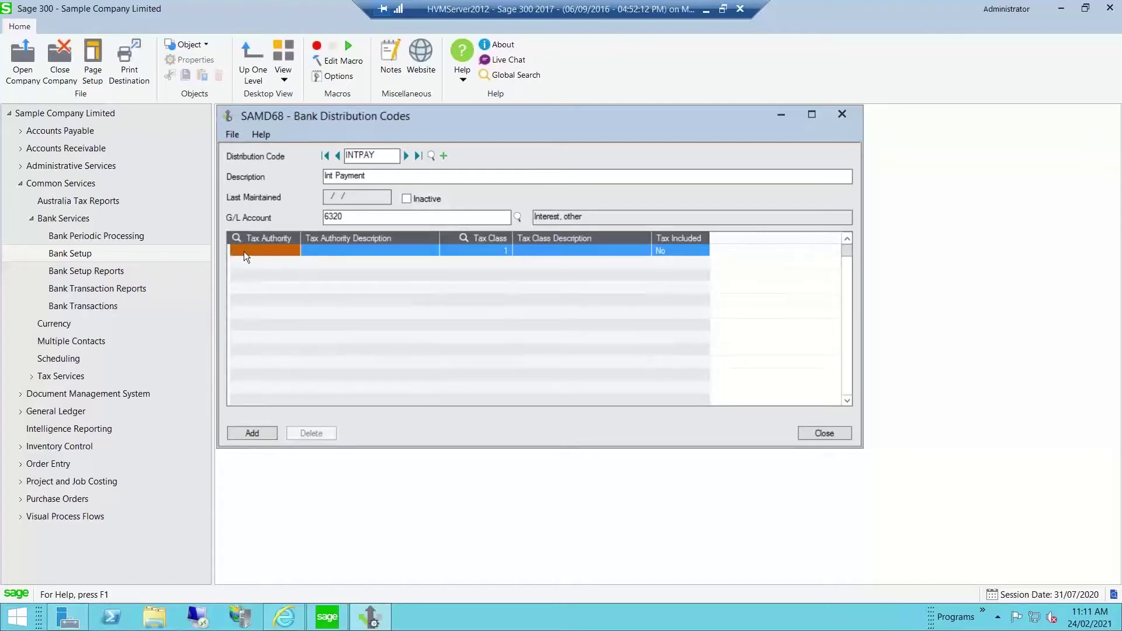
click(235, 236)
drag(292, 88, 587, 174)
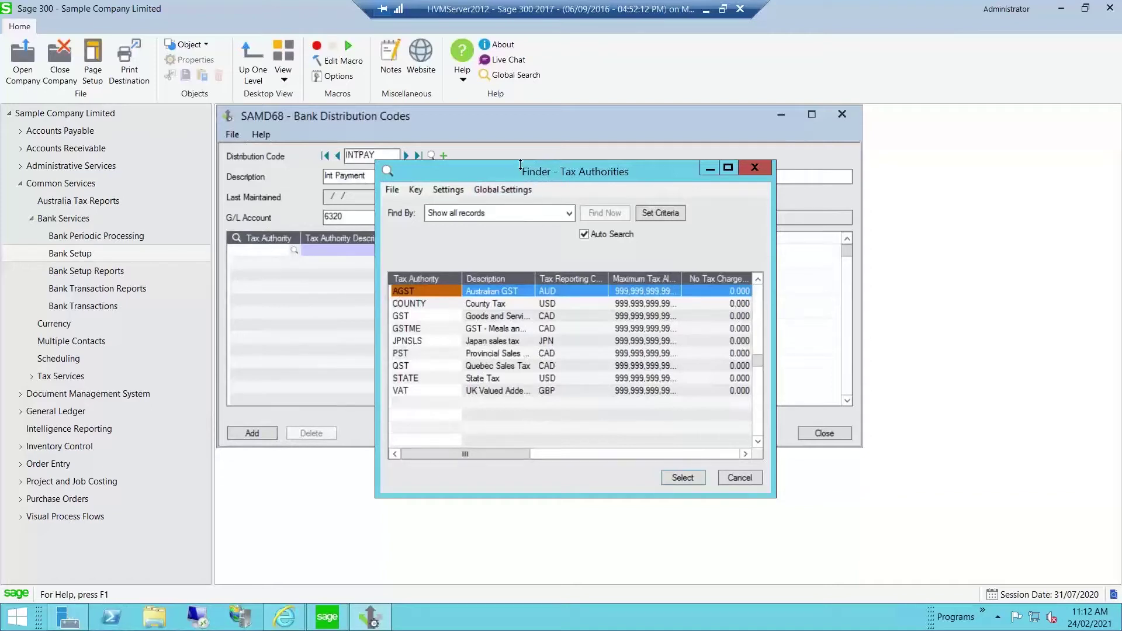
drag(505, 171, 495, 134)
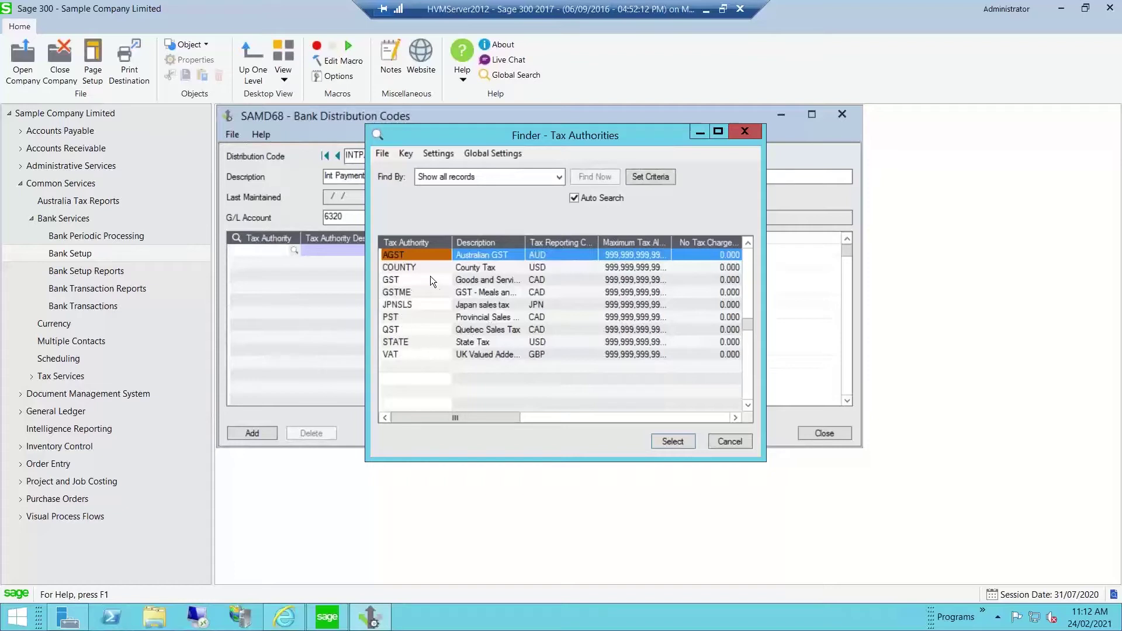
click(401, 282)
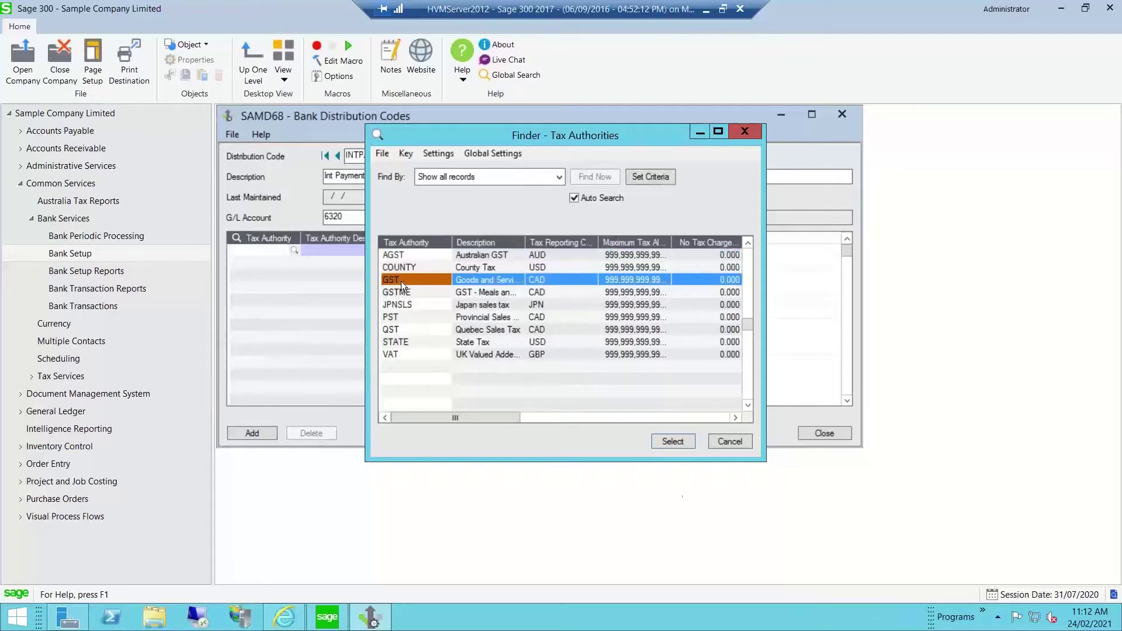
click(678, 442)
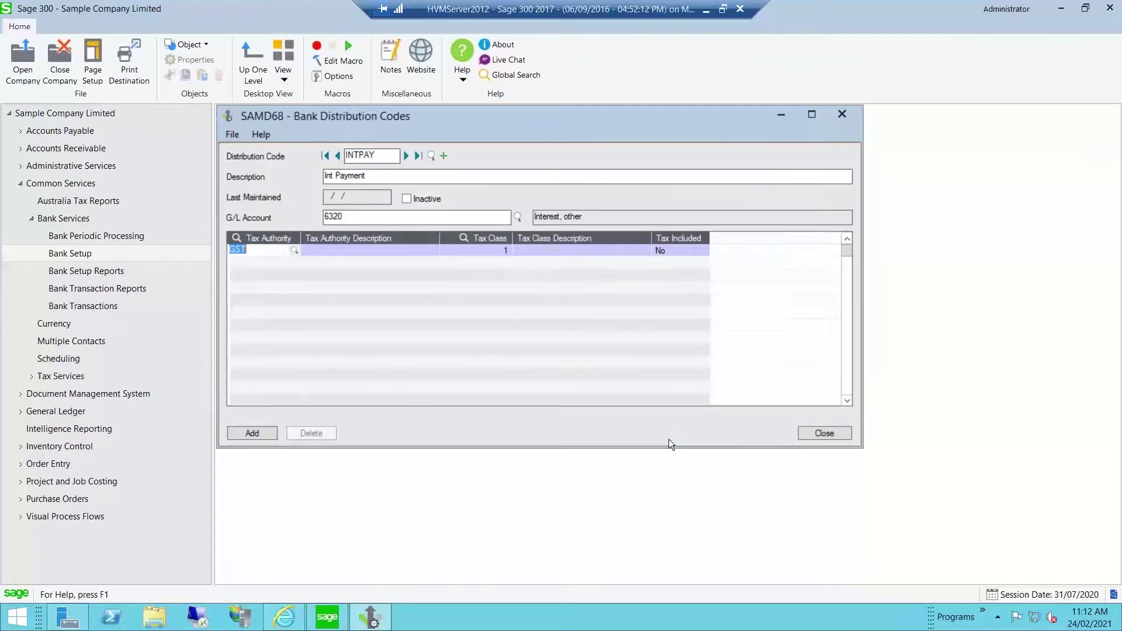
key(Tab)
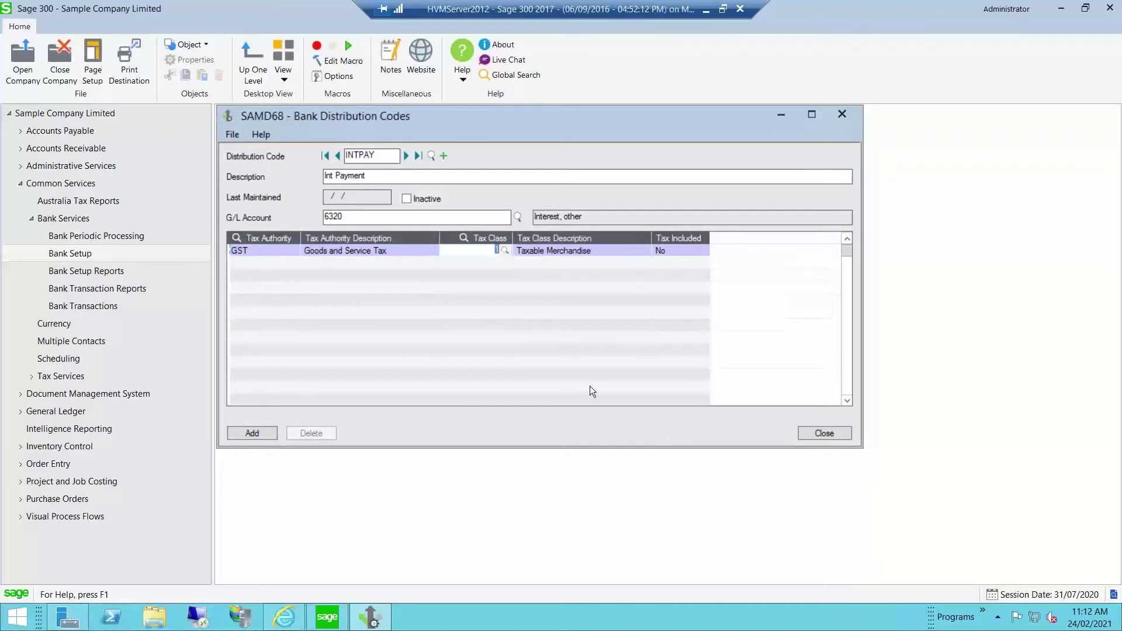
Set the GST line's tax class to 2, Non-taxable merchandise, and add the INTPAY code before closing Bank Distribution Codes
click(503, 250)
click(156, 215)
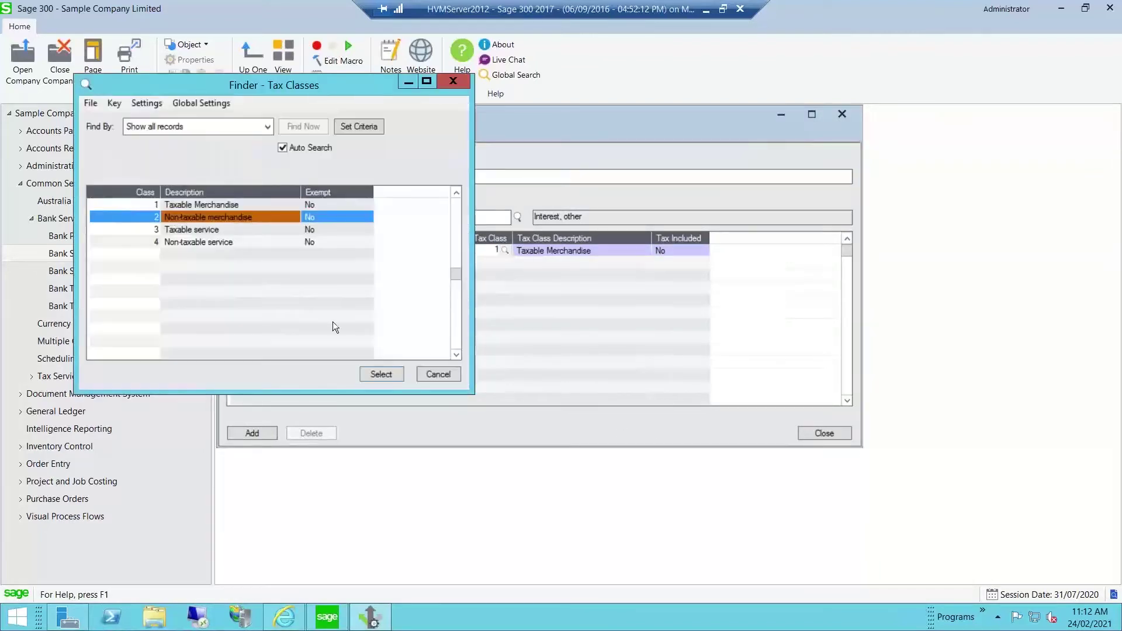
click(394, 374)
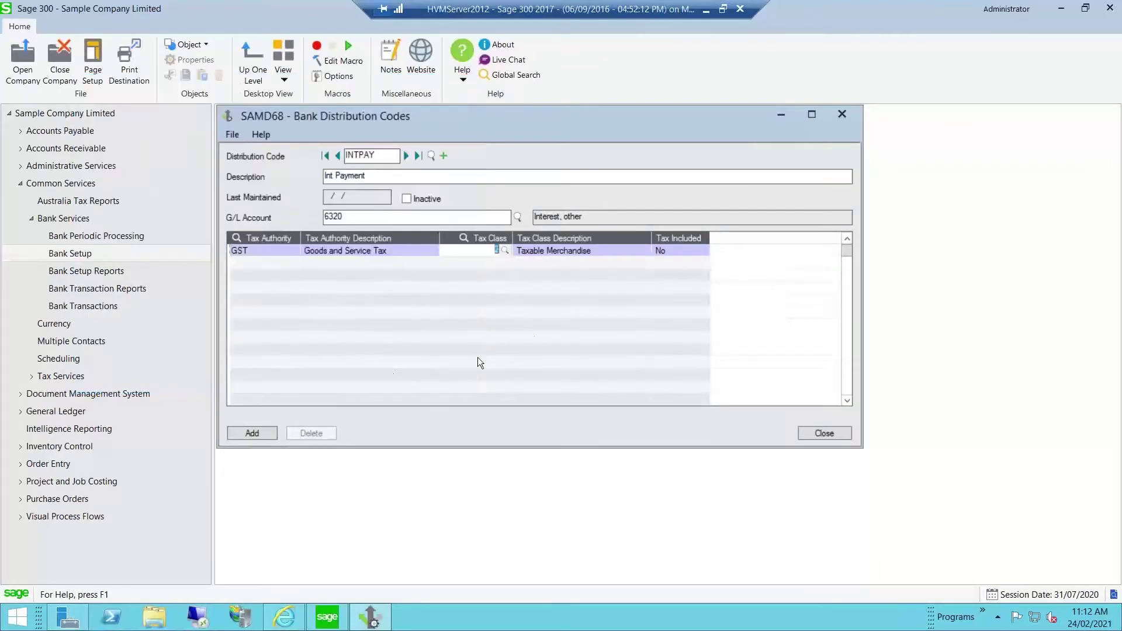
click(637, 303)
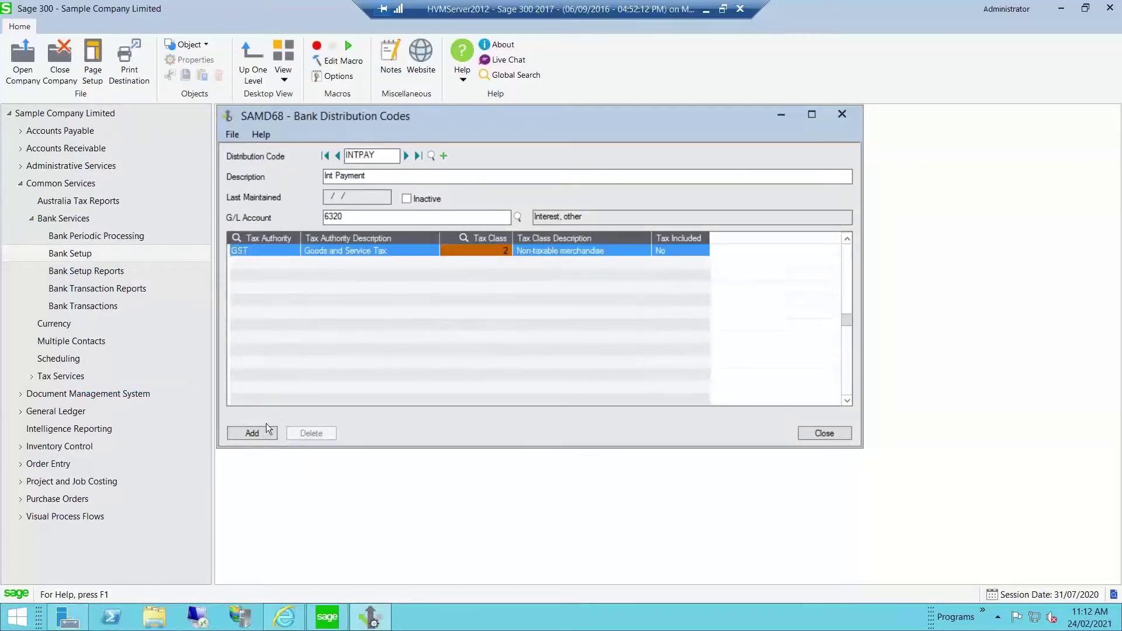
click(250, 433)
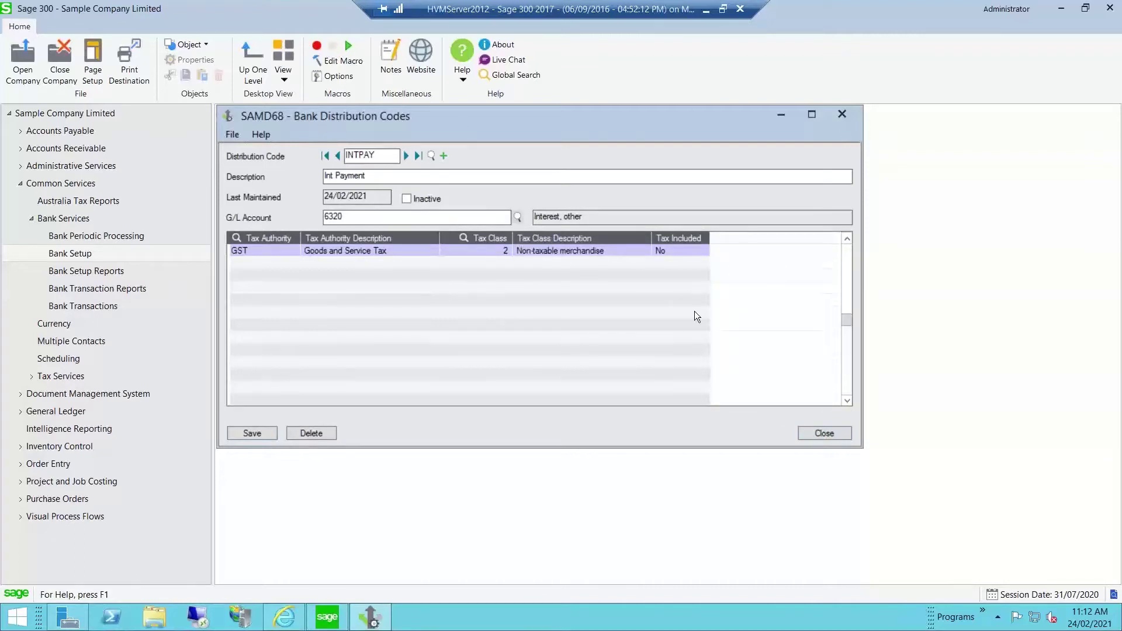
click(824, 433)
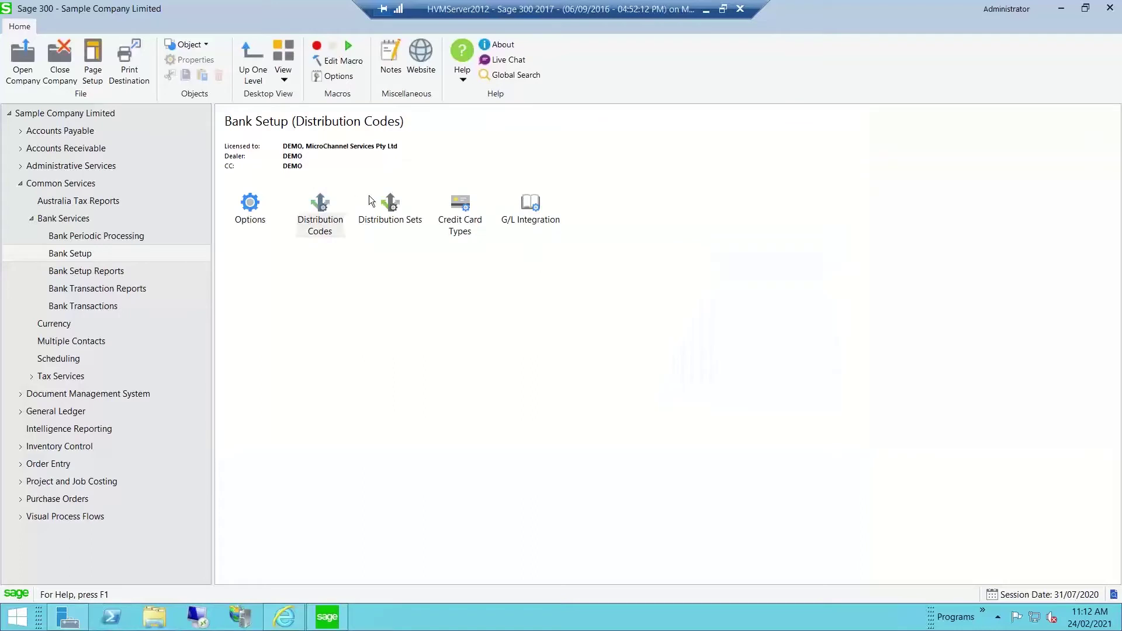
Open Bank Distribution Sets and load the existing CHARGE set
click(392, 209)
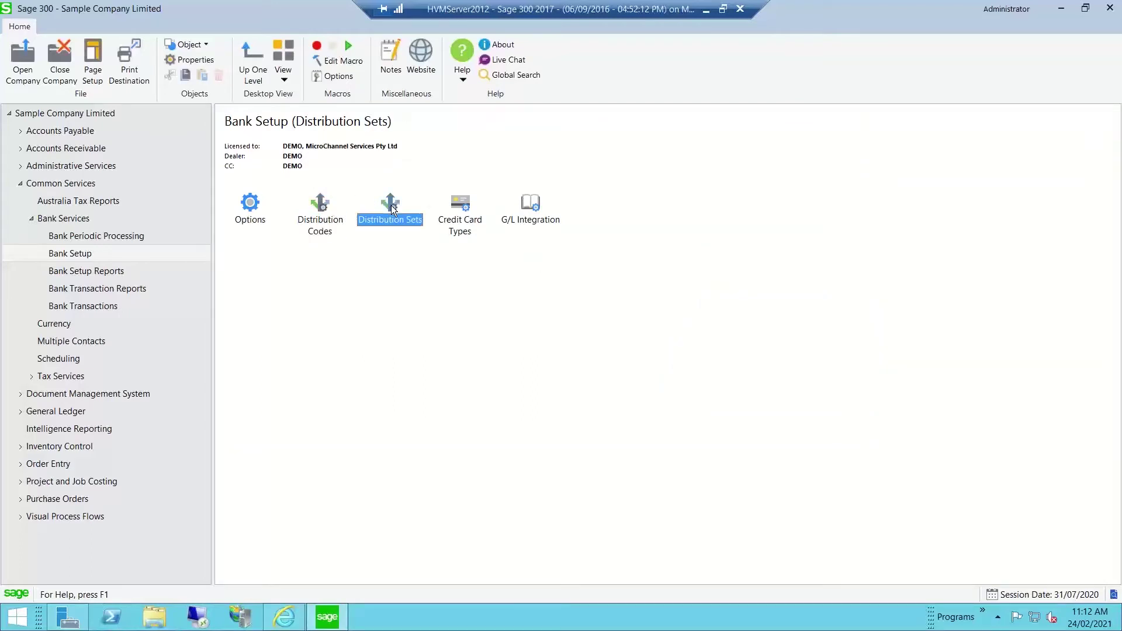
double_click(392, 209)
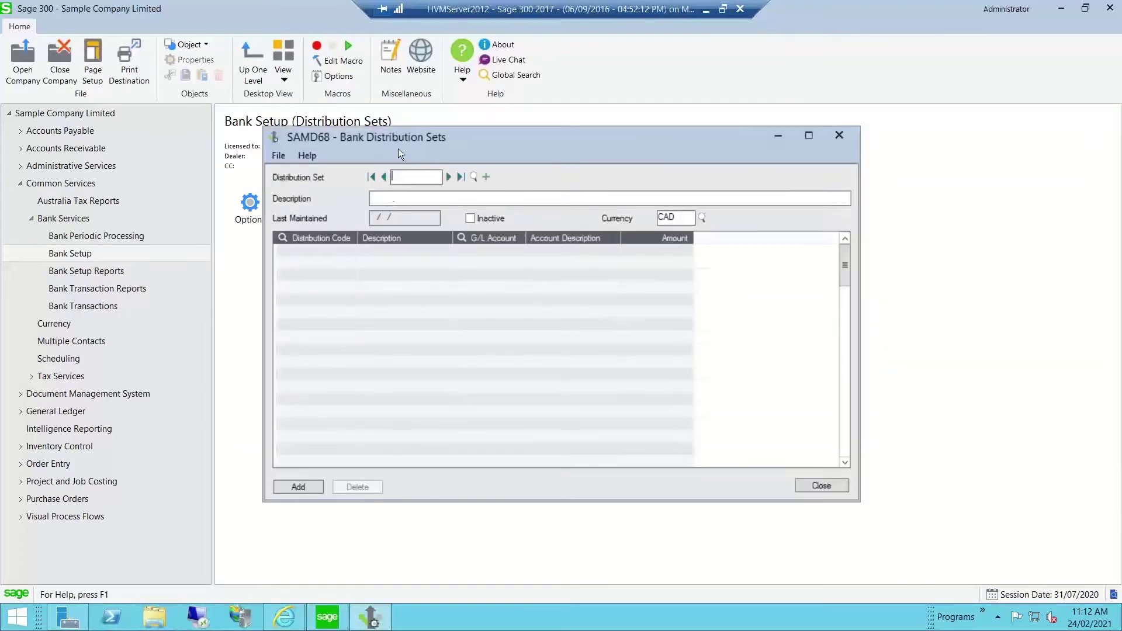
drag(370, 128, 332, 111)
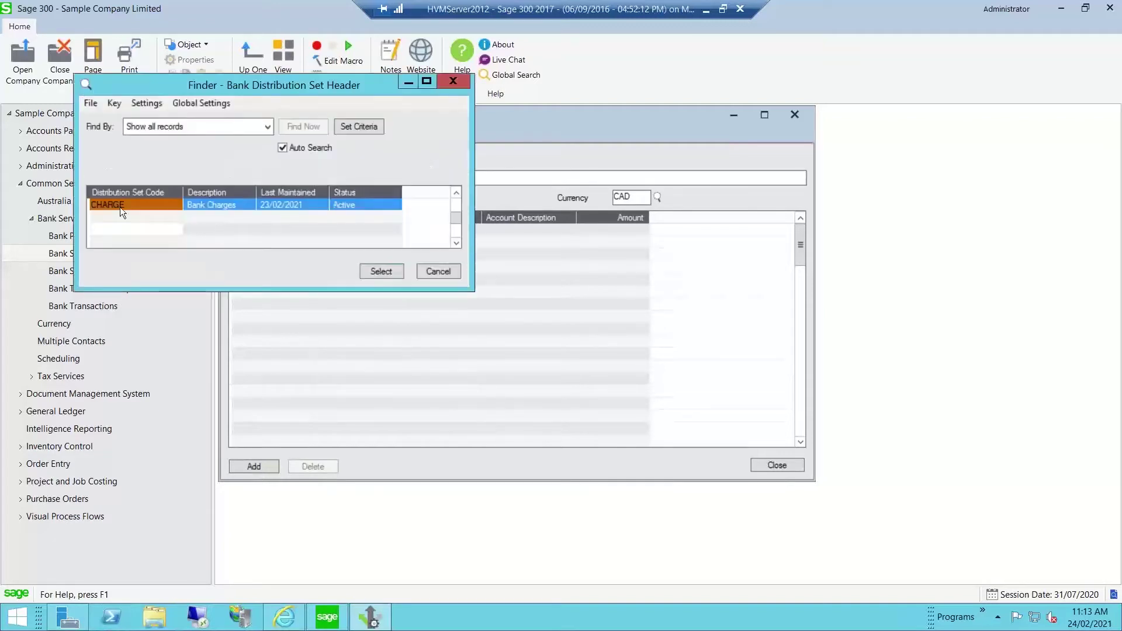
click(386, 275)
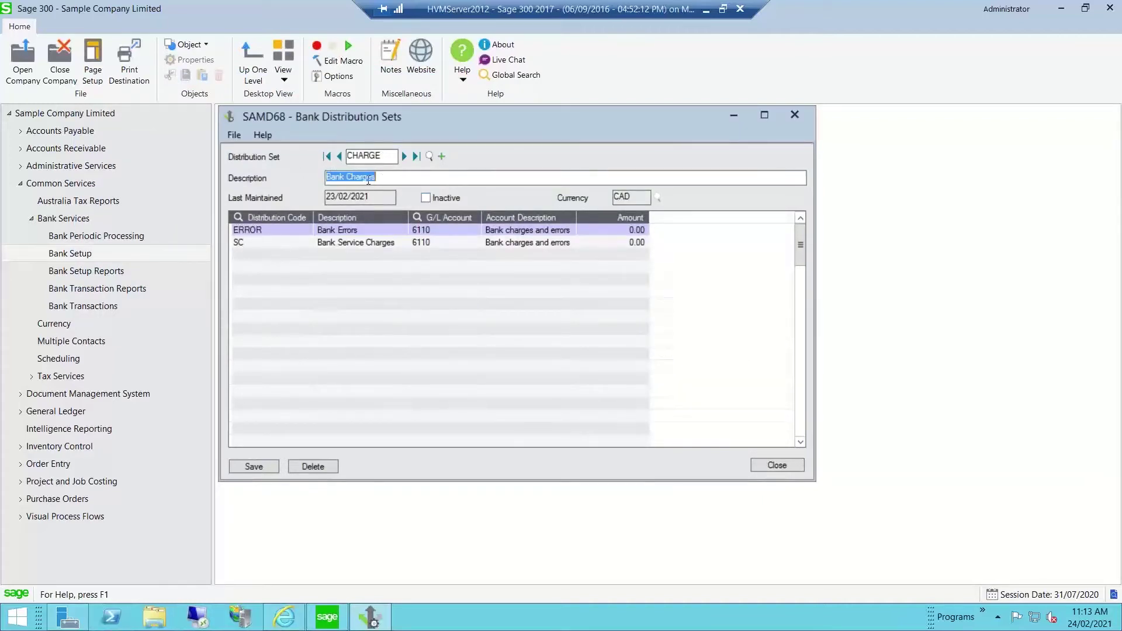
Add the INTPAY distribution code as a new line below SC in the CHARGE set, and save and close the set
click(262, 245)
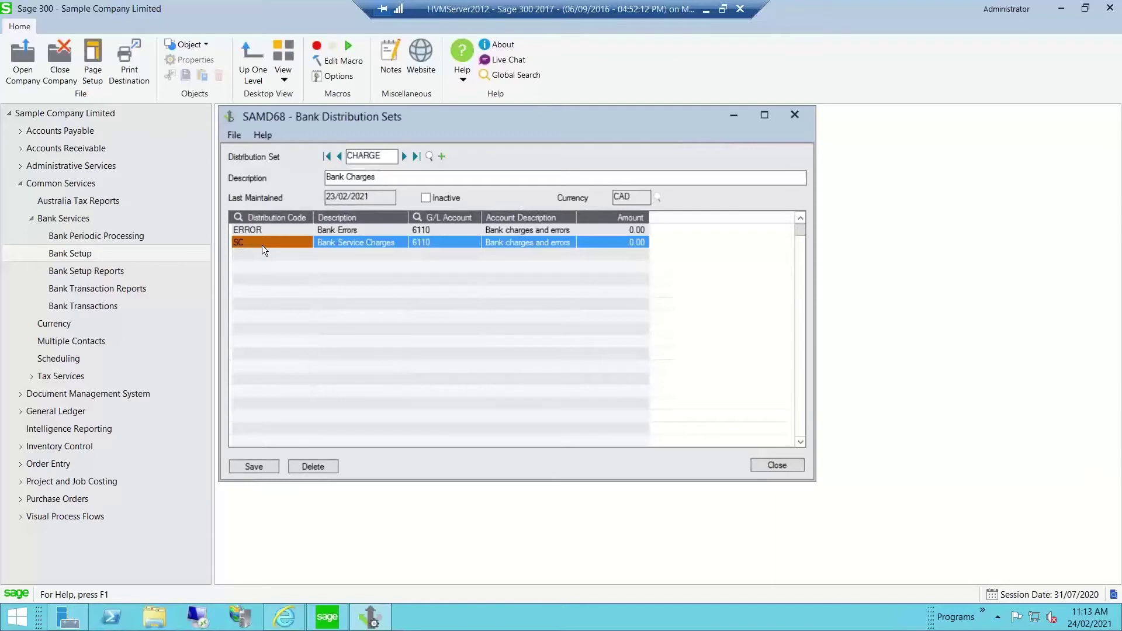
key(Insert)
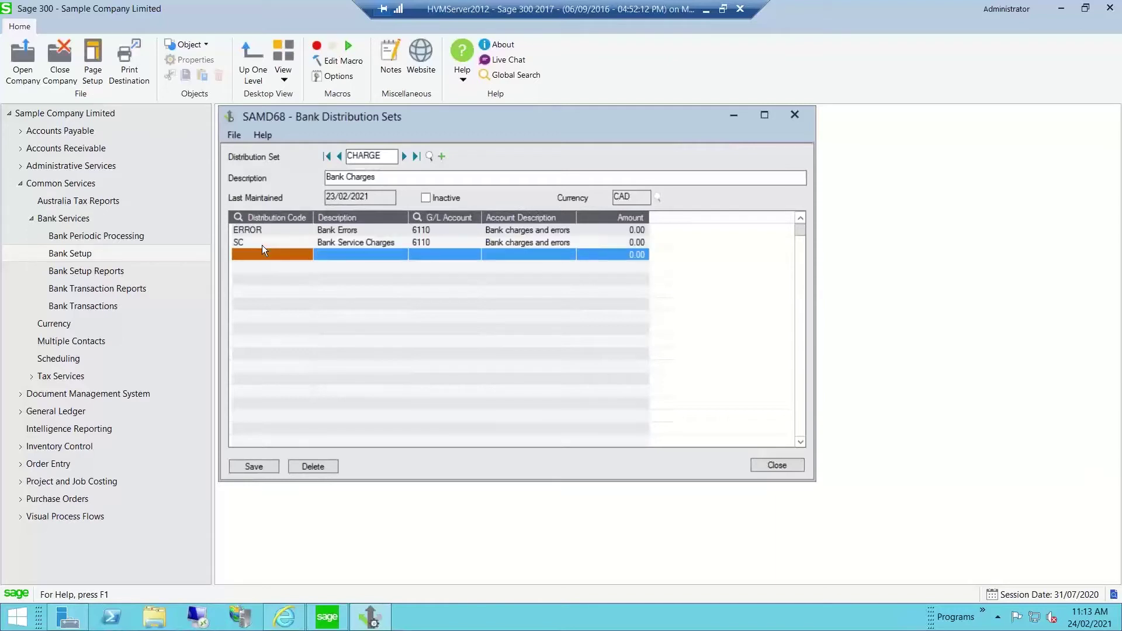
click(239, 217)
click(395, 264)
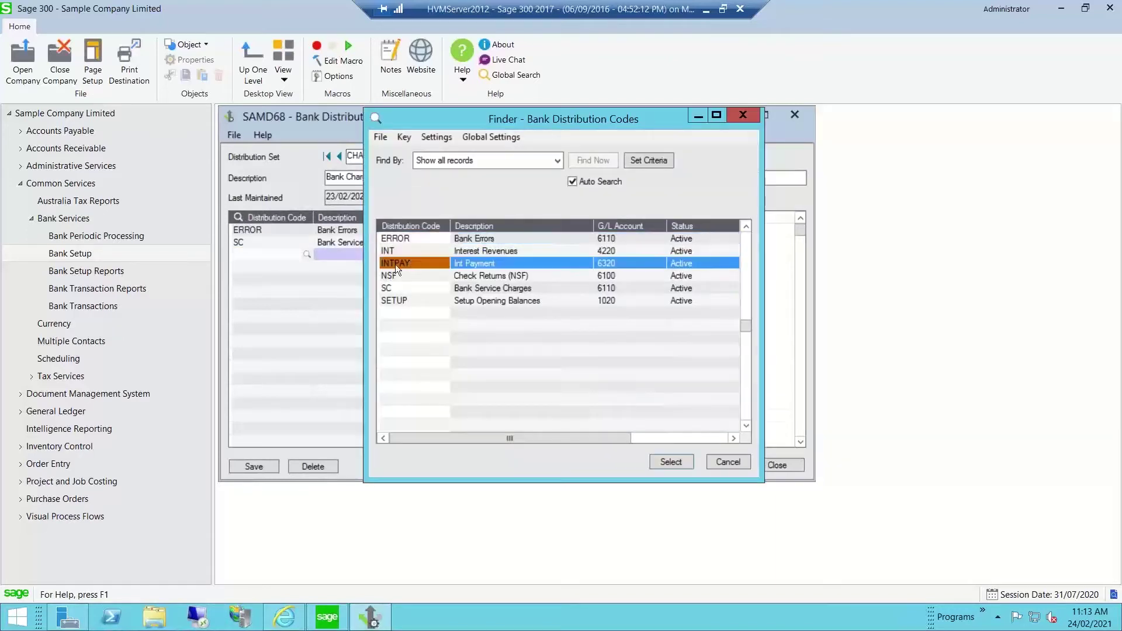
click(670, 462)
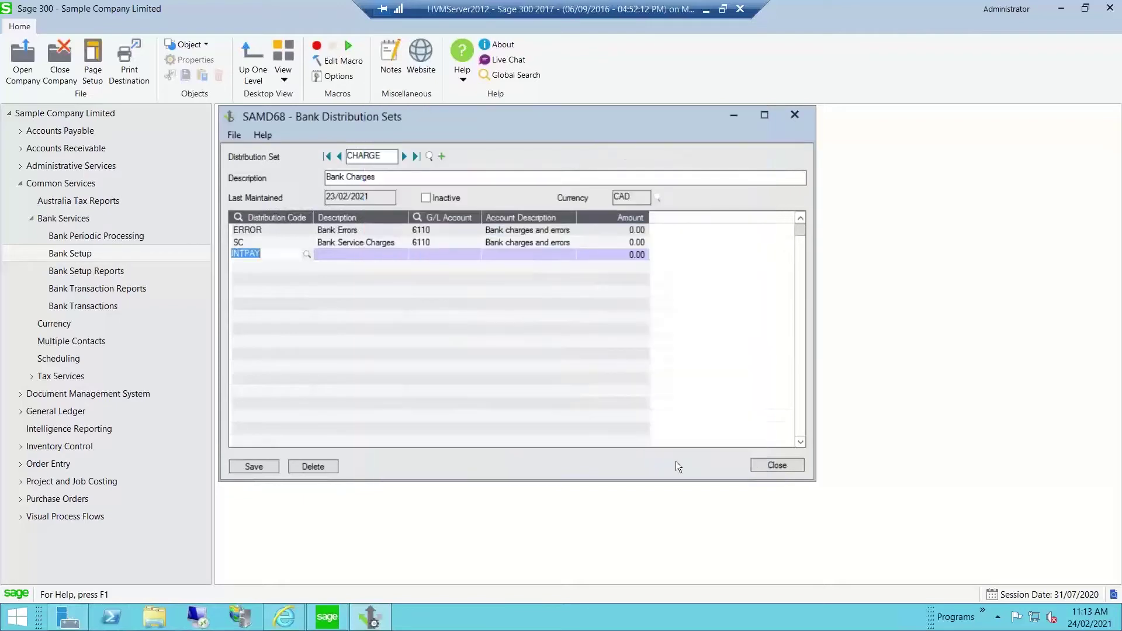
key(Tab)
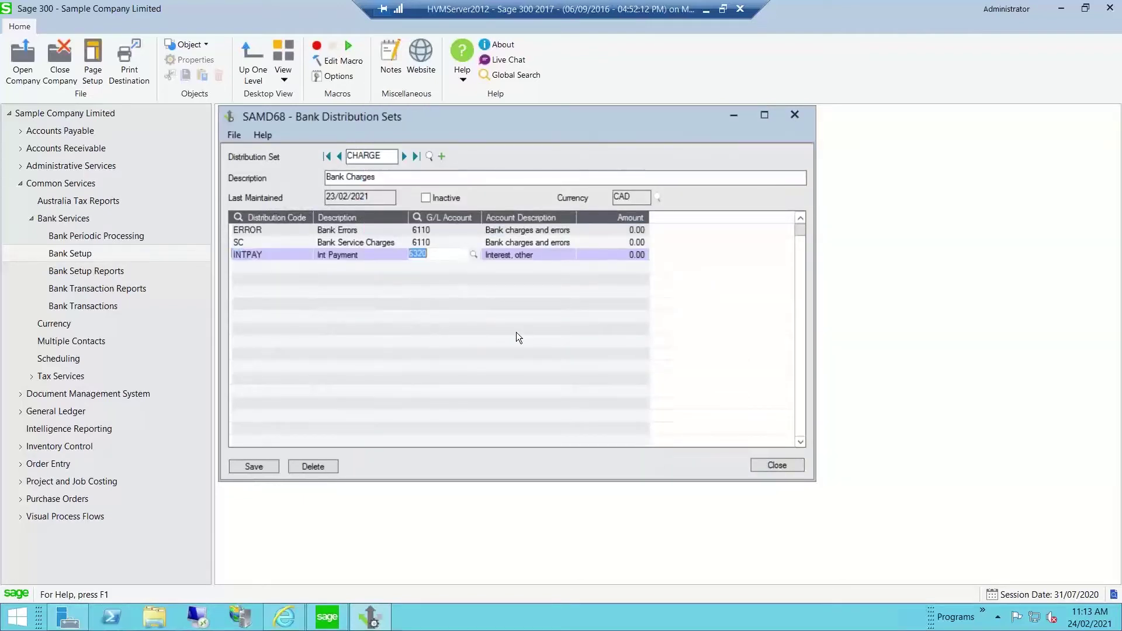
key(Tab)
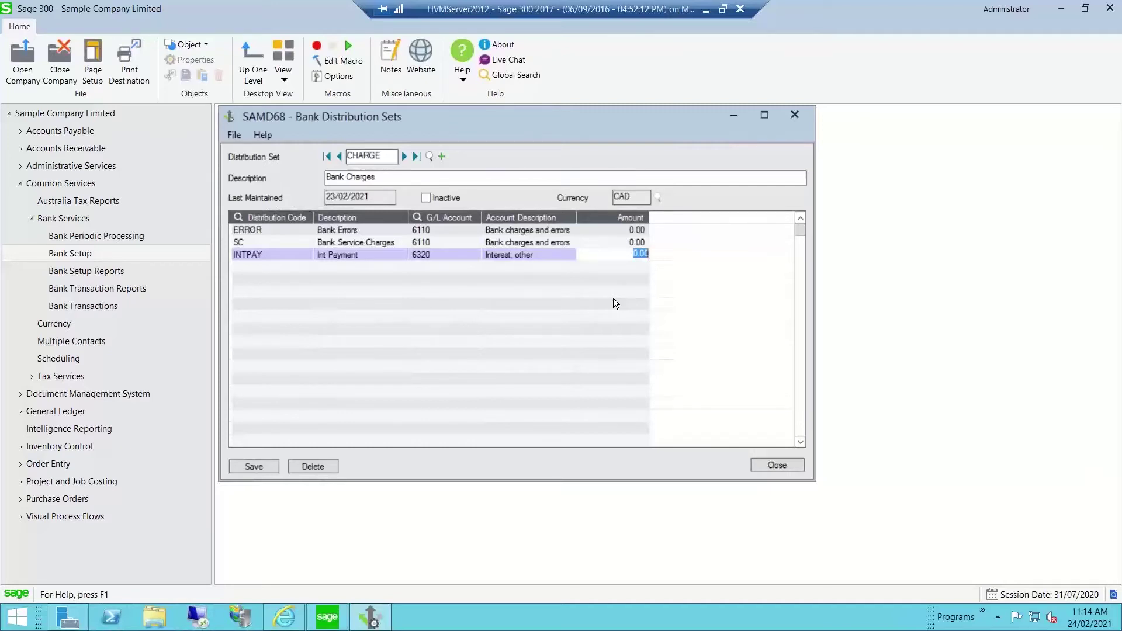
click(629, 242)
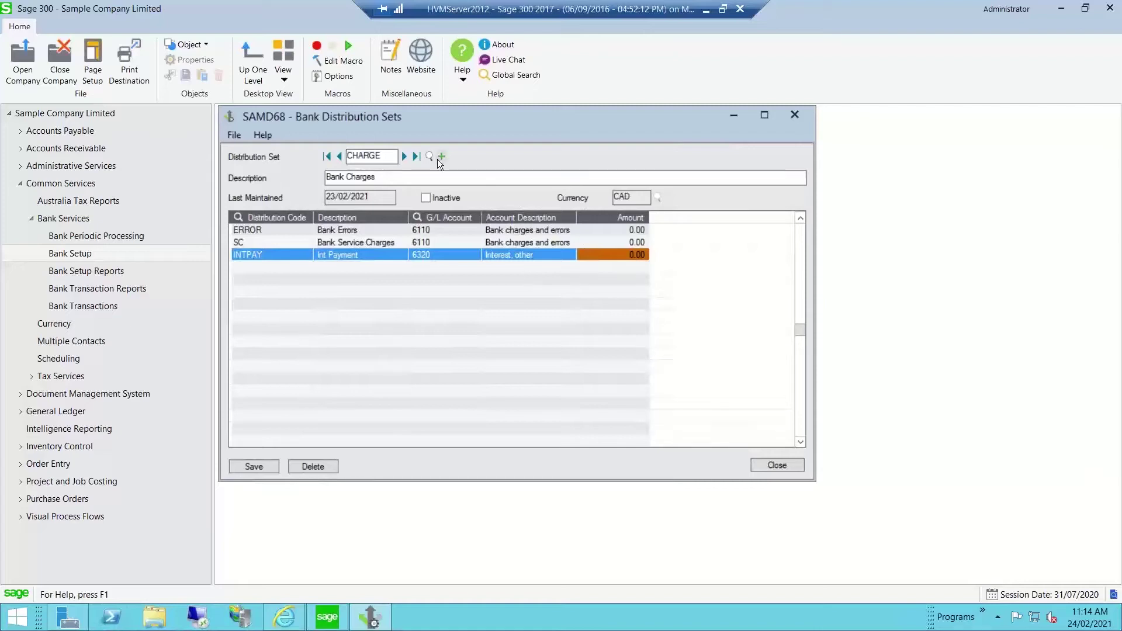
click(253, 466)
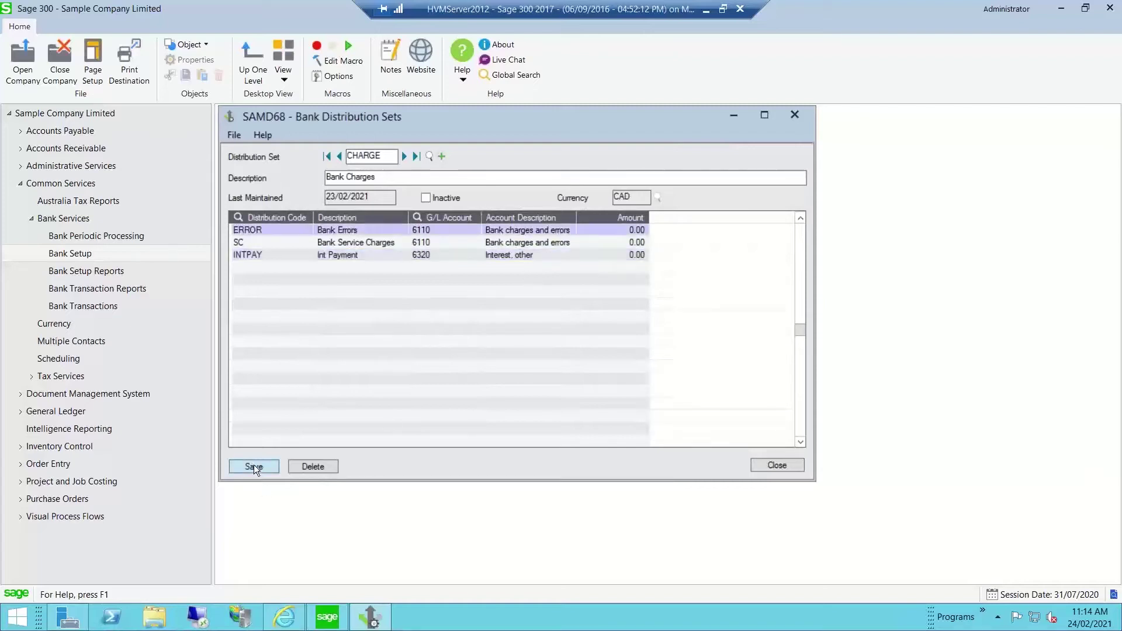
click(788, 468)
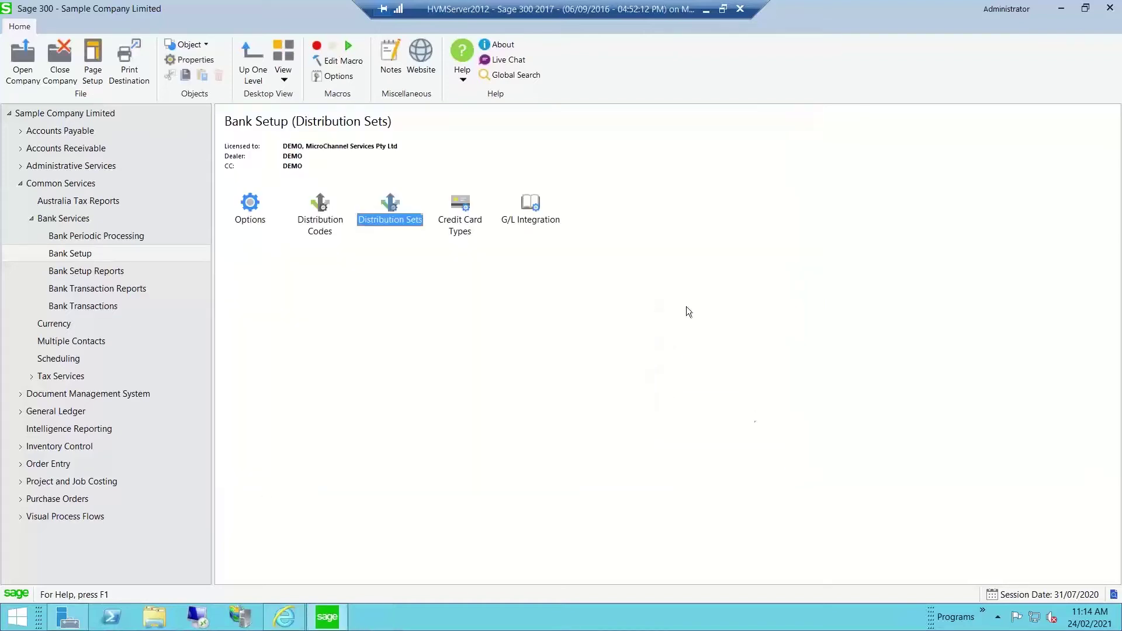
Open Bank Credit Card Types, look up the VISA card type record and close the window without changes
double_click(460, 218)
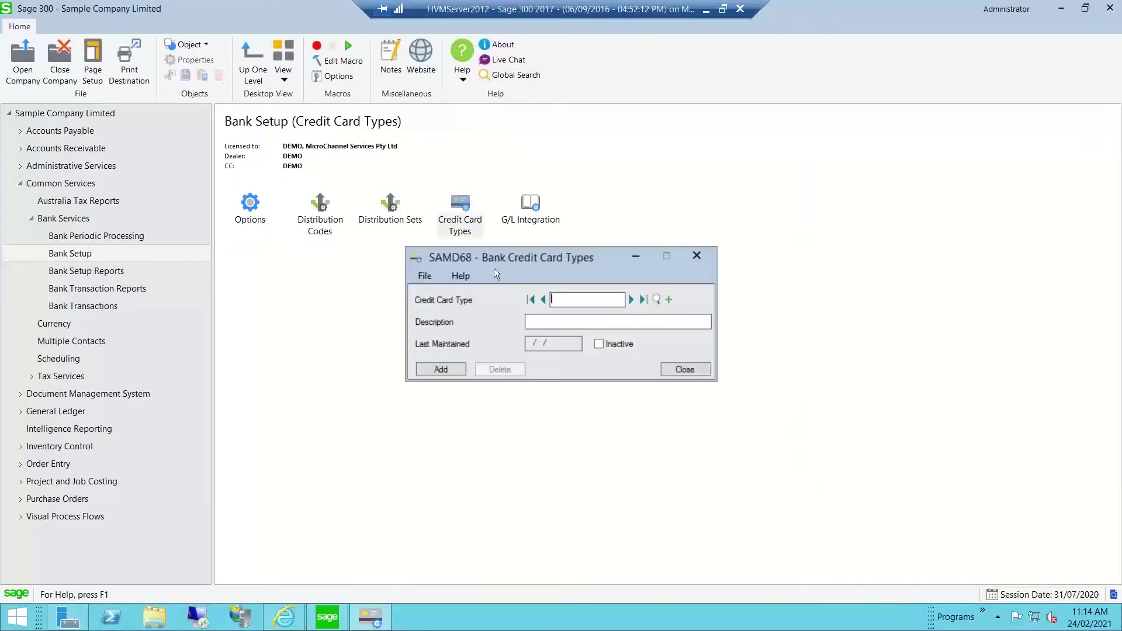
drag(514, 254, 481, 237)
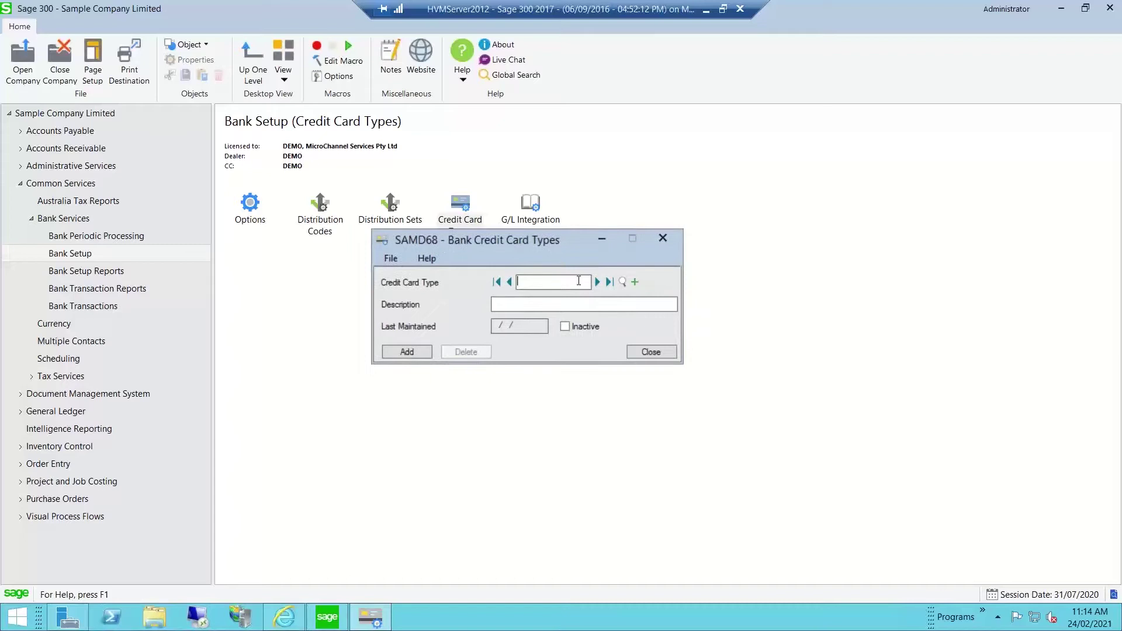
click(622, 282)
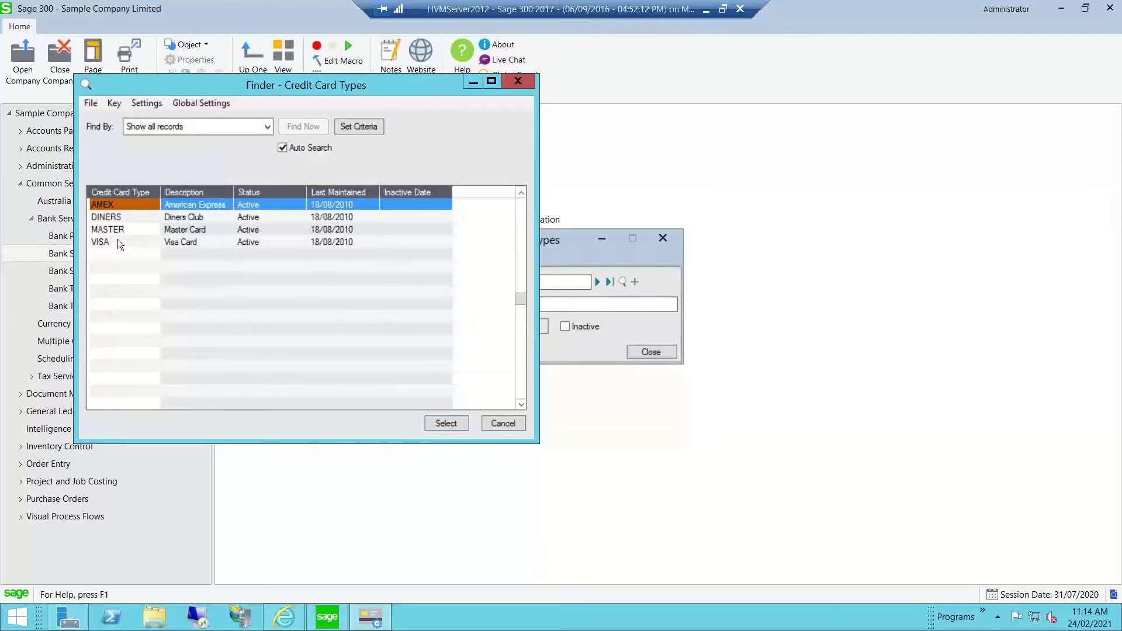
double_click(117, 240)
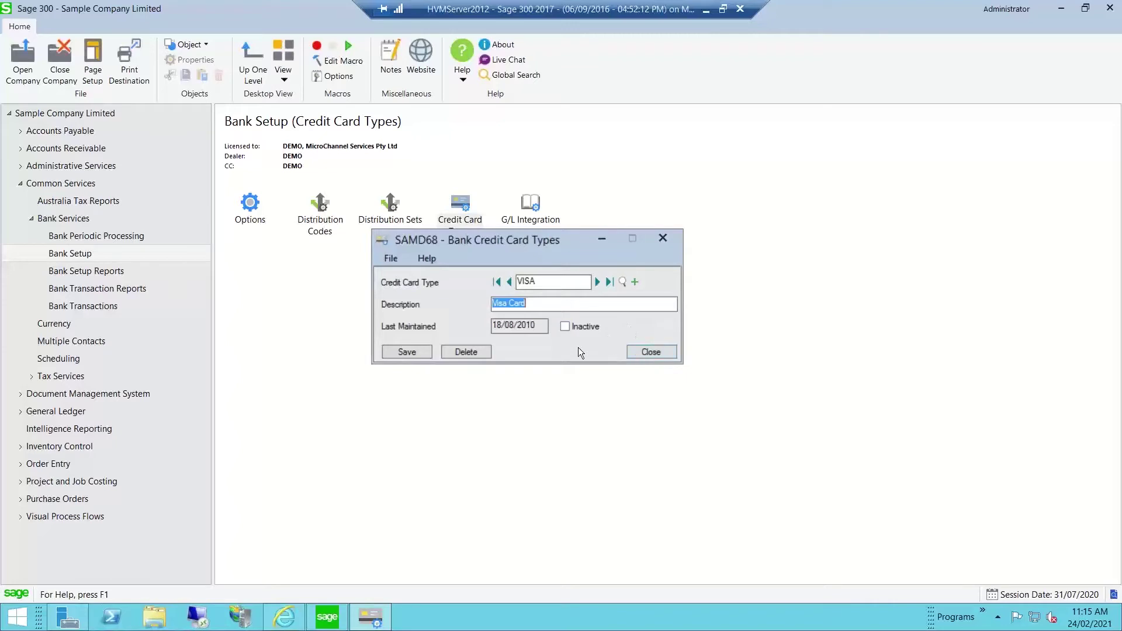
click(668, 359)
click(654, 356)
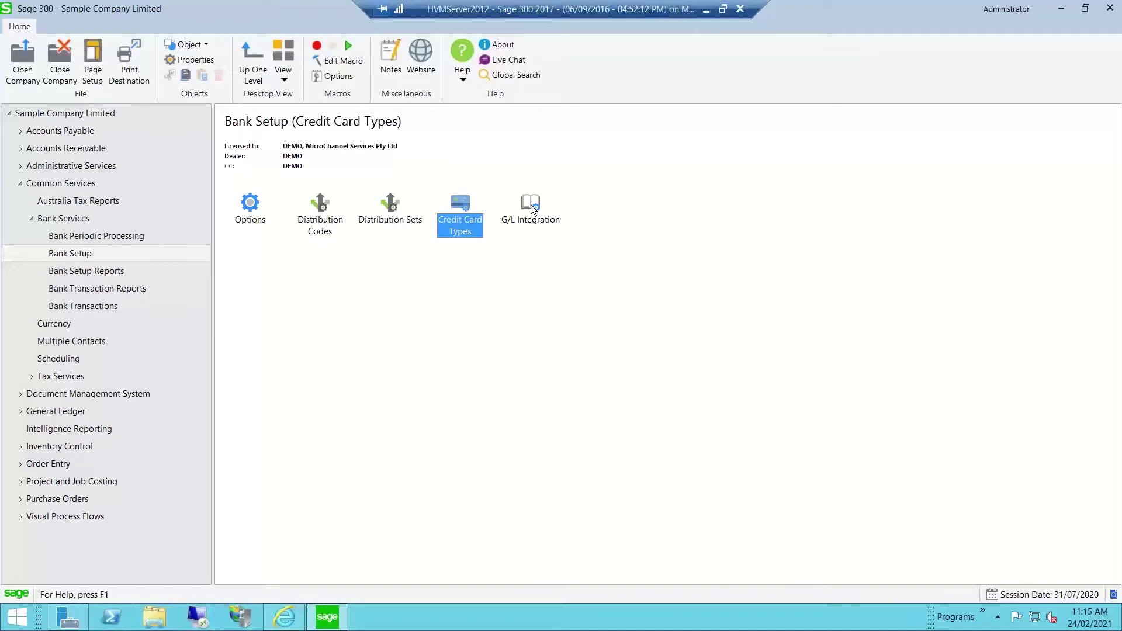
Open Bank G/L Integration, check the Create G/L Batches choices and set Create G/L Transactions By to Creating and Posting a New Batch
double_click(531, 205)
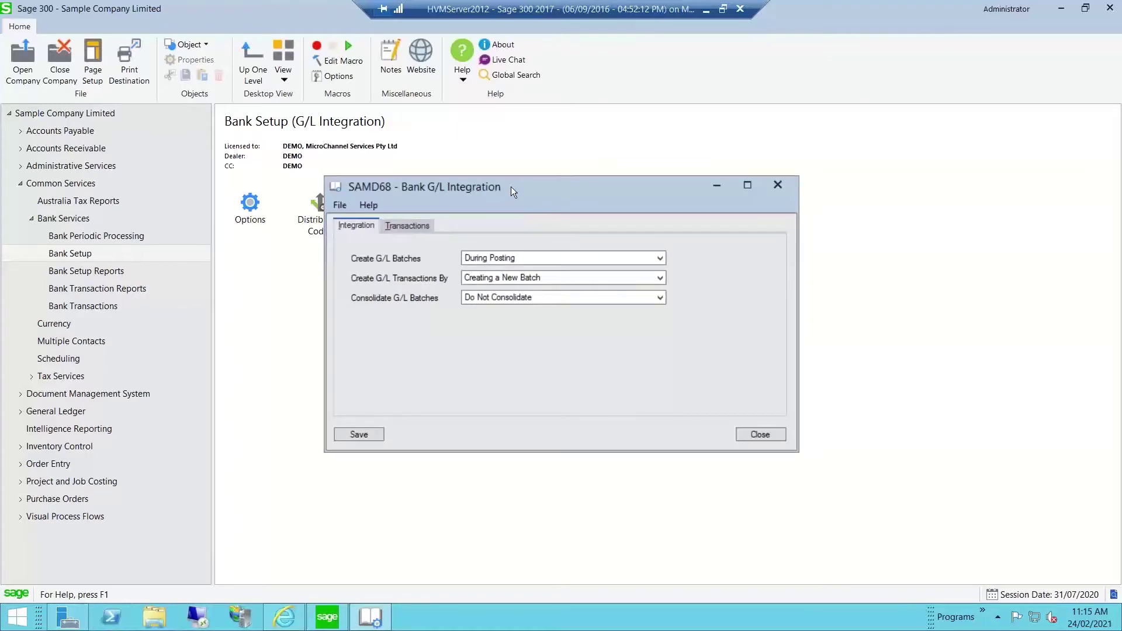
drag(511, 187, 519, 254)
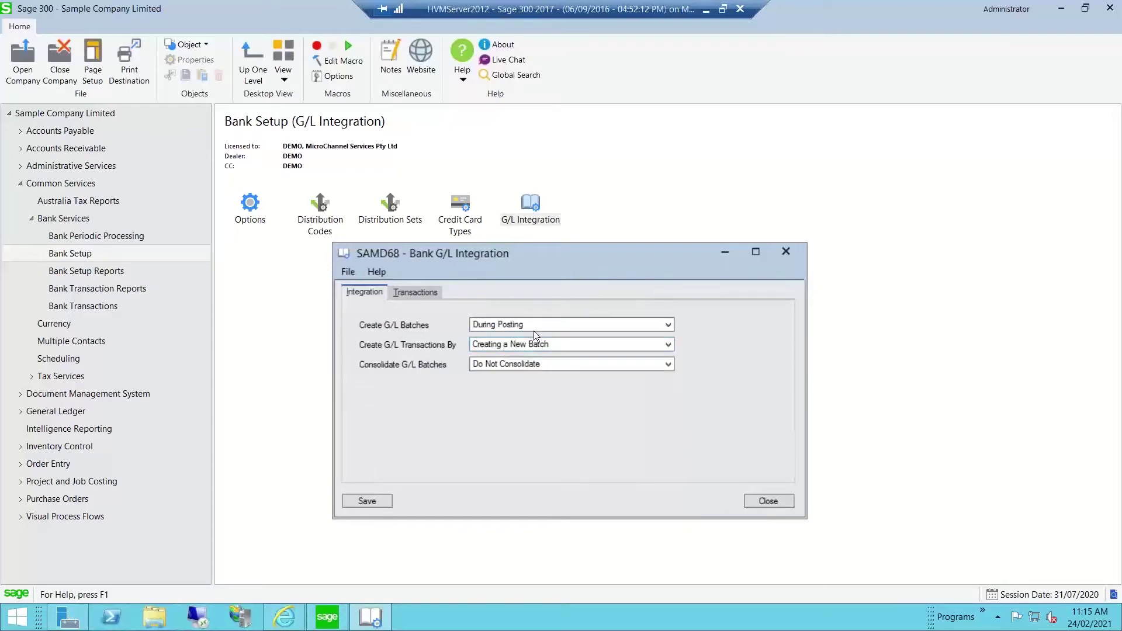
click(668, 325)
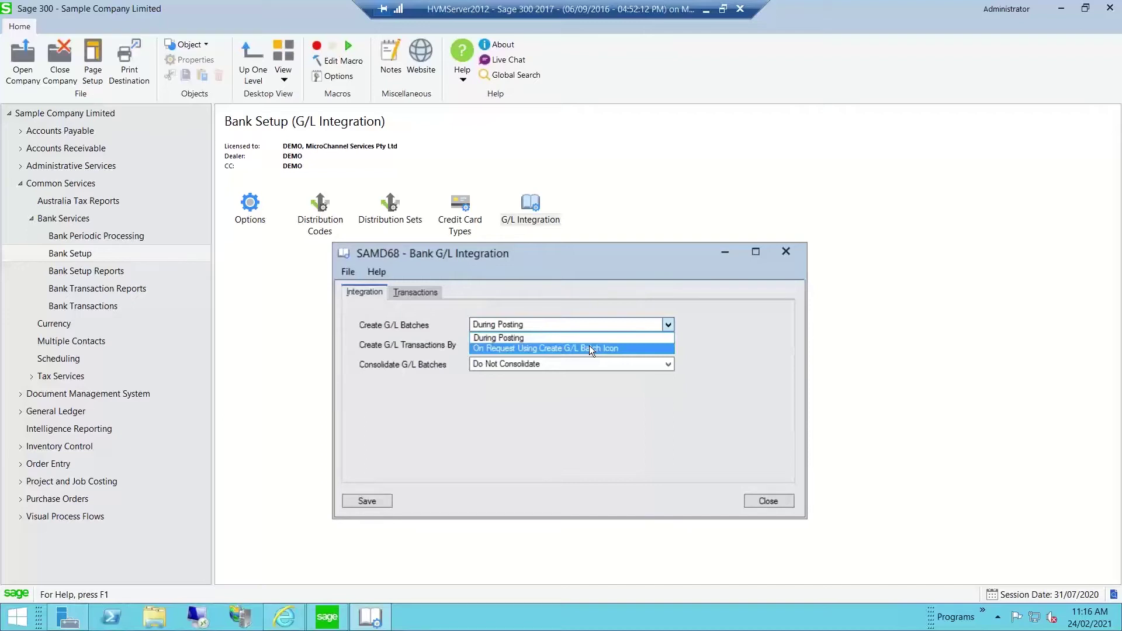
click(615, 430)
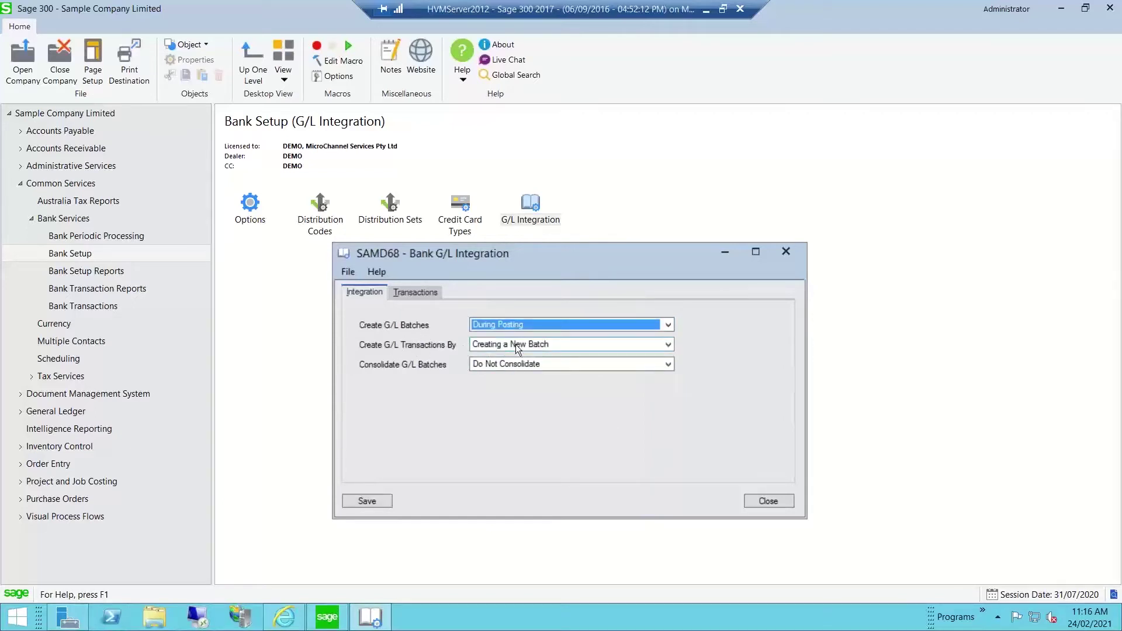
click(668, 345)
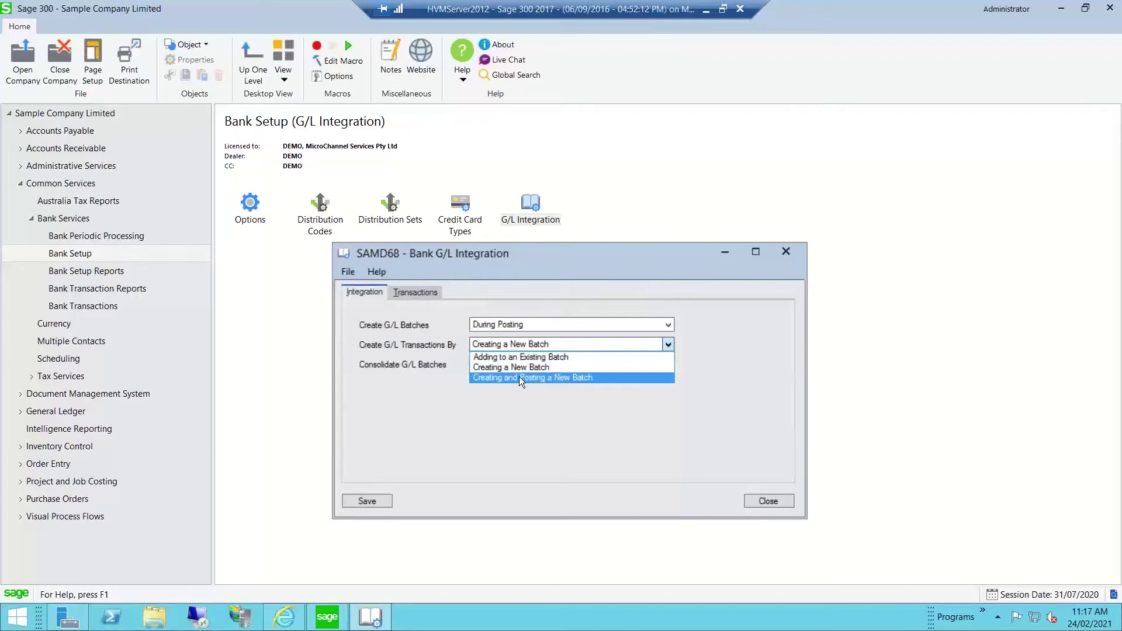
click(550, 379)
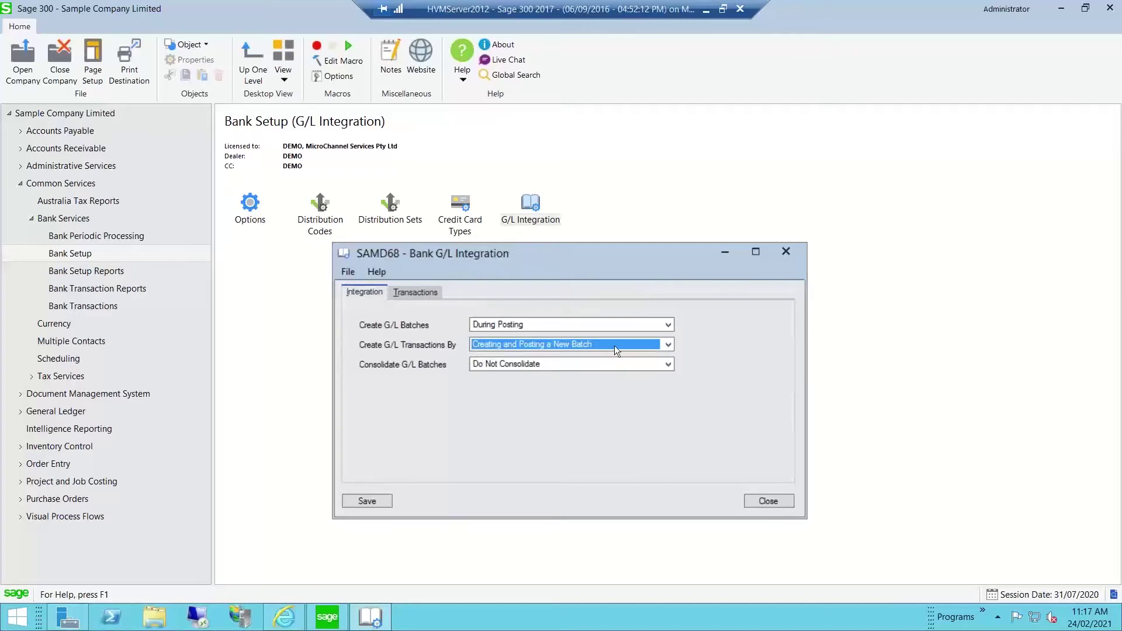
Open the G/L integration details for the Bank Entry transaction type and choose the G/L Detail Reference field
click(425, 294)
drag(472, 261, 485, 143)
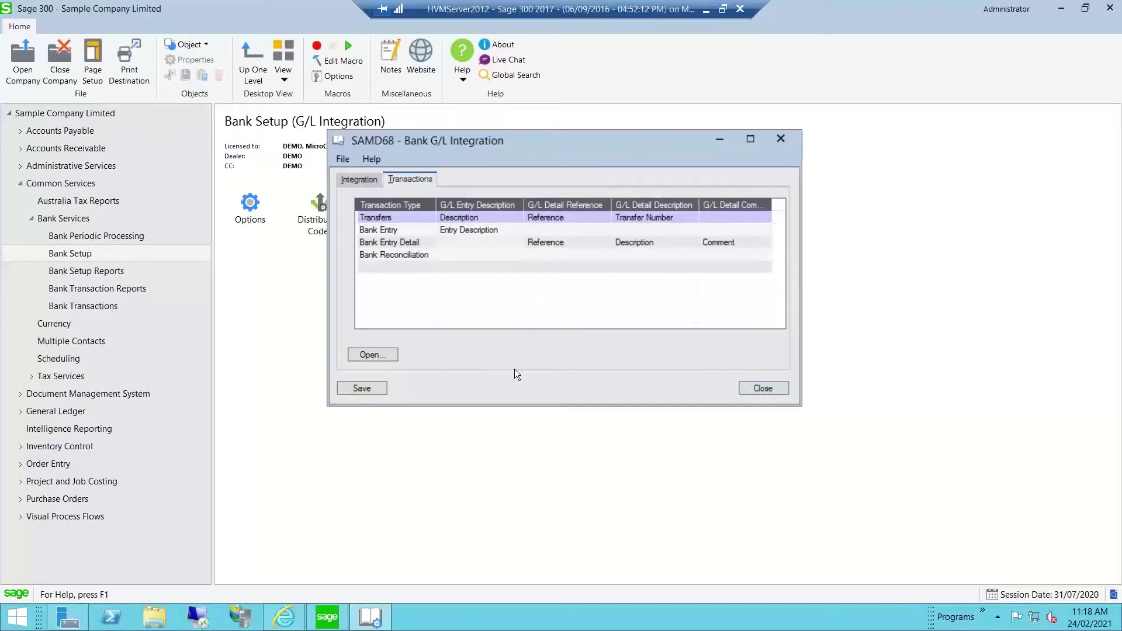
click(406, 228)
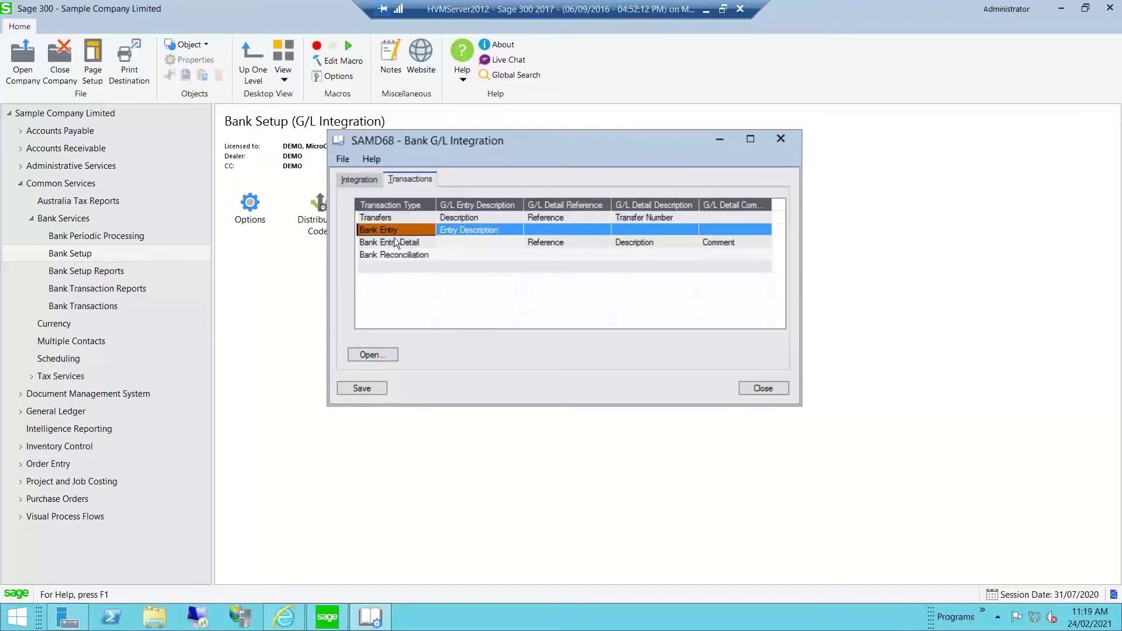
click(377, 353)
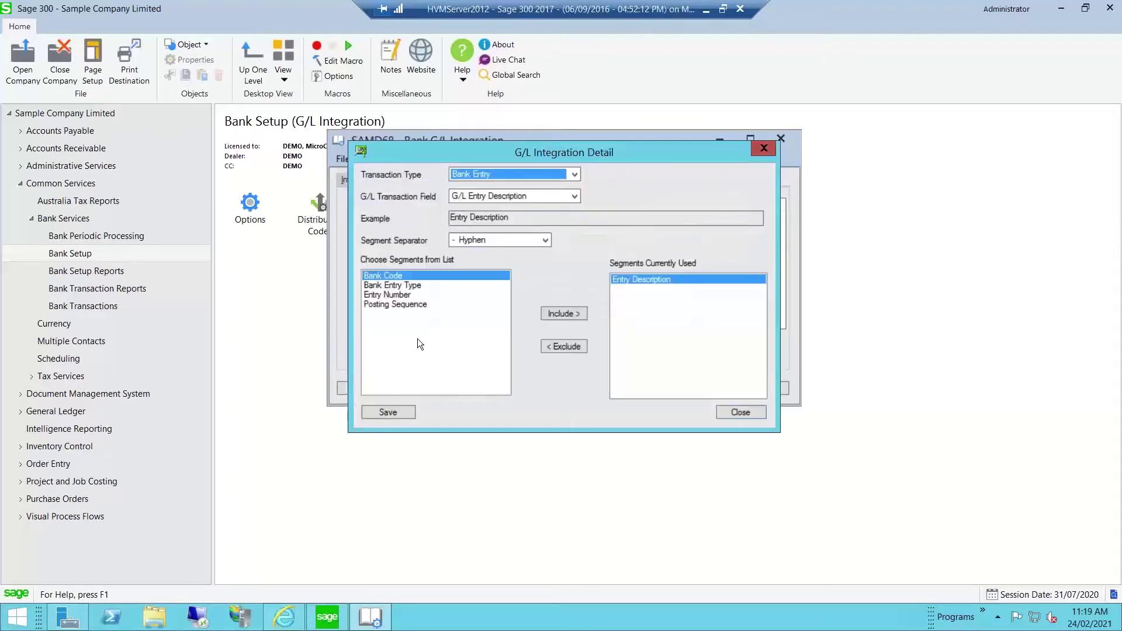
click(486, 195)
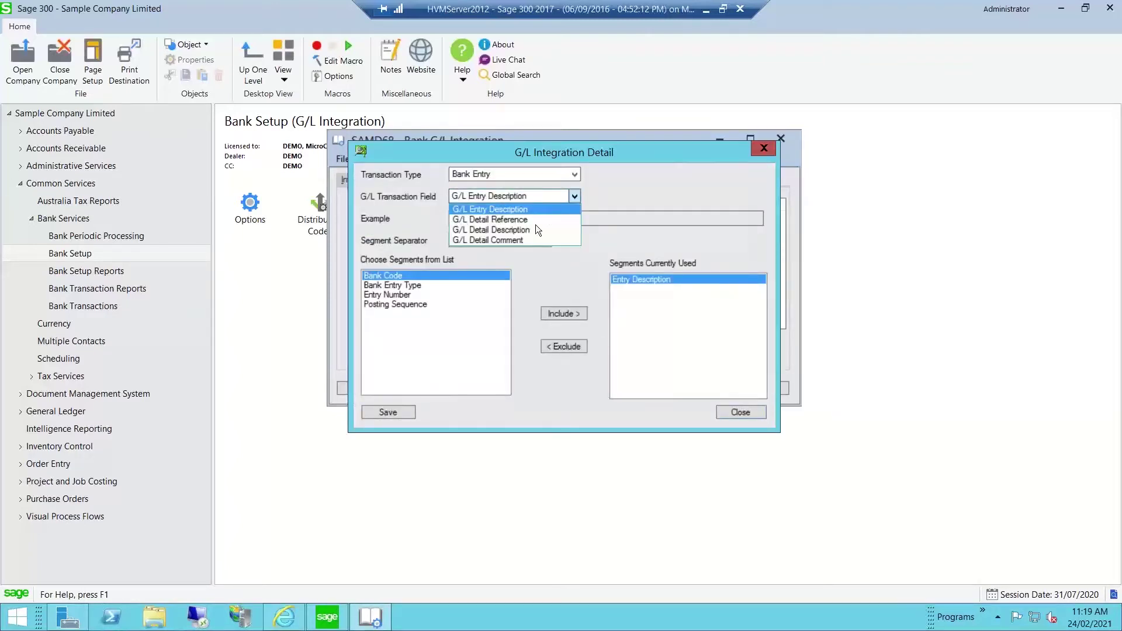
click(493, 219)
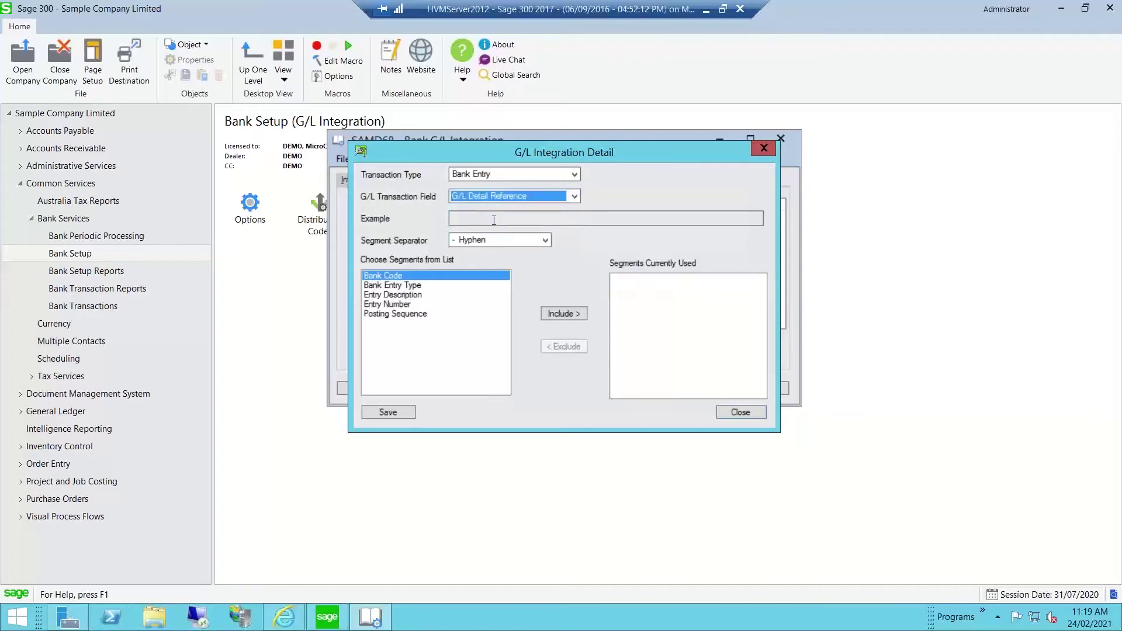
Include the Entry Number and Entry Description segments in the Bank Entry detail reference, save it and close G/L integration
click(392, 305)
click(564, 313)
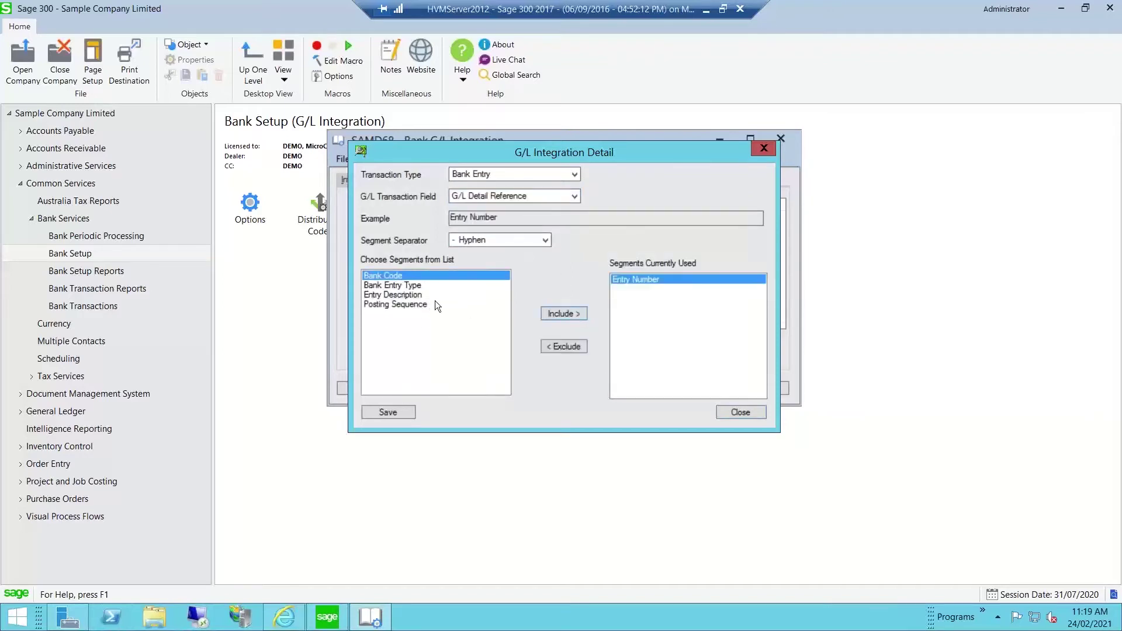
click(408, 304)
click(414, 296)
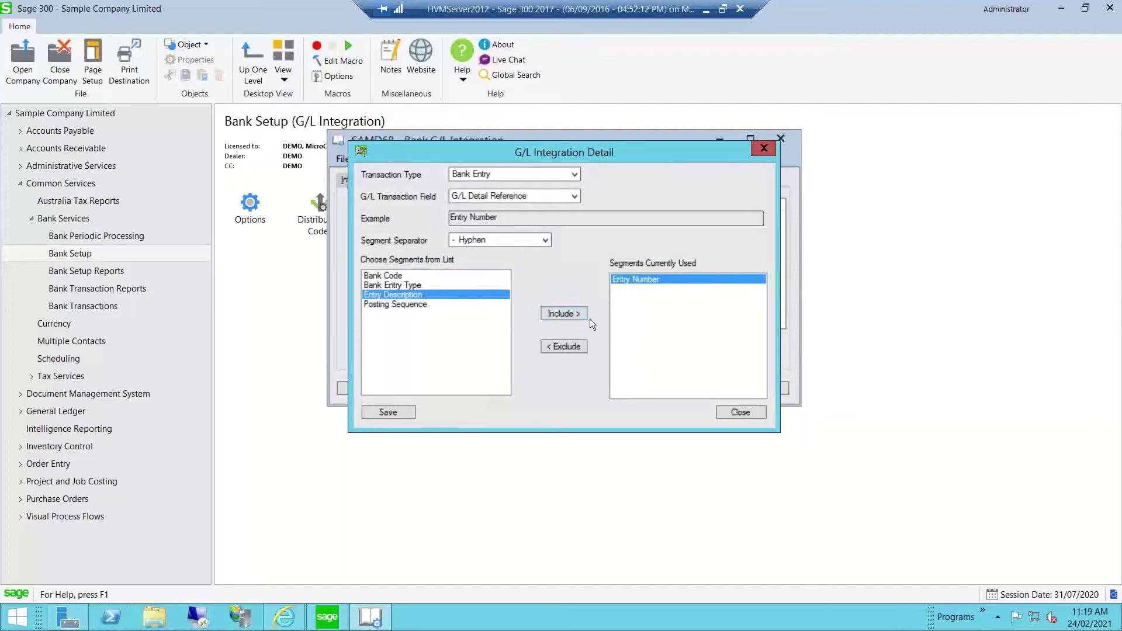
click(563, 314)
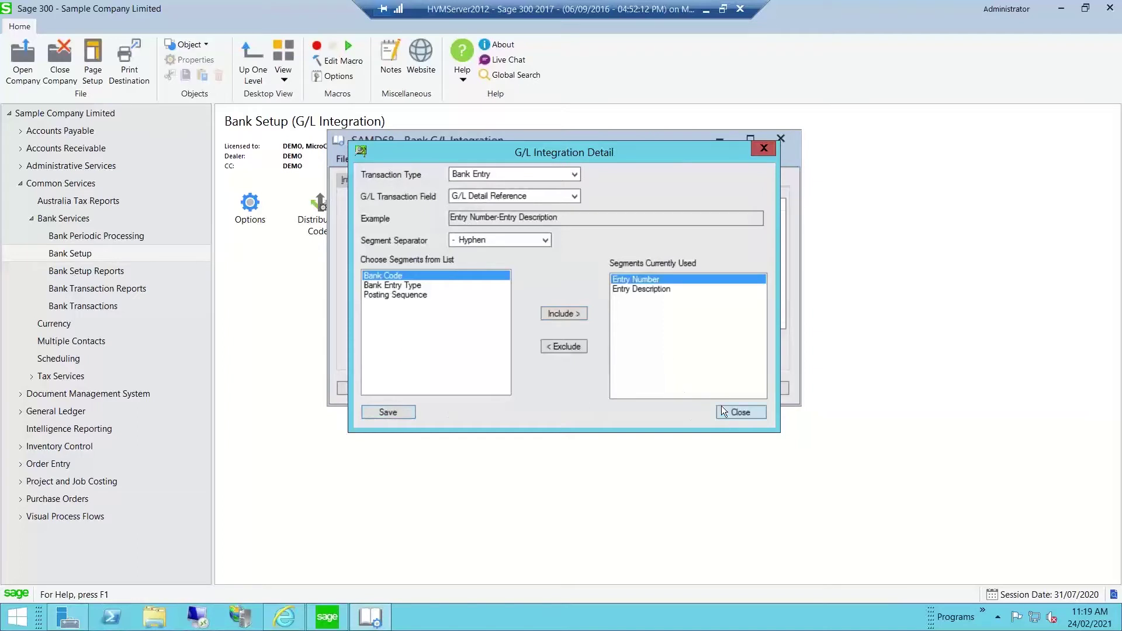
click(739, 417)
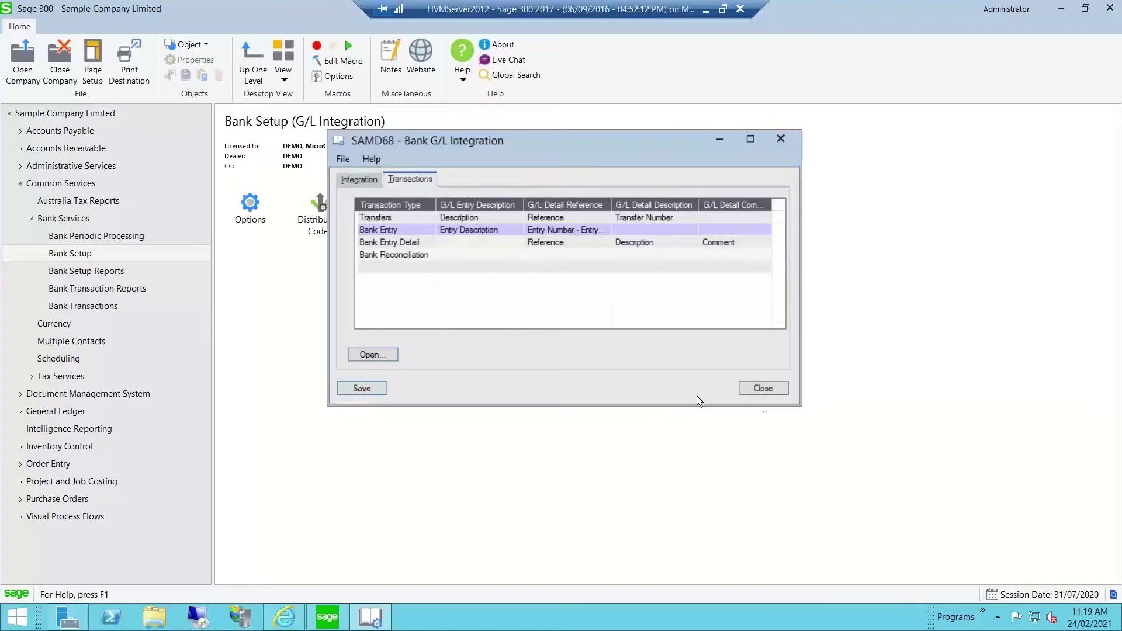
click(776, 392)
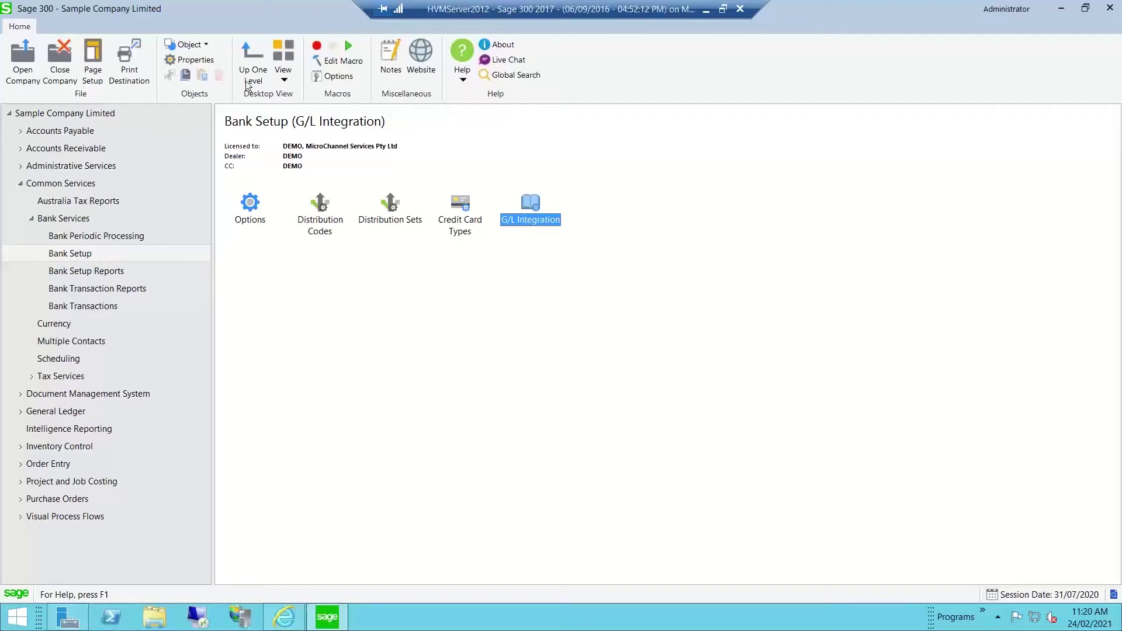
Open Banks under Bank Services and load the existing FCBANK record
click(52, 222)
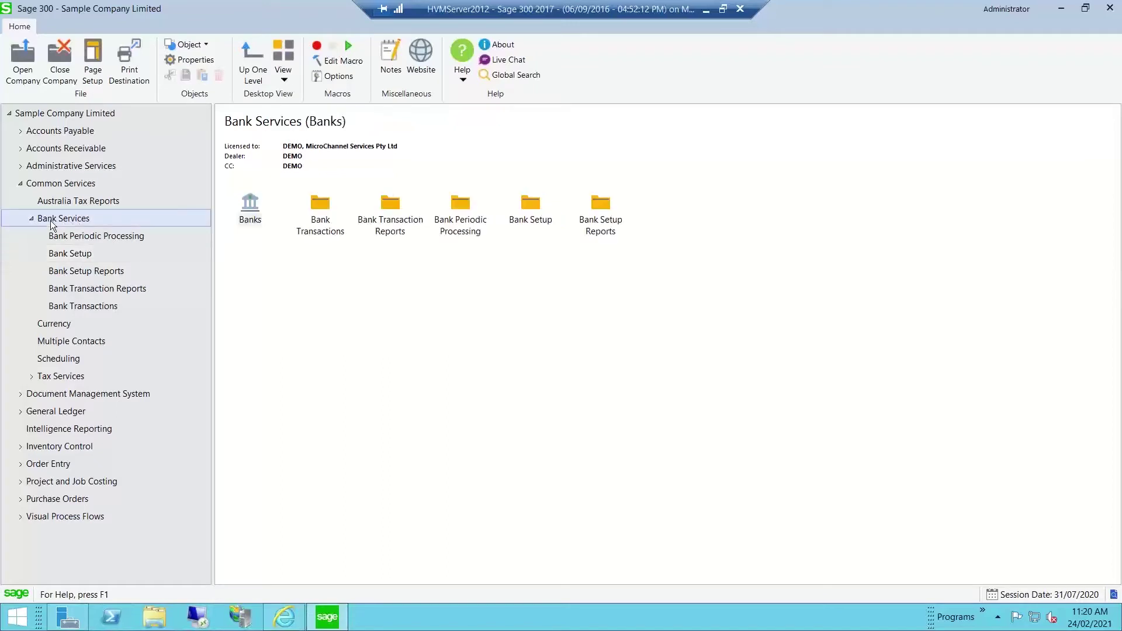
double_click(251, 206)
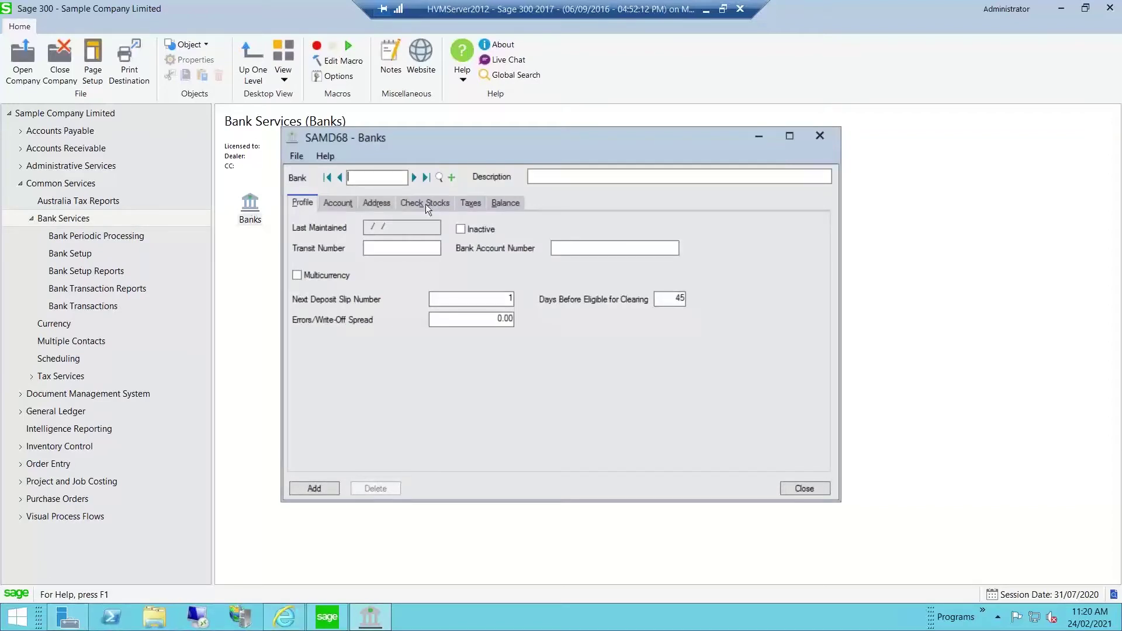
click(438, 178)
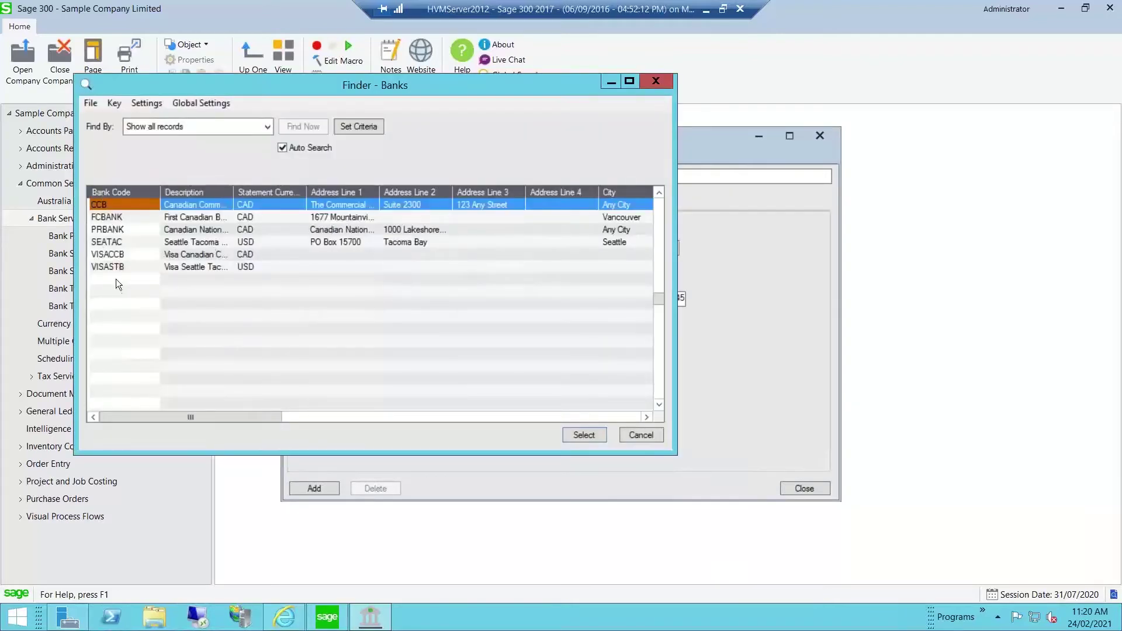
click(126, 218)
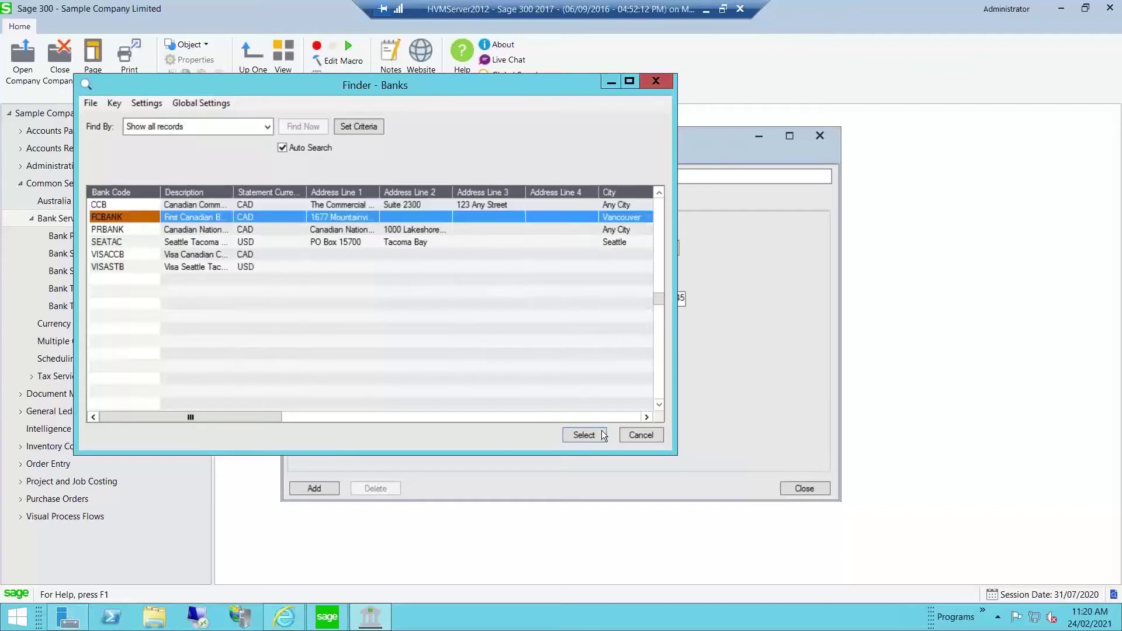
click(574, 435)
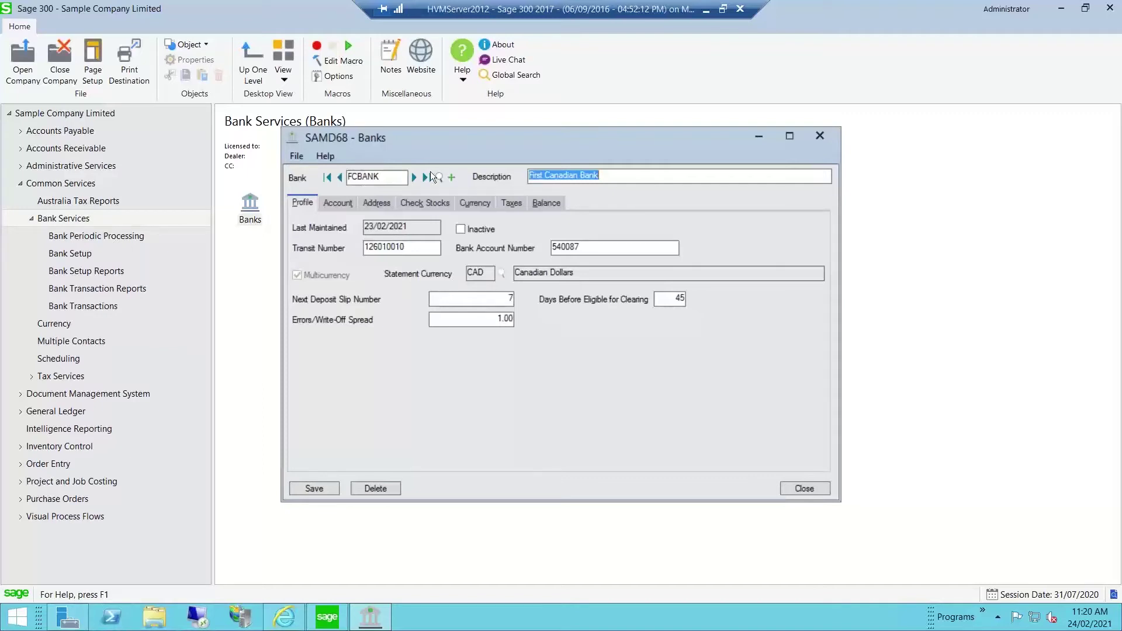
Go through FCBANK's profile fields and set Days Before Eligible for Clearing to 365
drag(609, 179, 522, 179)
key(Tab)
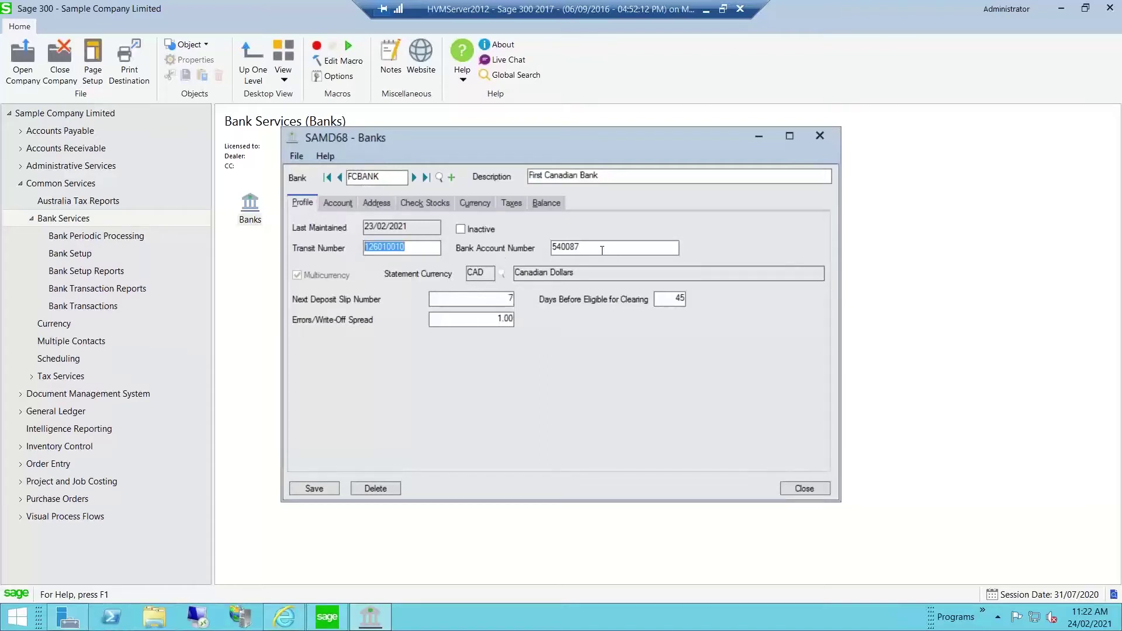
key(Tab)
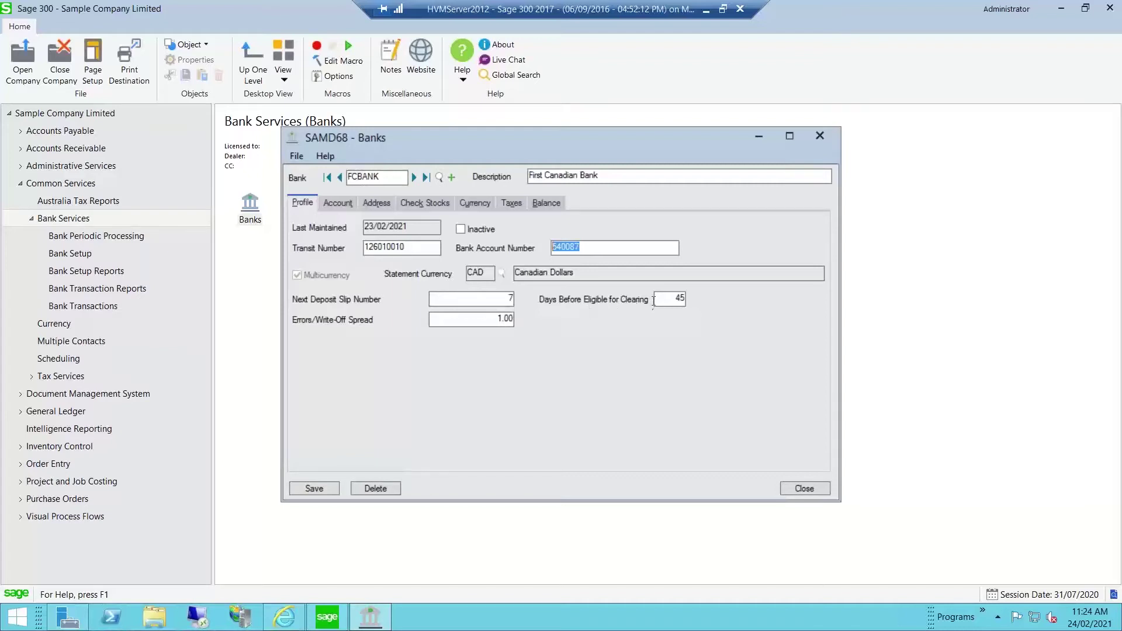
click(675, 298)
text(365)
drag(478, 315, 520, 310)
Examine FCBANK's G/L accounts, address, check stocks, currency, tax and balance settings
click(339, 203)
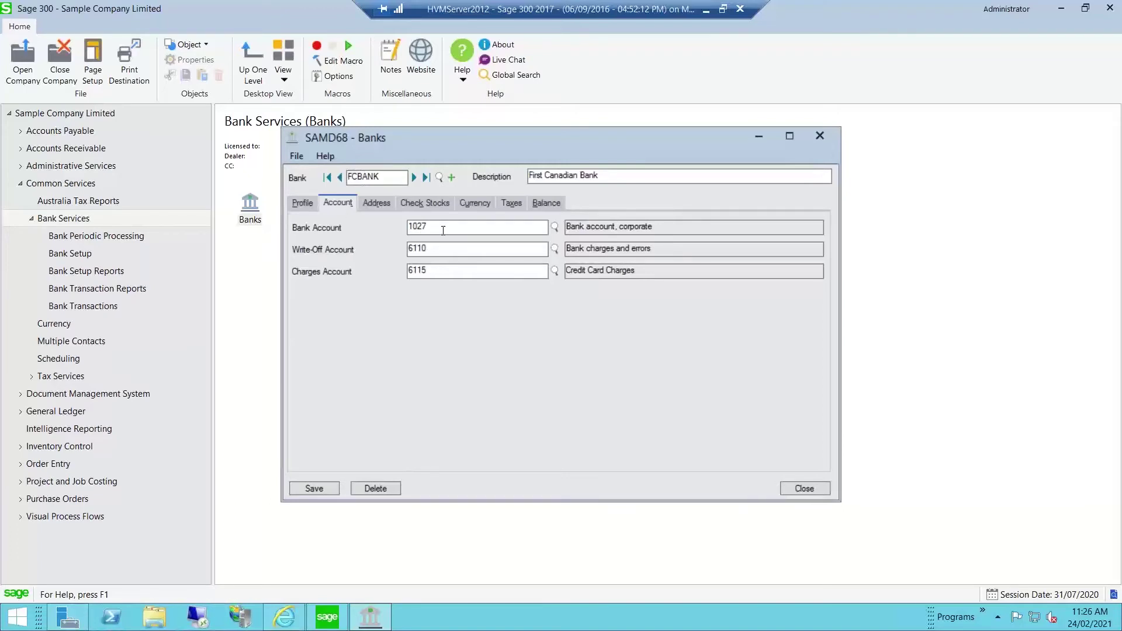
double_click(425, 227)
click(429, 249)
click(384, 211)
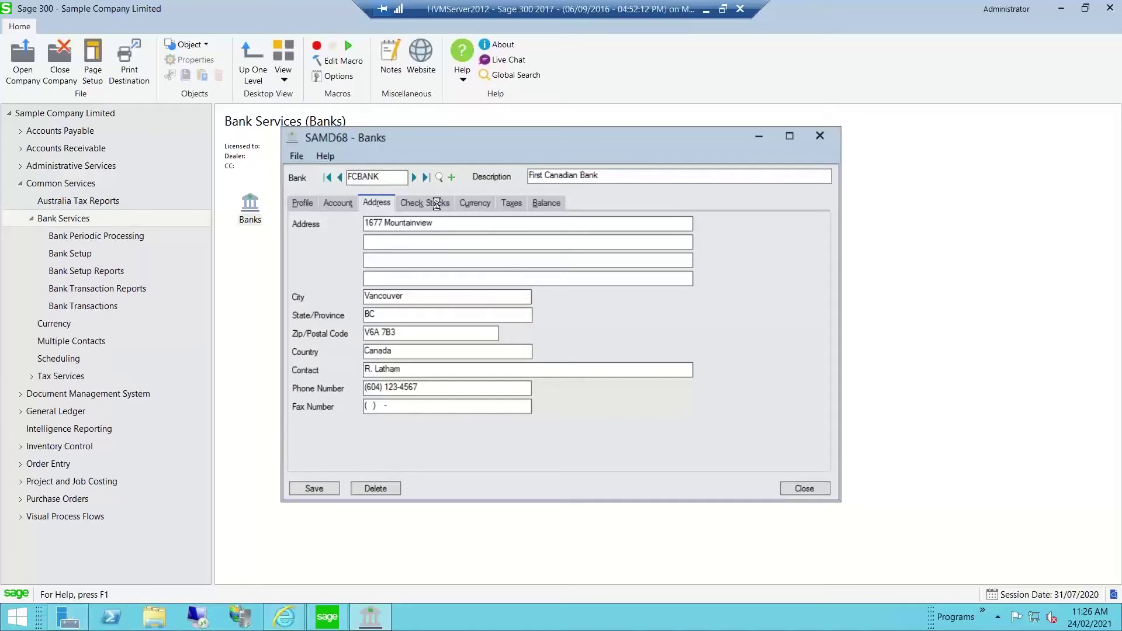
click(437, 204)
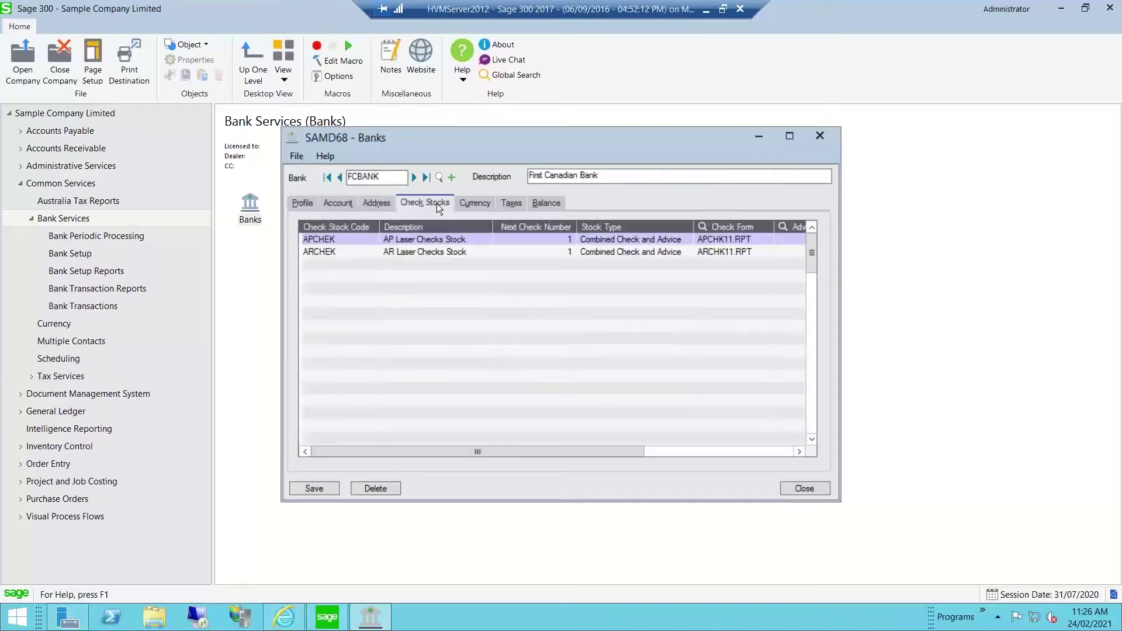
click(790, 137)
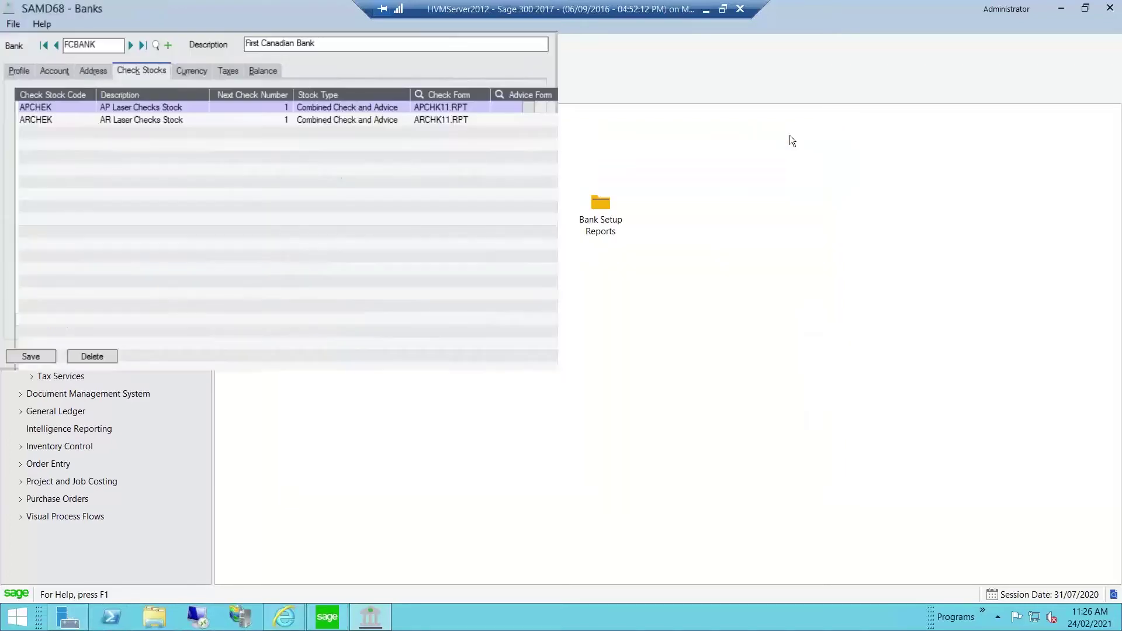
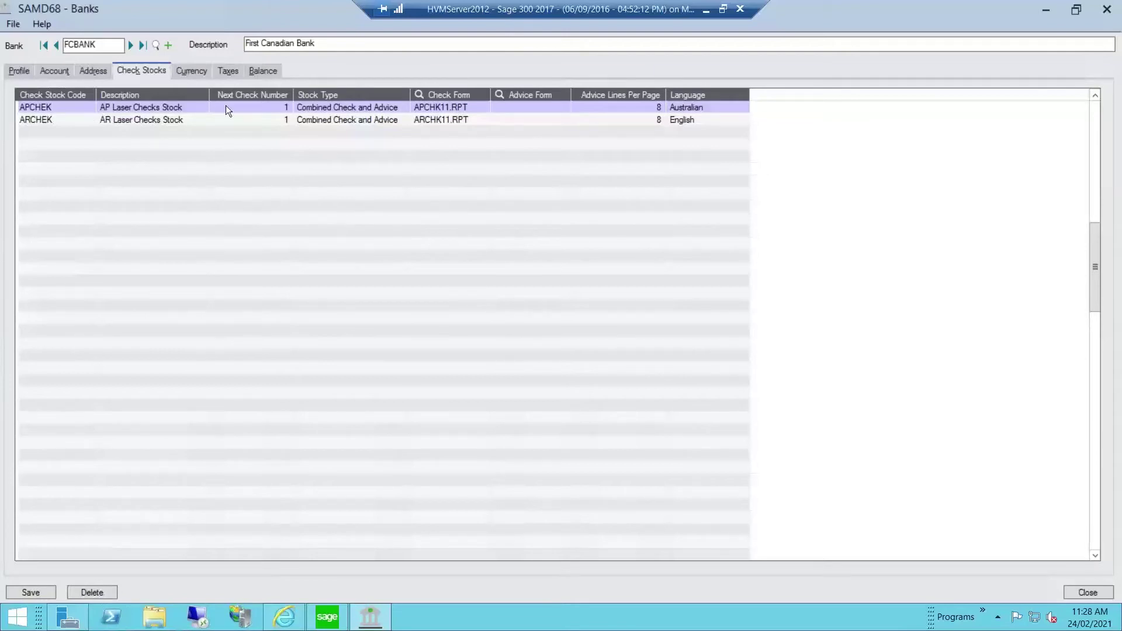
click(190, 72)
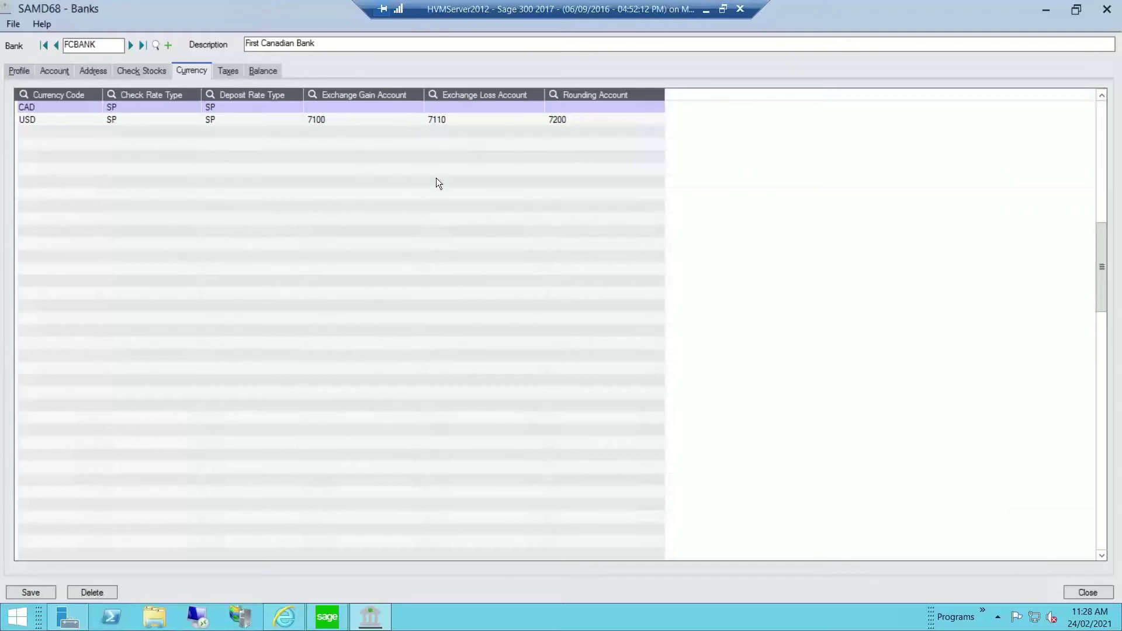
click(228, 71)
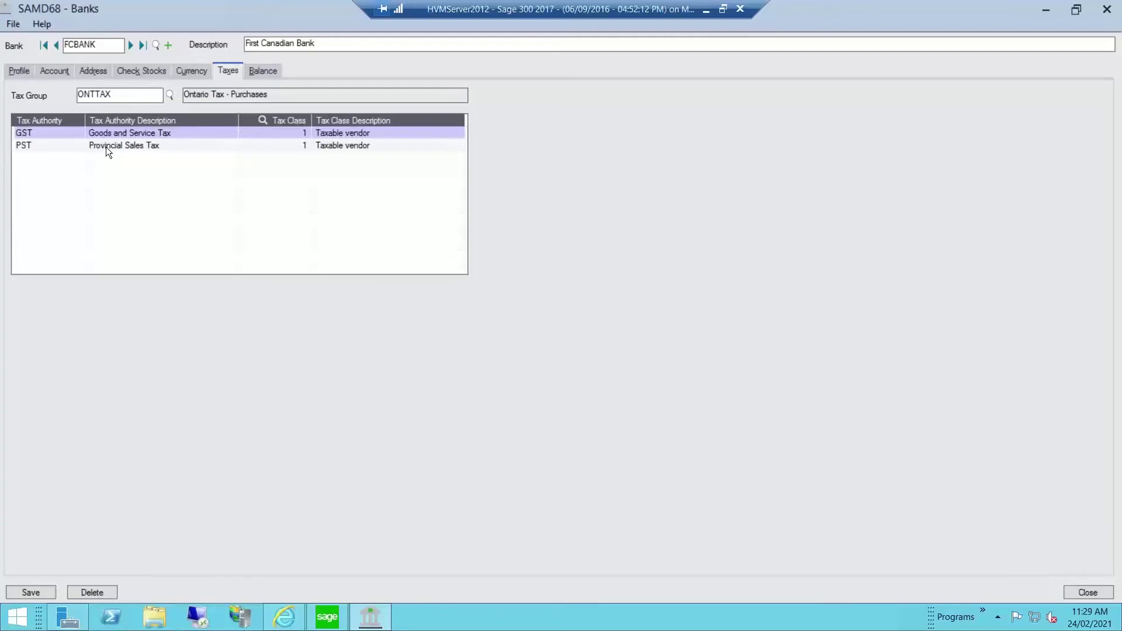
click(270, 73)
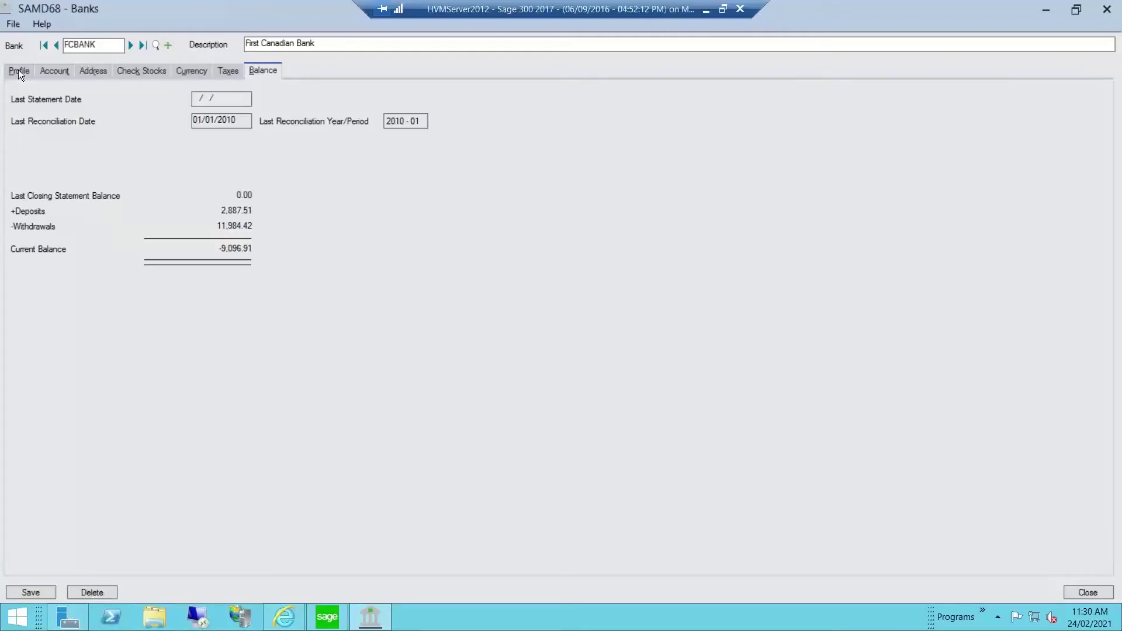
Discard the FCBANK changes and start a new bank record with code ANZ and description ANZ Bank
click(168, 45)
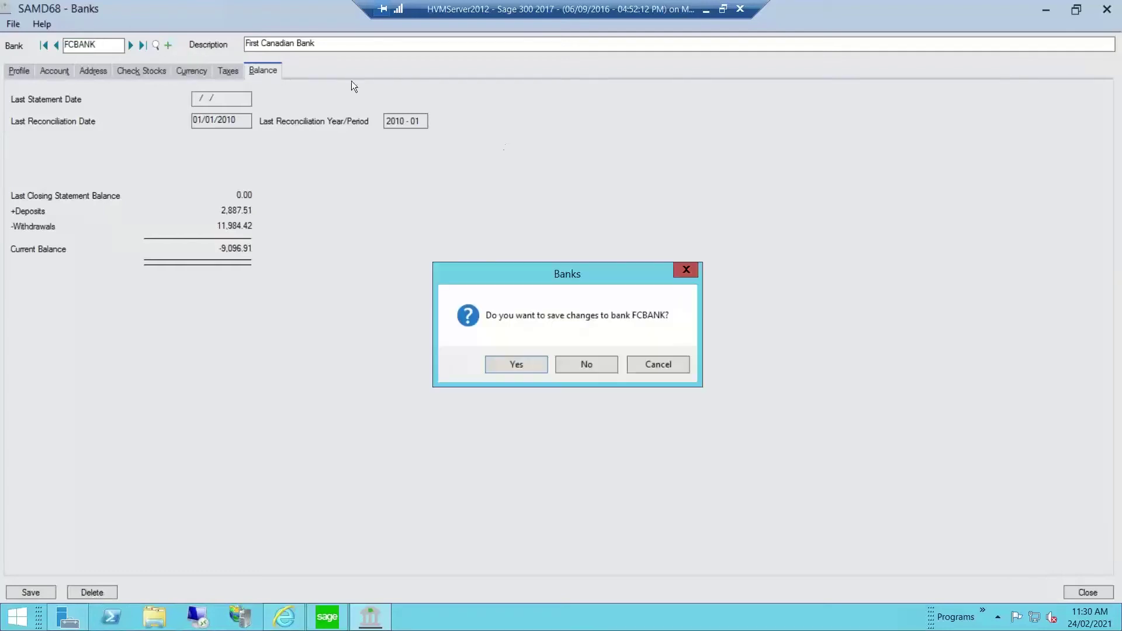
click(591, 365)
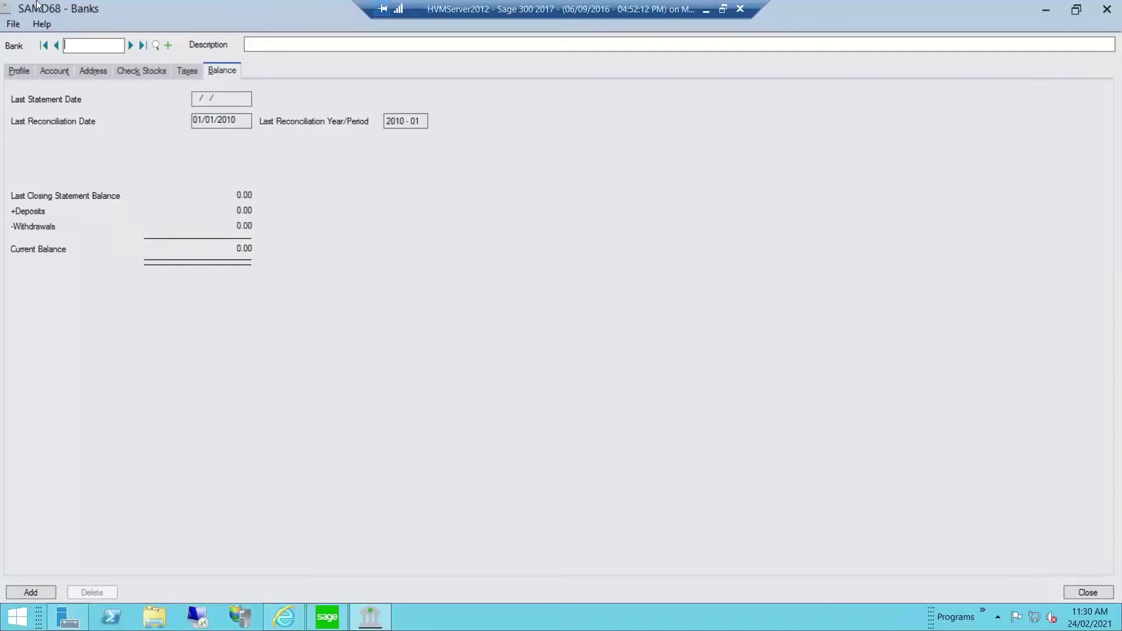
text(ANZ)
text(ANZ Ba)
text(nk)
Fill in the ANZ bank's profile with its transit number and bank account number
click(14, 71)
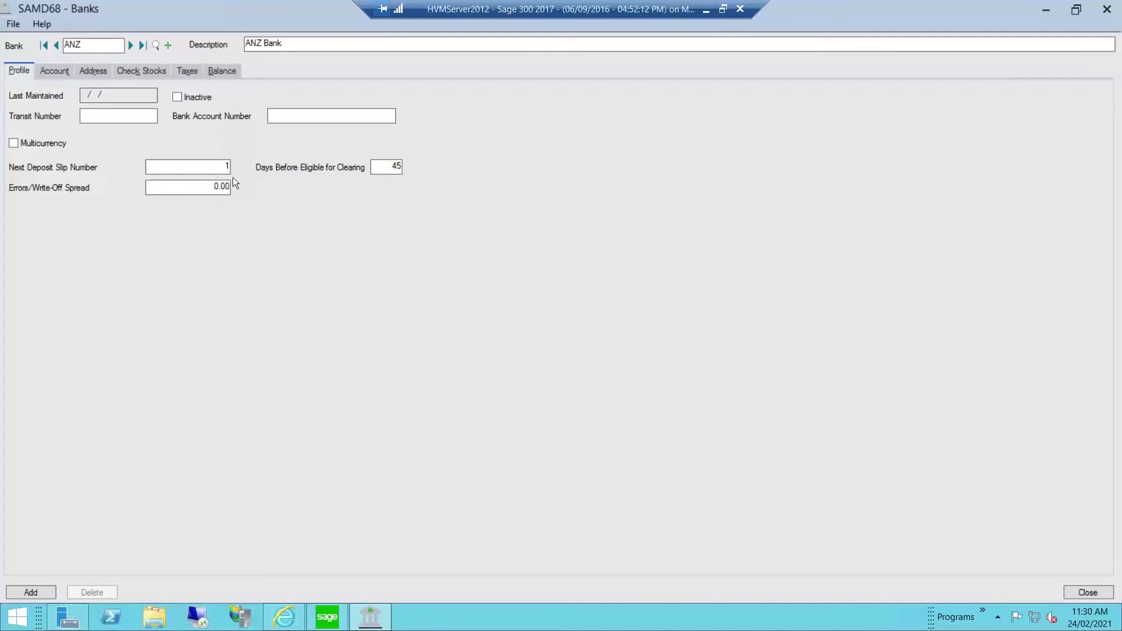
key(Tab)
text(1)
click(101, 120)
text(012012)
key(Tab)
text(1344553)
Look up G/L account 1028 and assign it as the ANZ bank's Bank Account
click(54, 72)
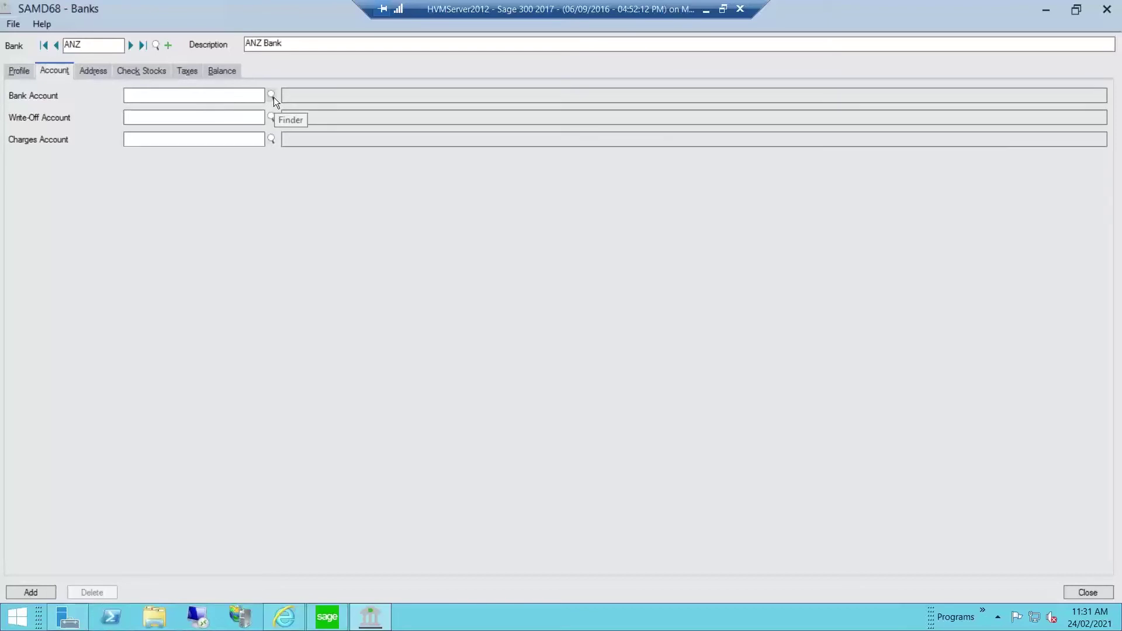
click(273, 96)
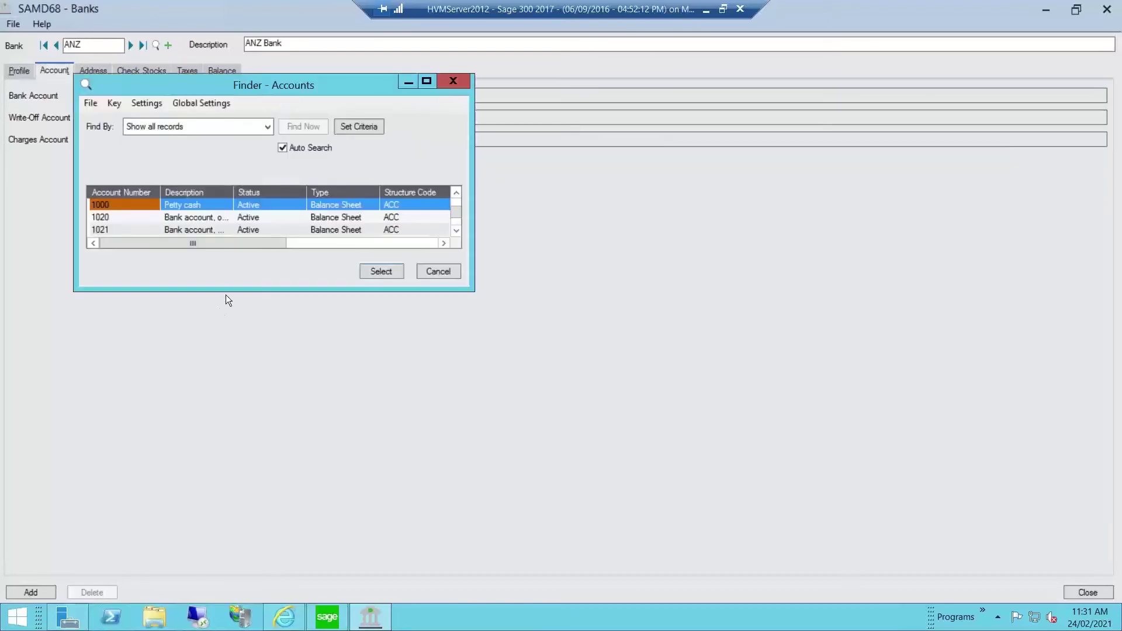
key(Down)
key(Down)
key(Down)
key(Down)
key(Down)
key(Down)
key(Down)
key(Down)
key(Down)
key(Down)
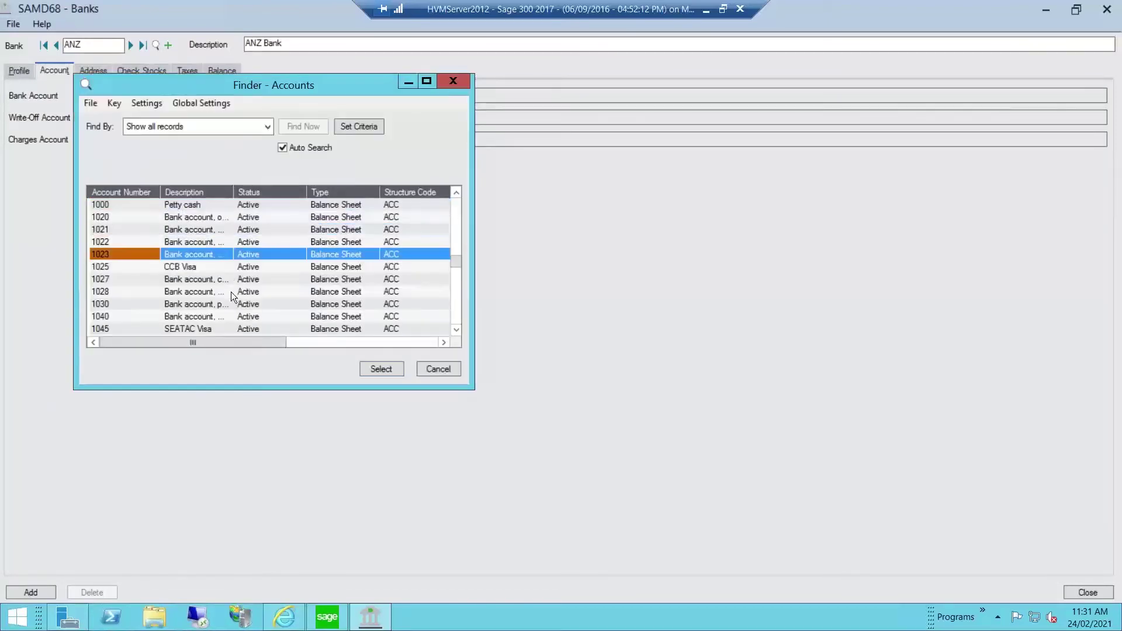
key(Down)
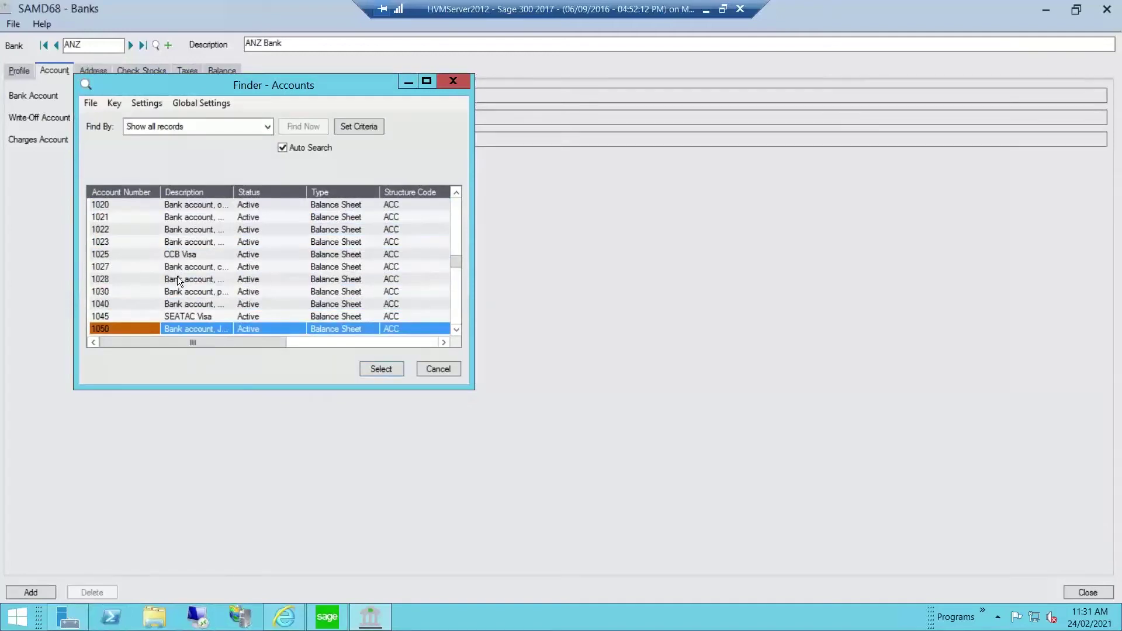
click(177, 279)
click(381, 369)
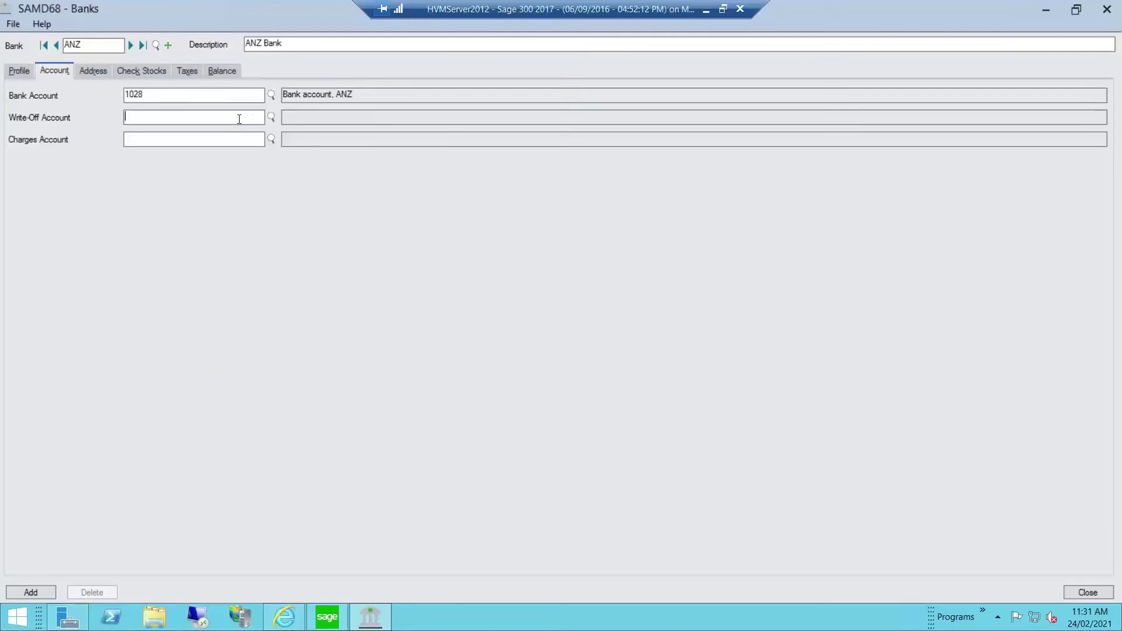
Set the ANZ bank's Write-Off Account to 6110 and its Charges Account to 6115
text(6110)
key(Tab)
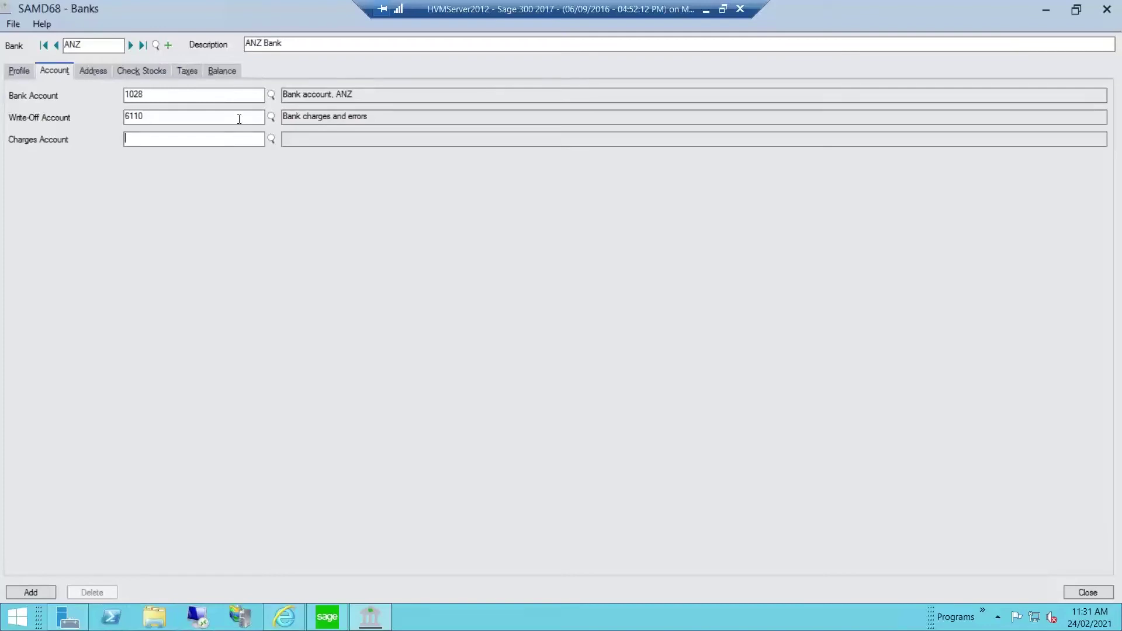
text(6115)
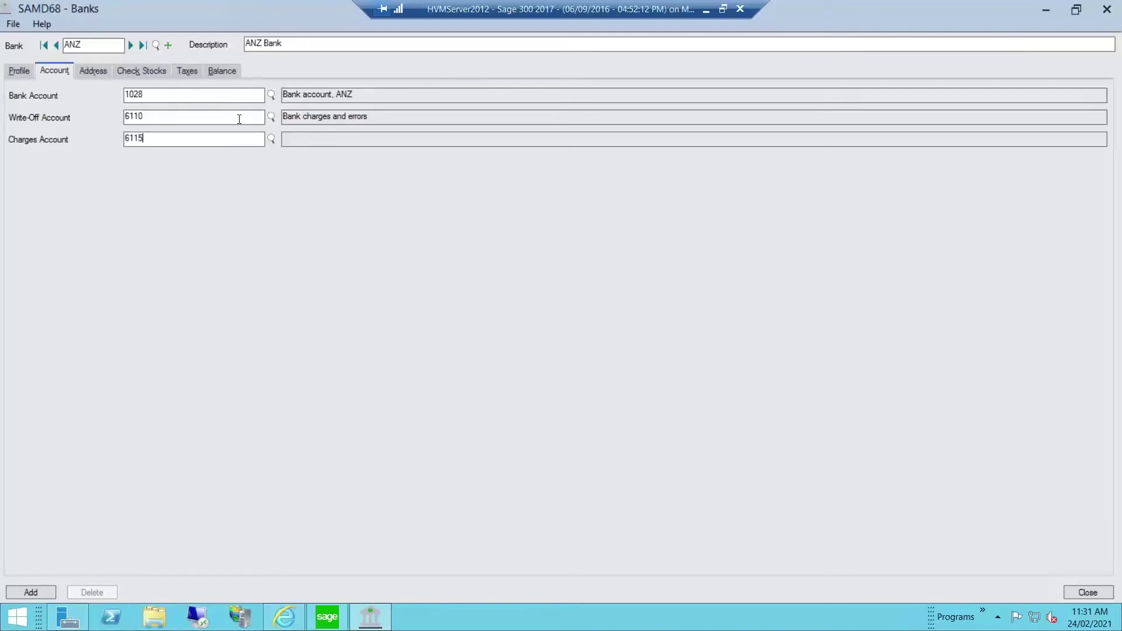
Assign the ONTTAX tax group to the ANZ bank, add the bank record and close the Banks window
key(Tab)
click(100, 72)
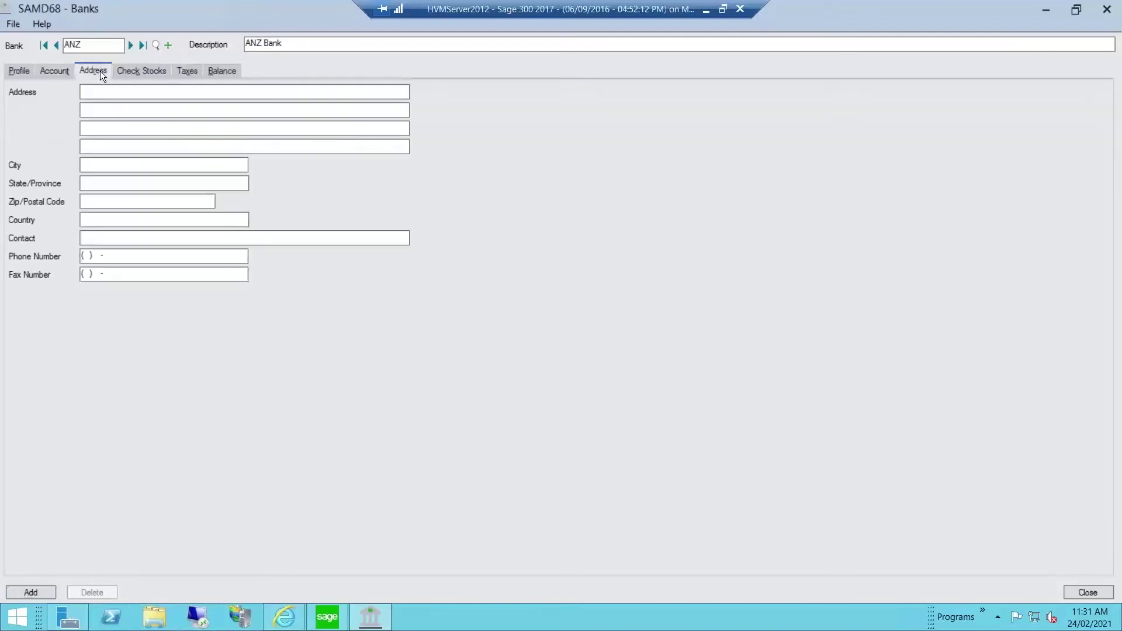
click(137, 74)
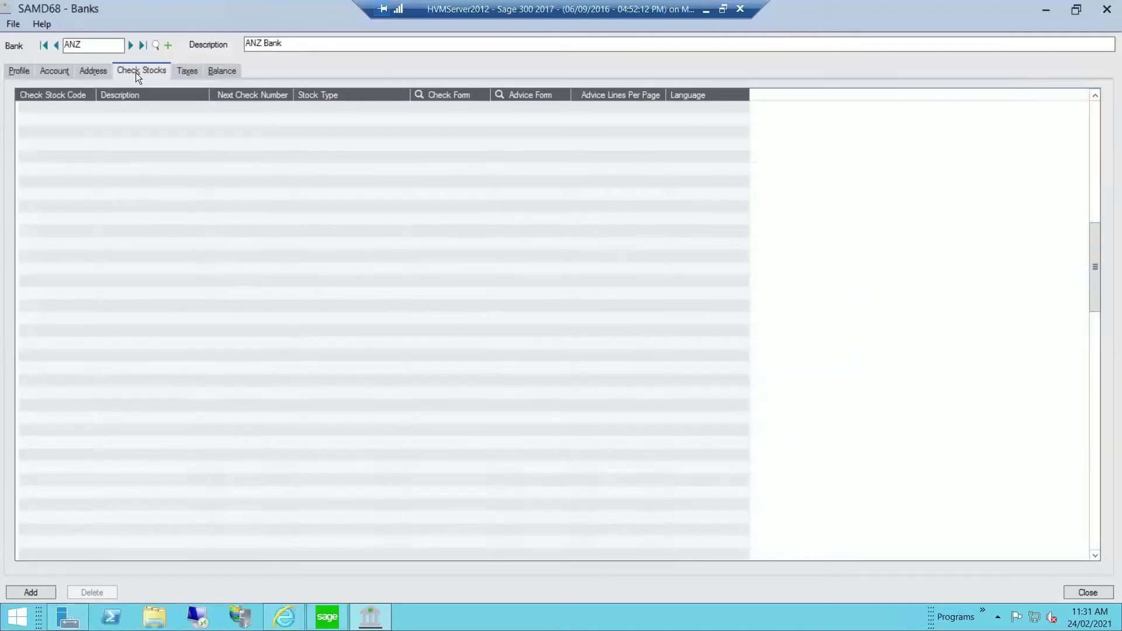
click(191, 69)
click(188, 96)
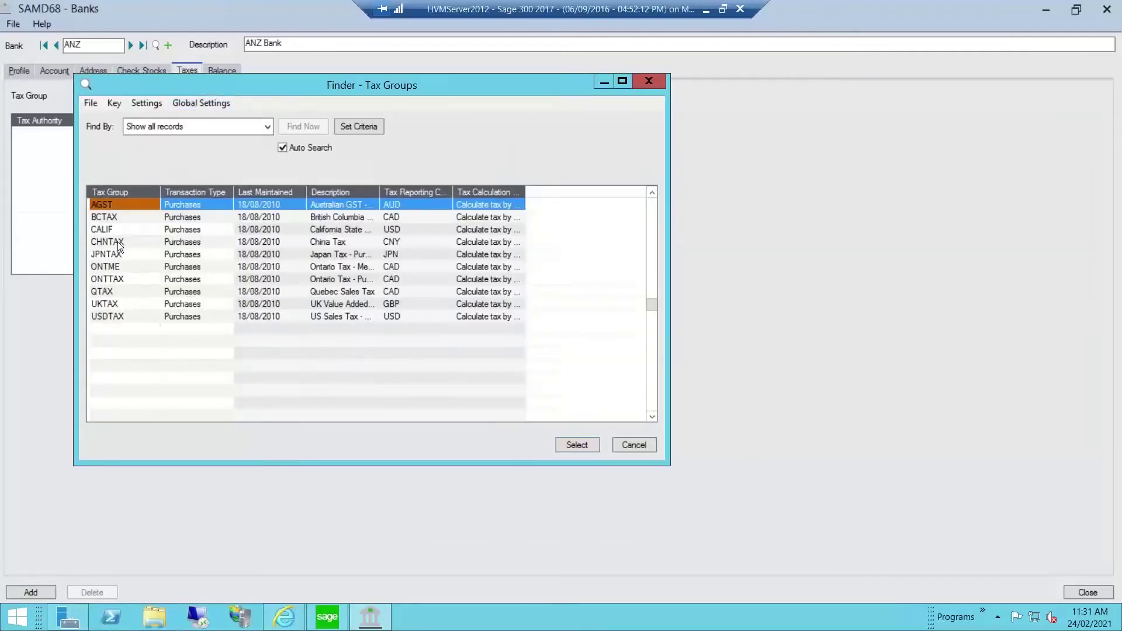
double_click(116, 278)
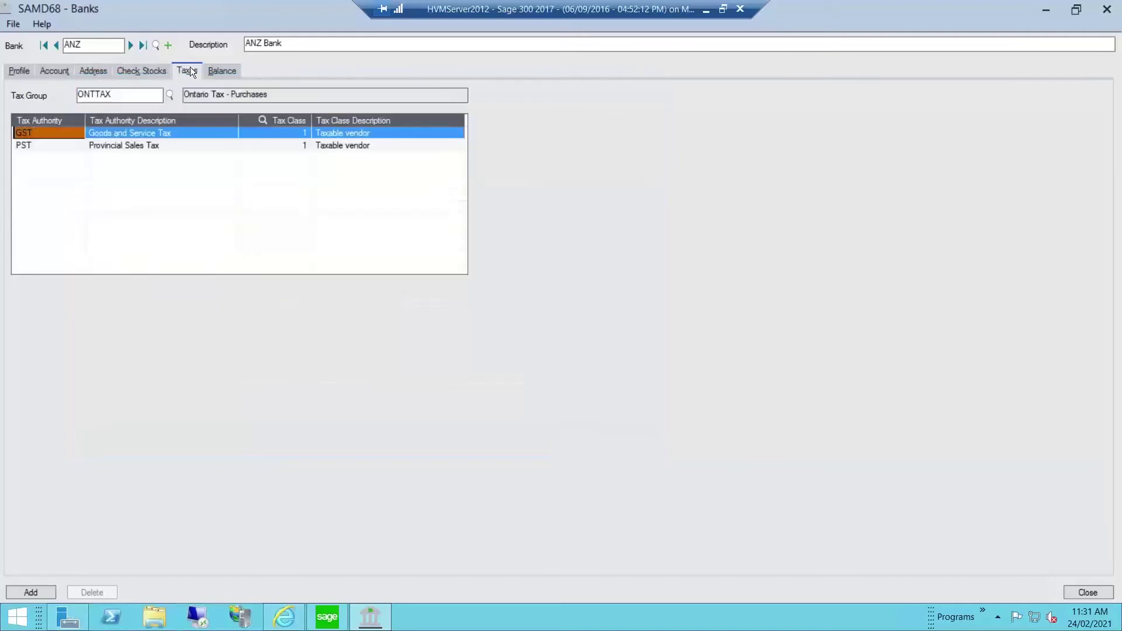
click(226, 70)
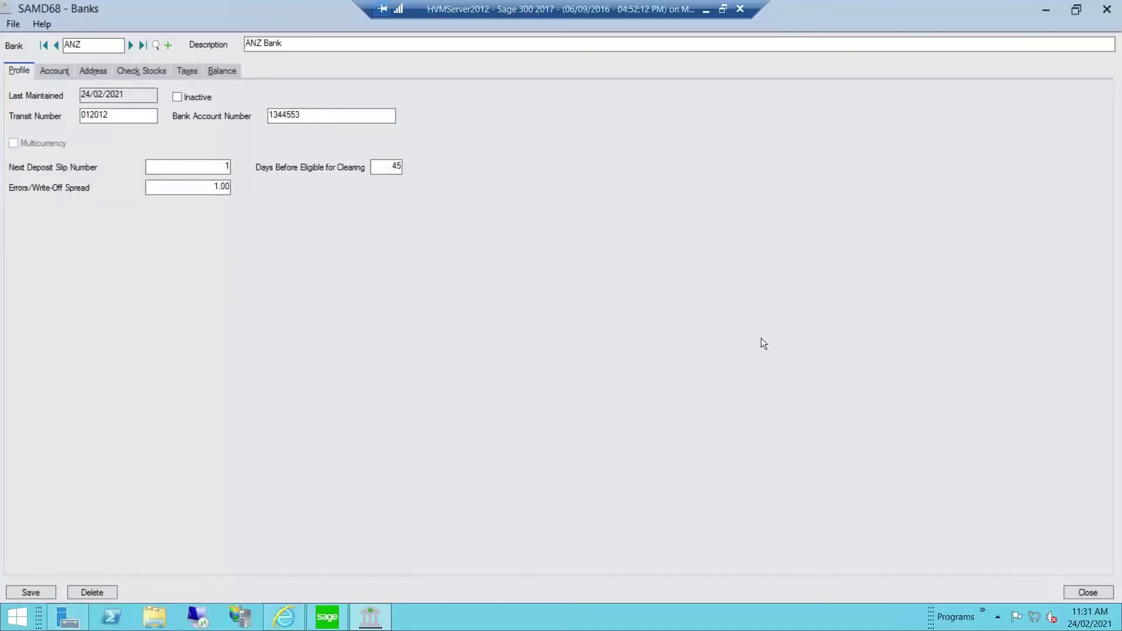
click(1078, 594)
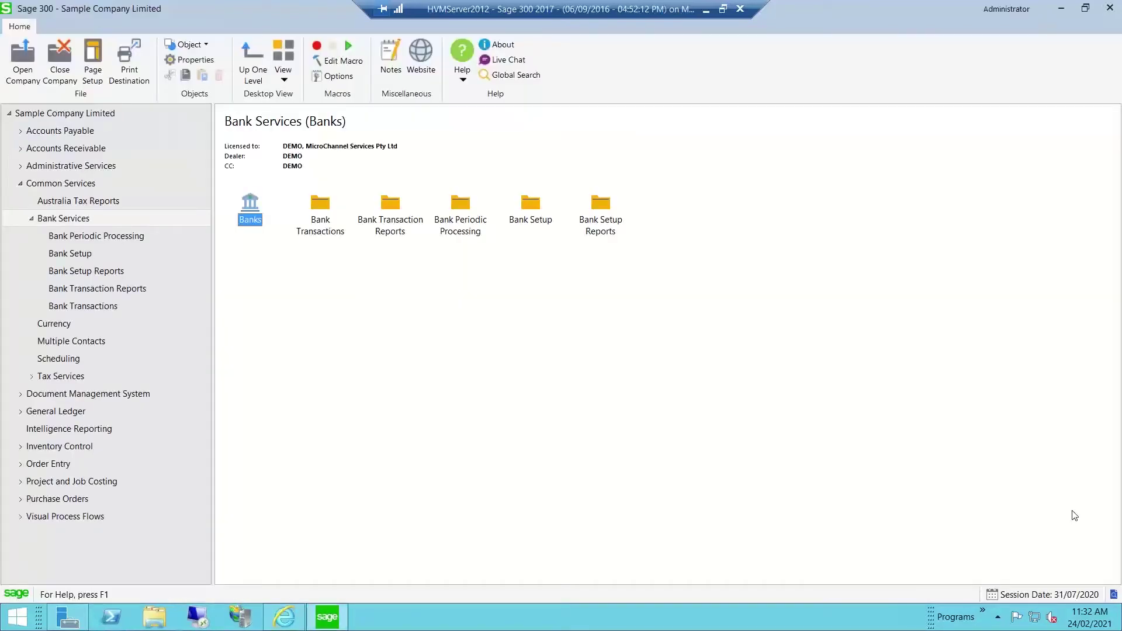
Open Reconcile Statements for FCBANK and enter Back Rec July as the reconciliation description
click(66, 309)
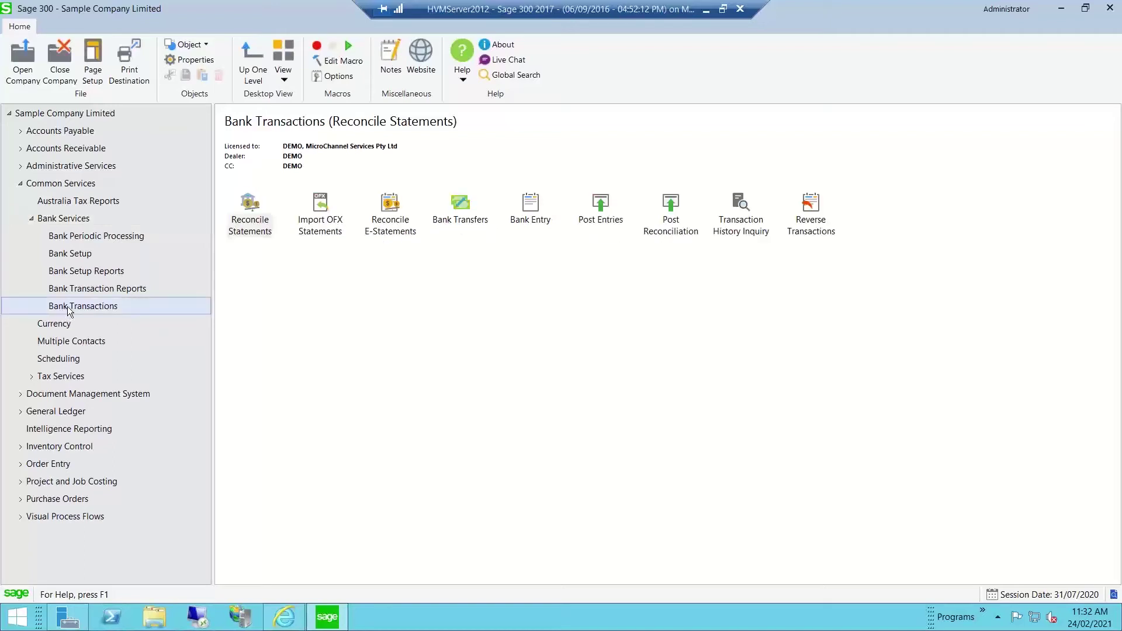
double_click(250, 205)
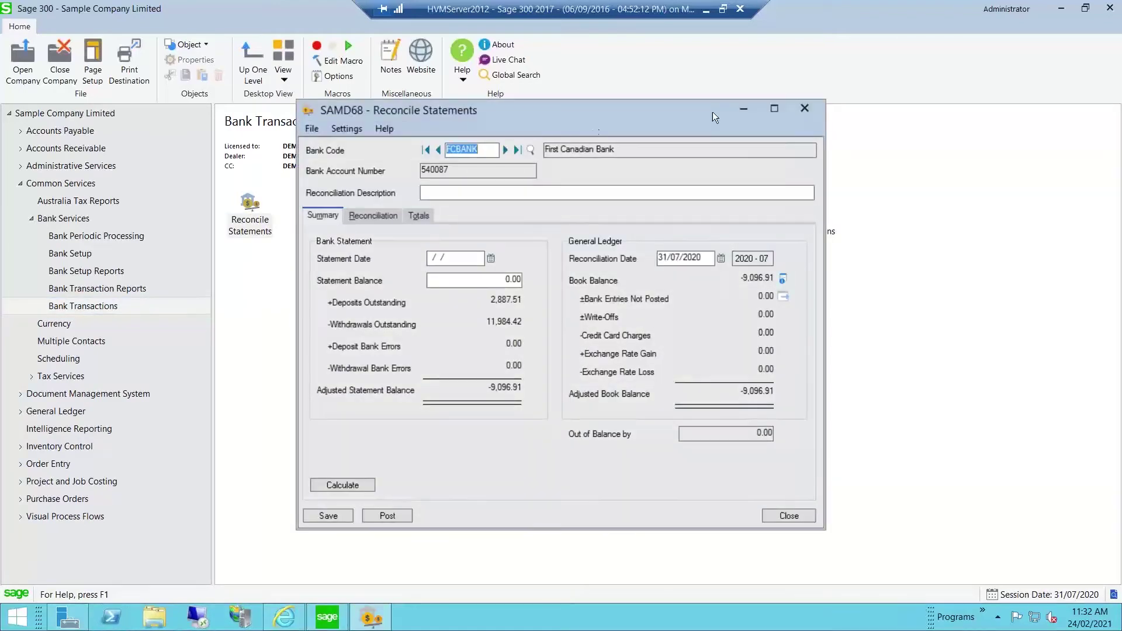
click(775, 110)
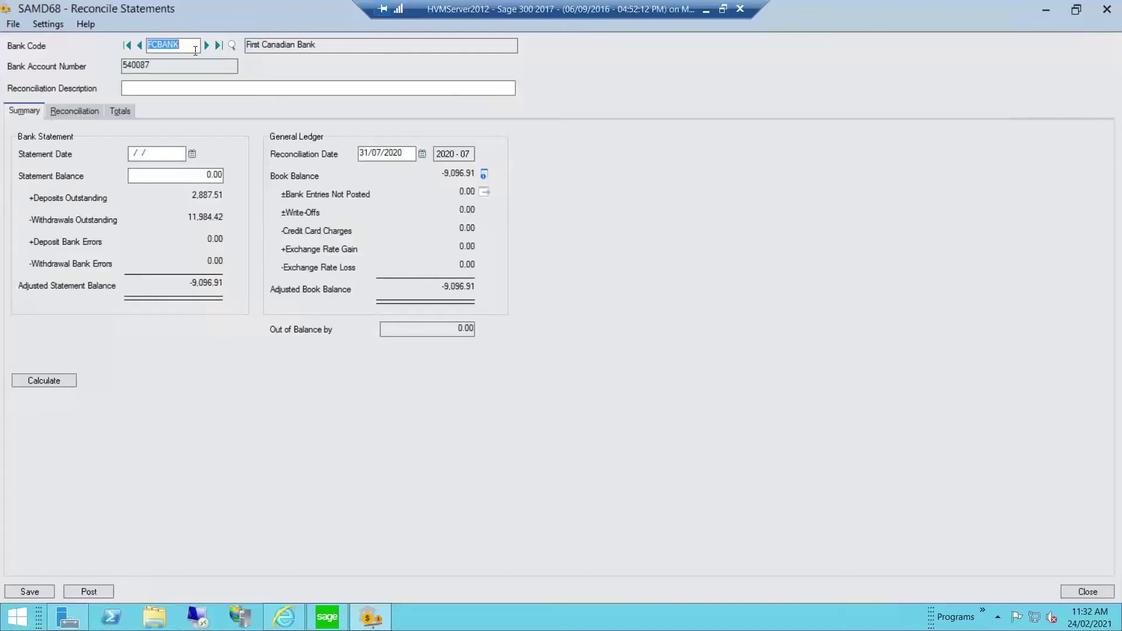
click(140, 88)
text(Back Rec July)
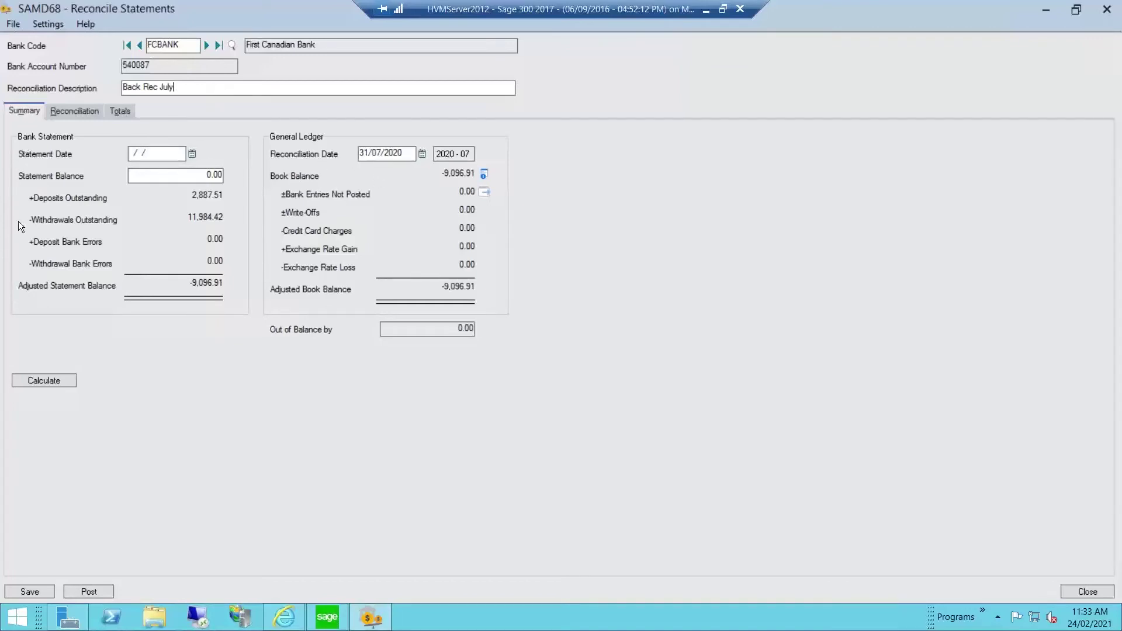
Set the statement date to 31/07/2020 and the statement balance to -9,096.91
click(191, 154)
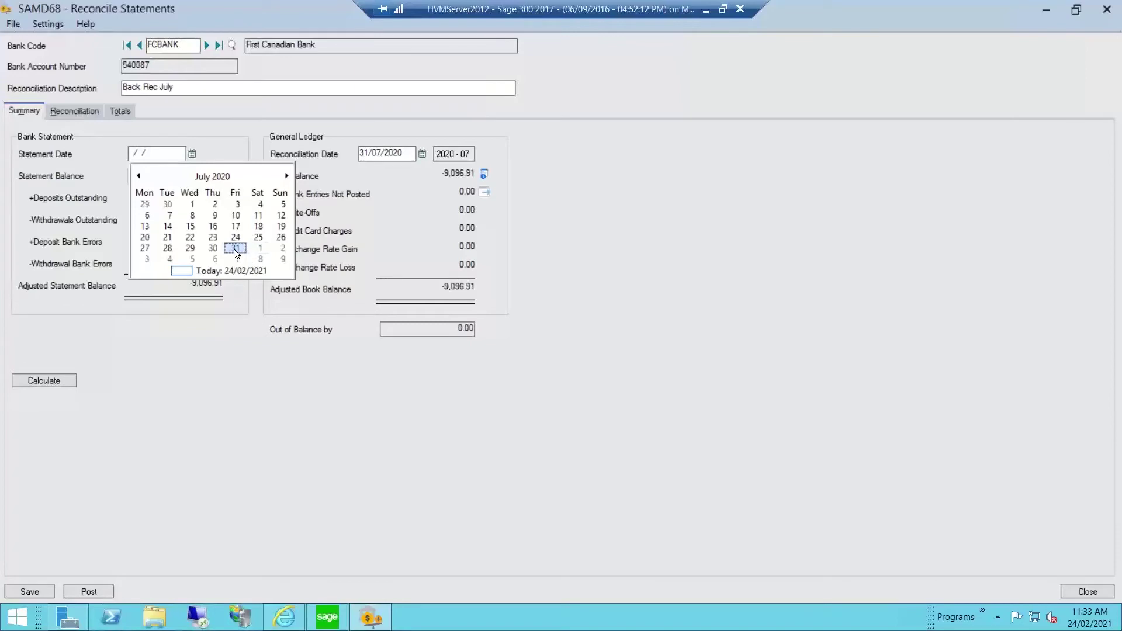
click(234, 249)
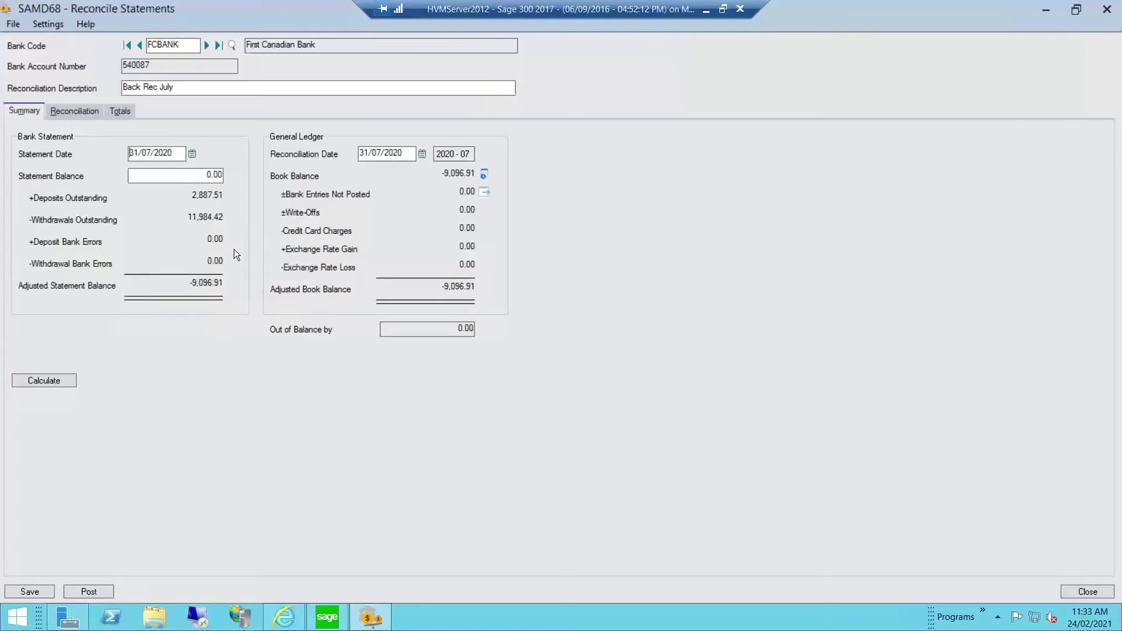
click(191, 170)
text(0)
text(-9096)
text(.91)
key(Tab)
Check the book balance breakdown as of 31/07/2020, then bring up FCBANK's reconciliation transaction list
click(484, 176)
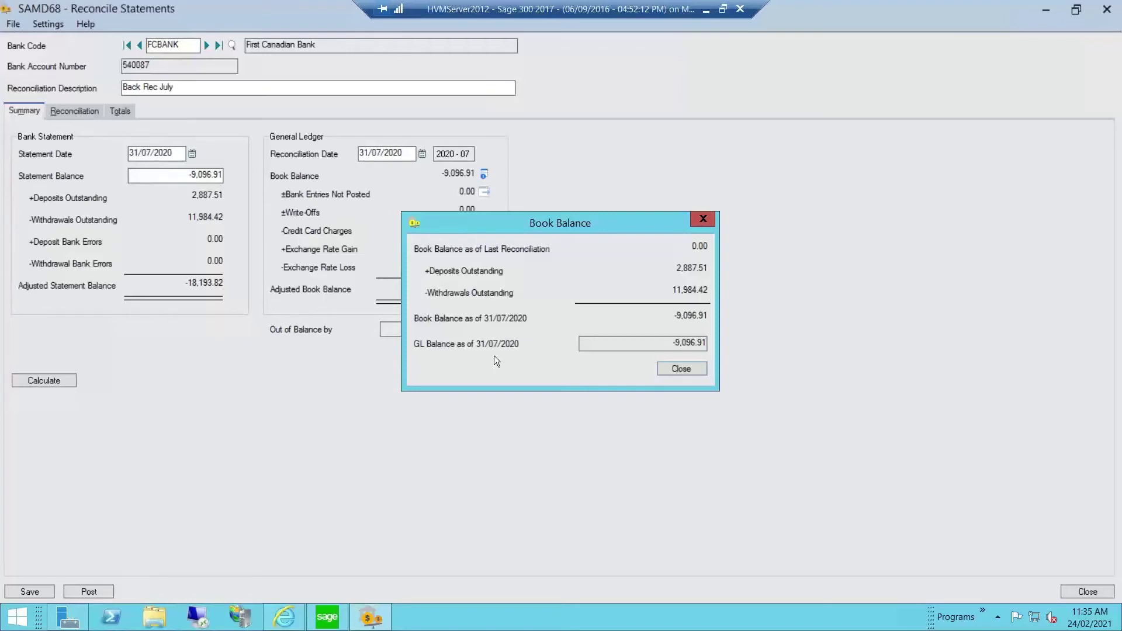
click(692, 370)
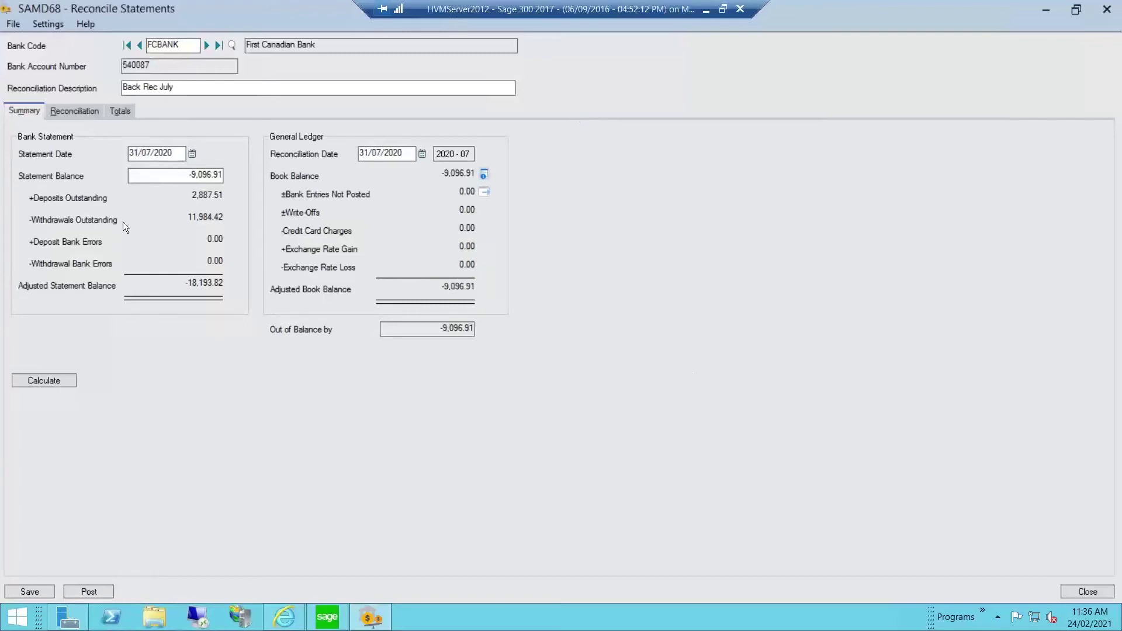
click(72, 112)
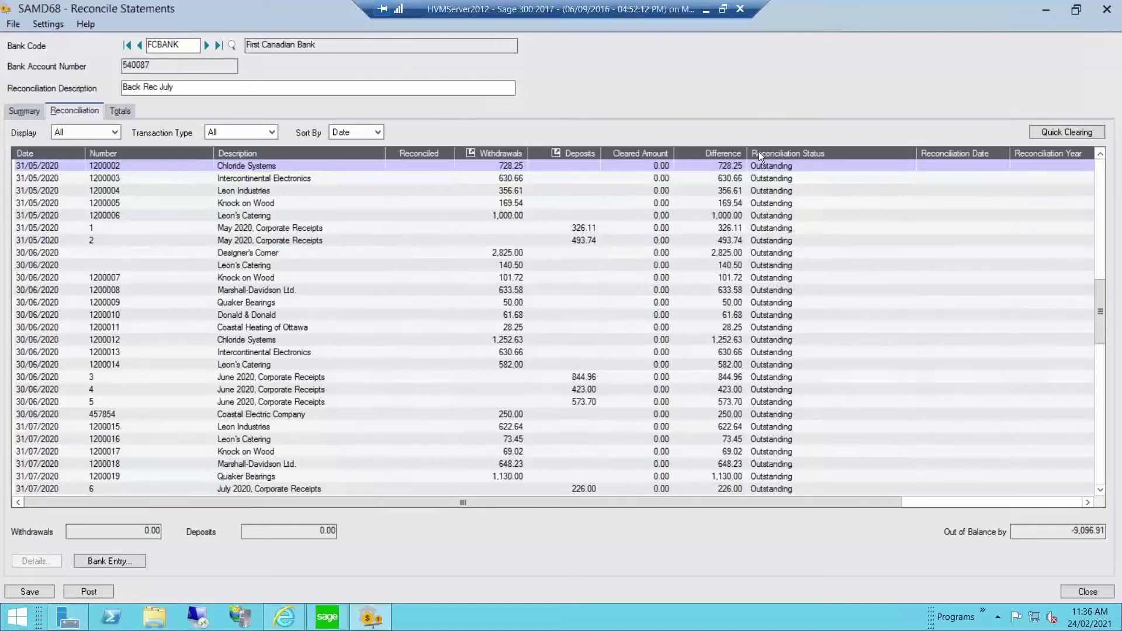
Restore the Reconcile Statements window to a floating size and enlarge it to fit more transaction rows and columns
double_click(814, 9)
drag(288, 468, 2, 465)
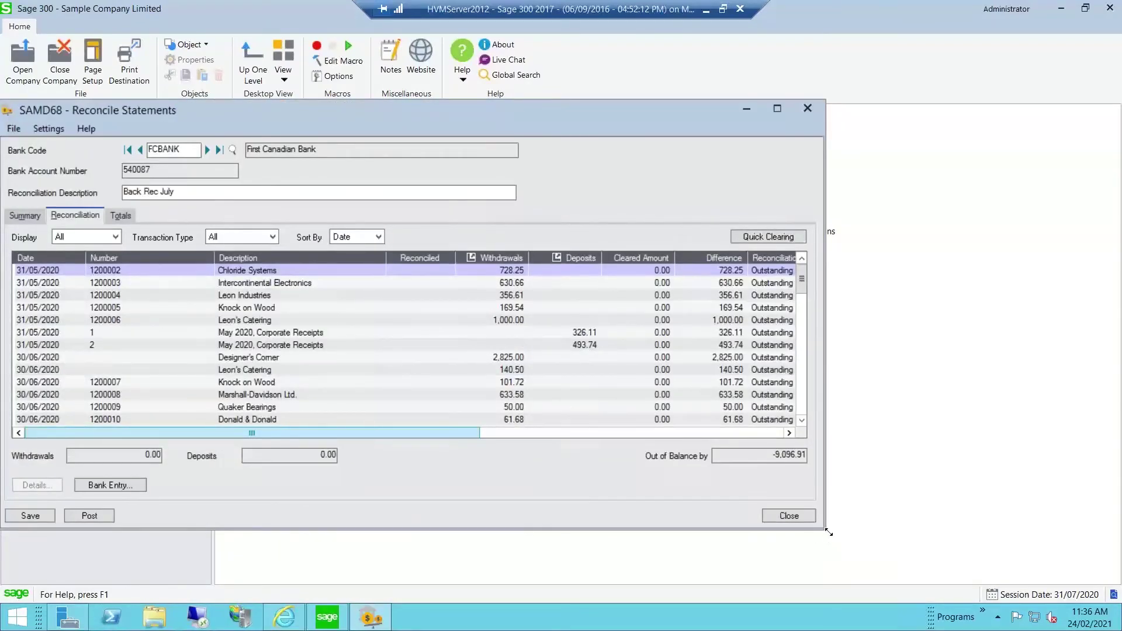
drag(828, 533, 910, 568)
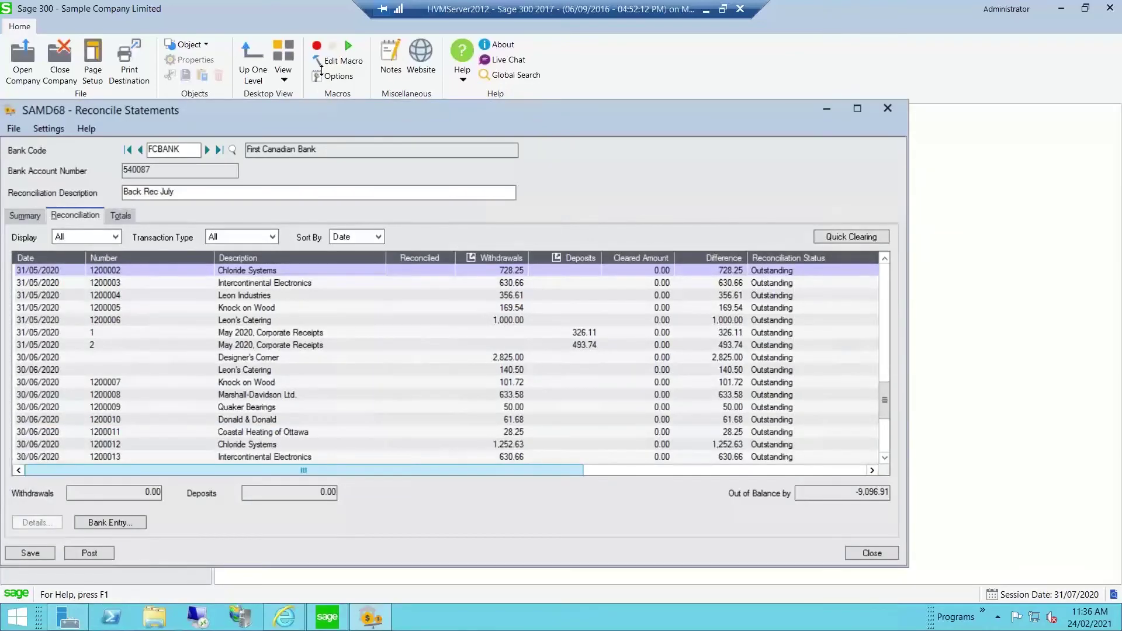
drag(322, 70, 323, 39)
drag(382, 473, 440, 467)
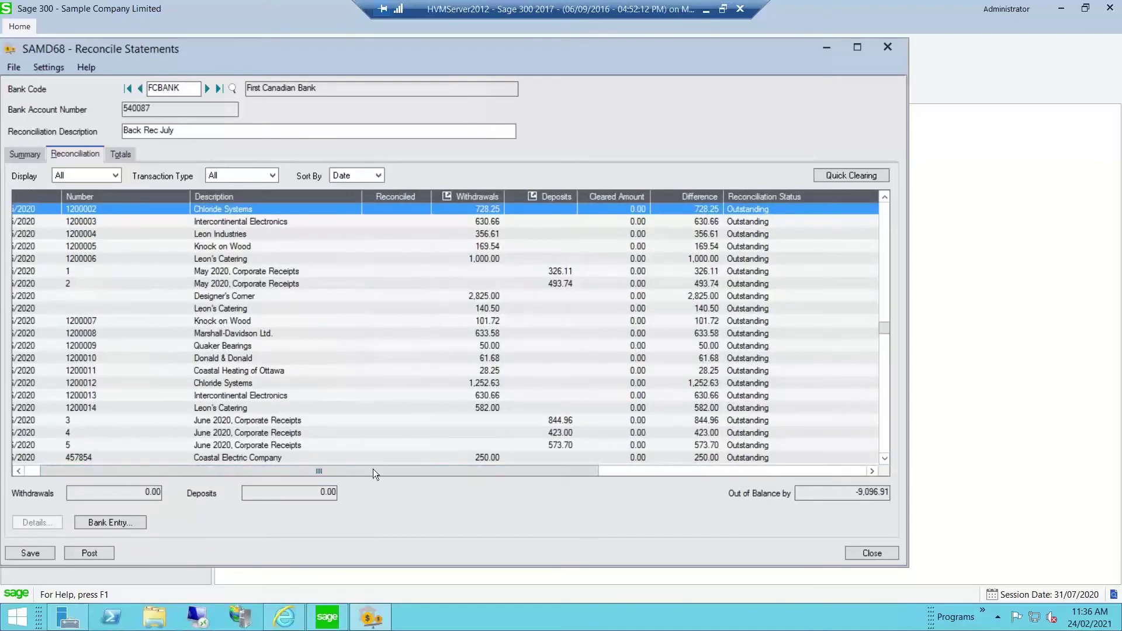
drag(373, 469, 349, 478)
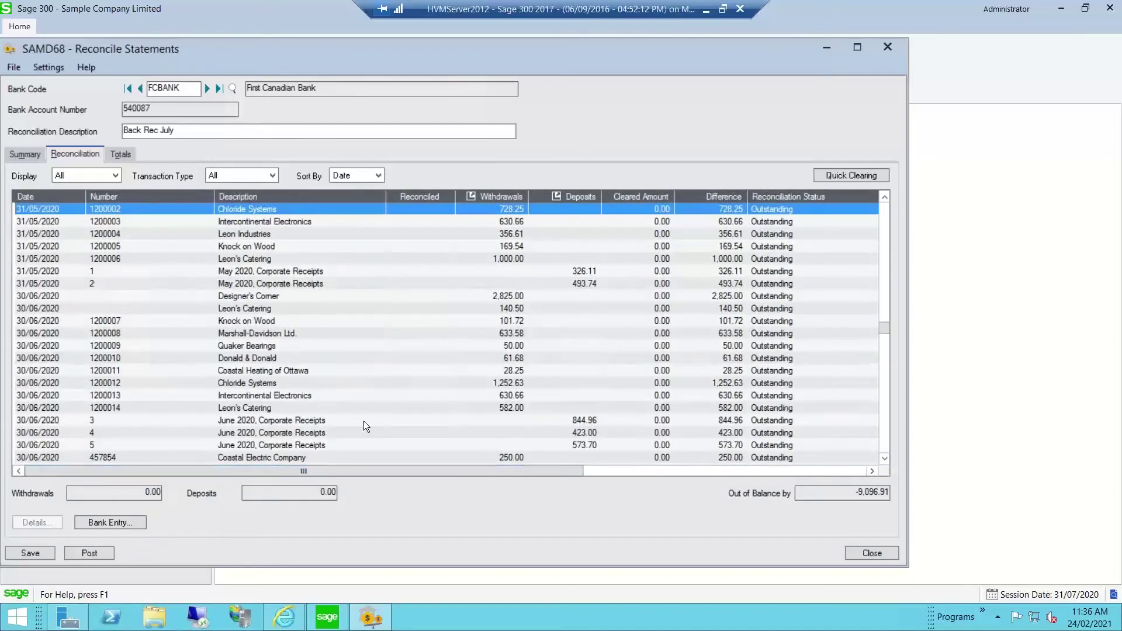
click(650, 577)
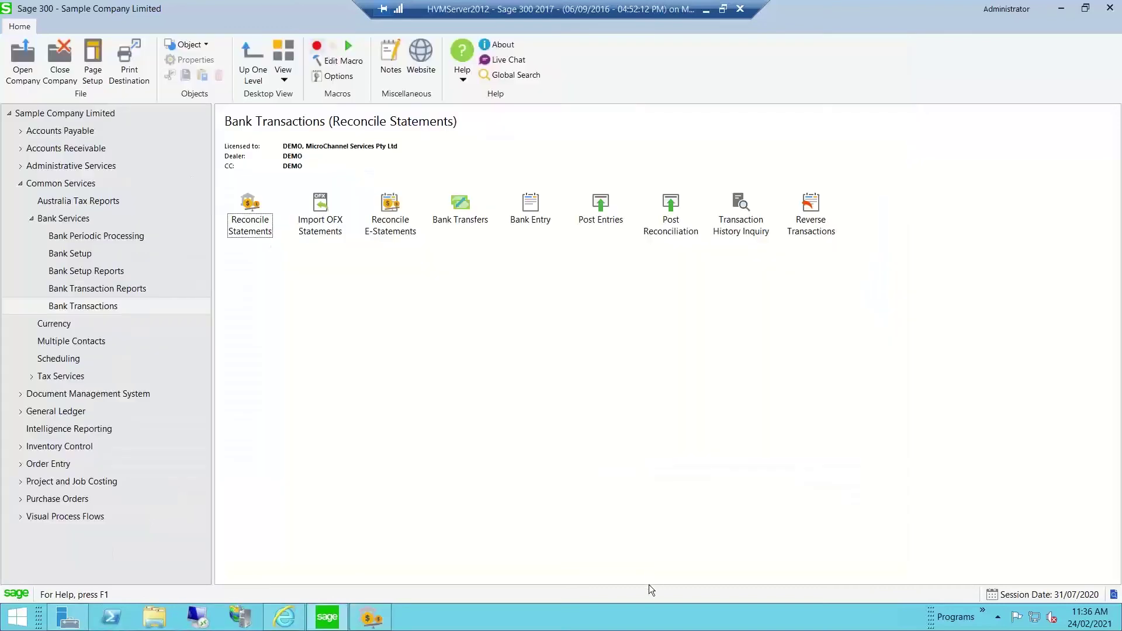
click(370, 616)
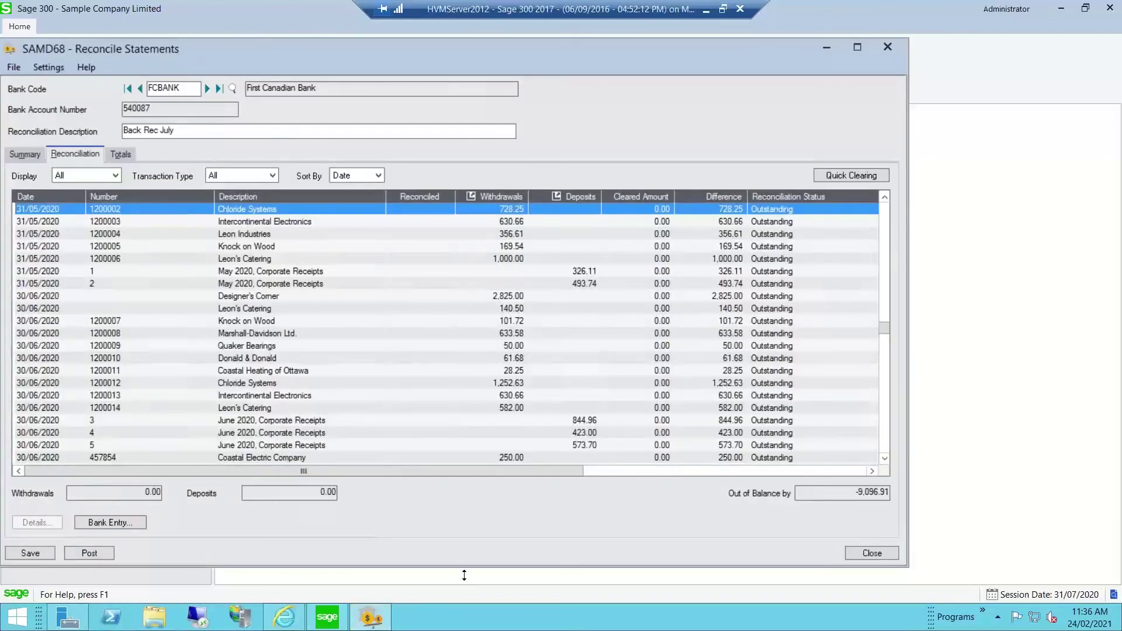
drag(464, 575, 464, 602)
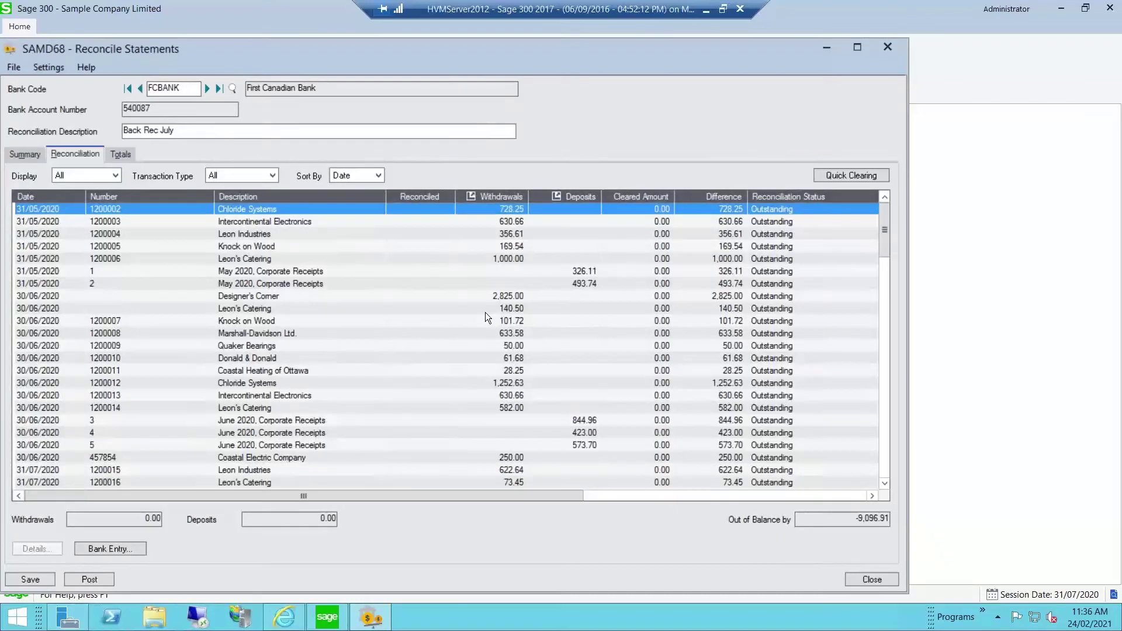
Mark the 31/05/2020 Chloride Systems and Intercontinental Electronics withdrawals as reconciled, and toggle the Leon Industries mark on and off
double_click(419, 209)
double_click(420, 222)
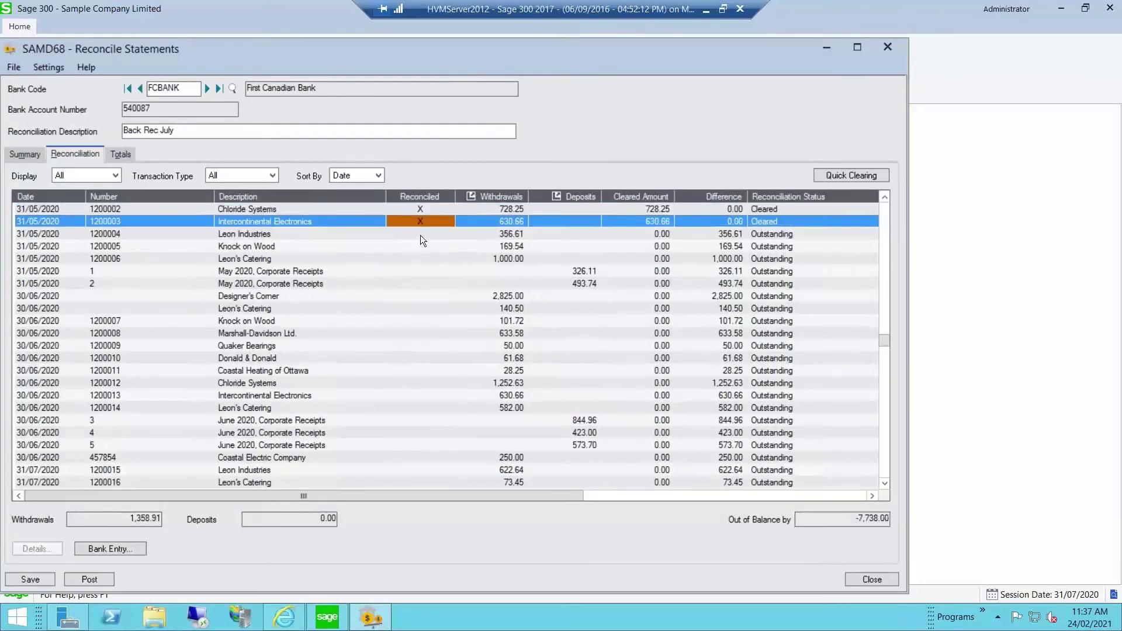
double_click(420, 233)
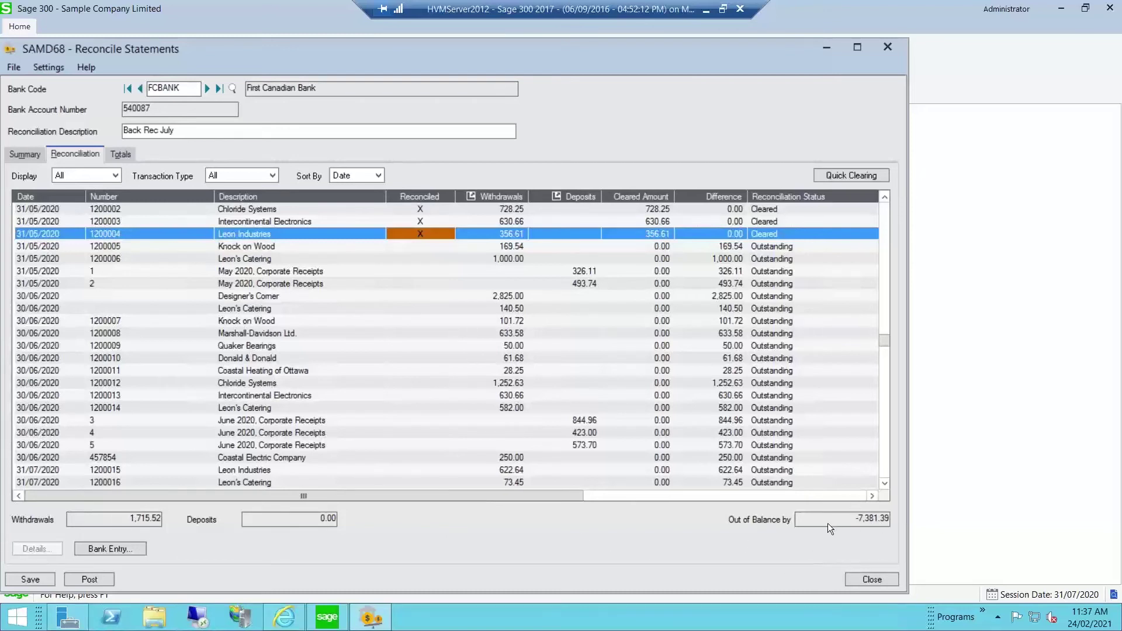
double_click(415, 236)
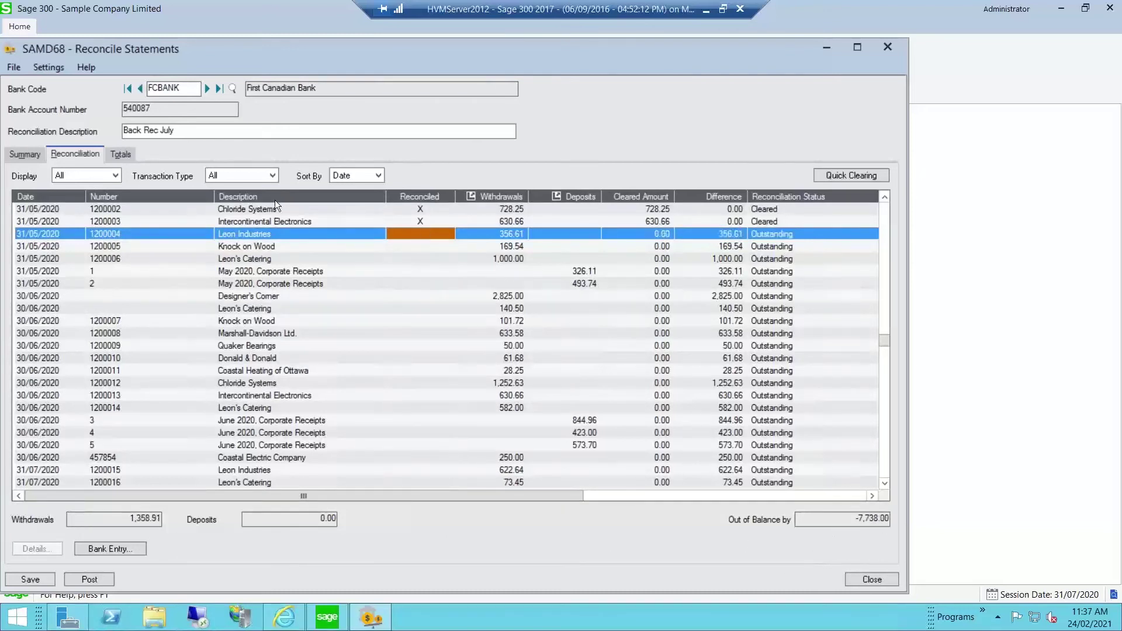
Filter the transaction list to Reconciled entries only, then show All entries again
click(88, 174)
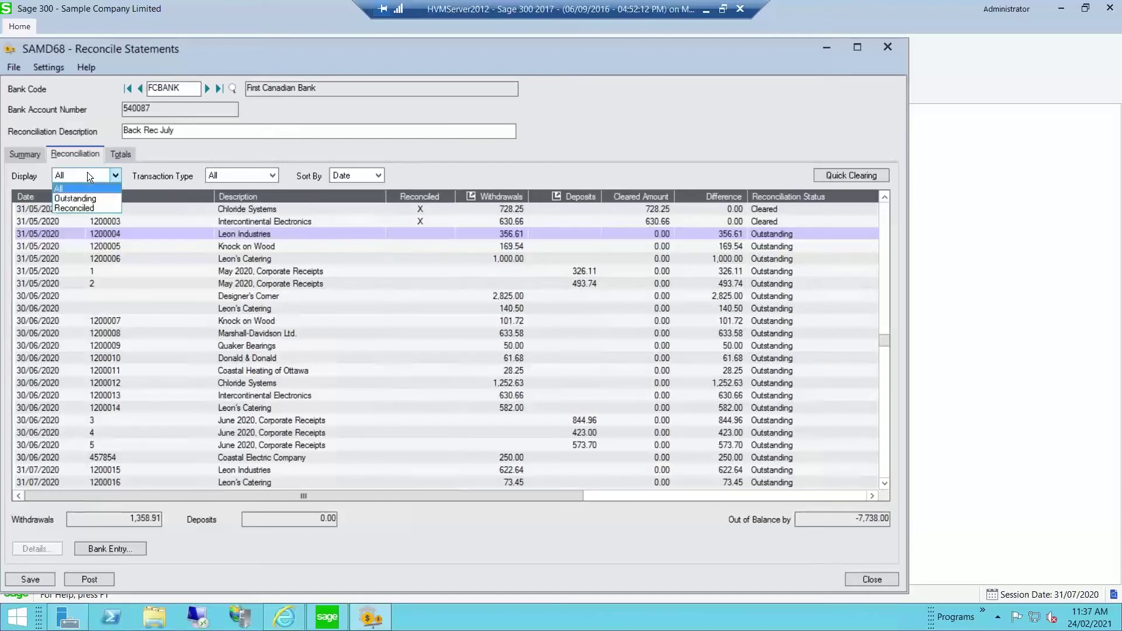
click(78, 208)
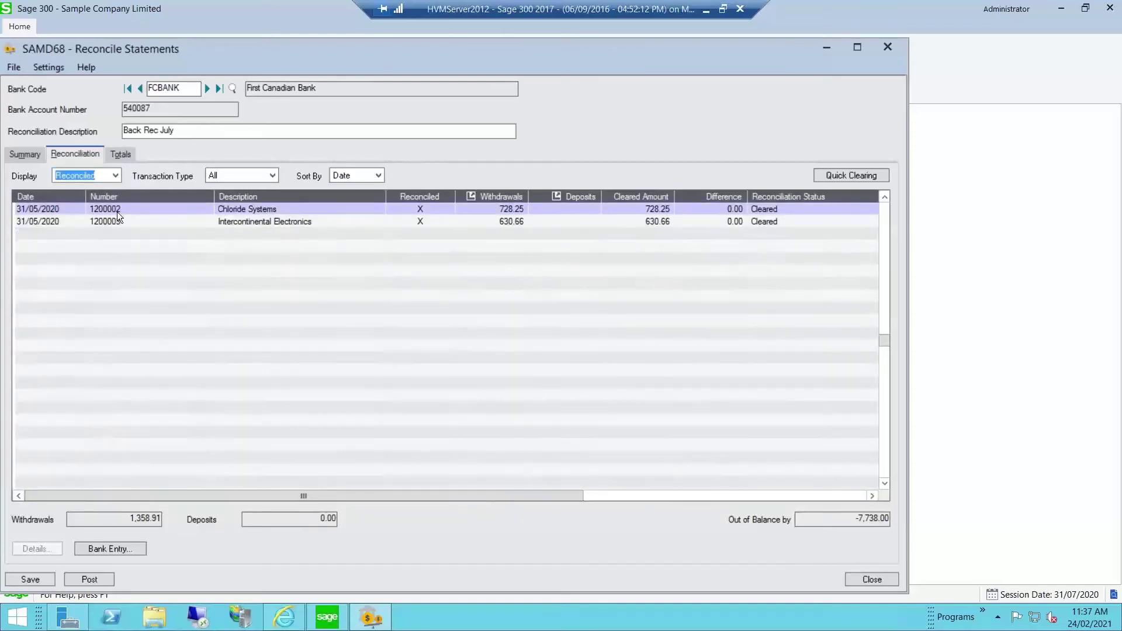
click(116, 175)
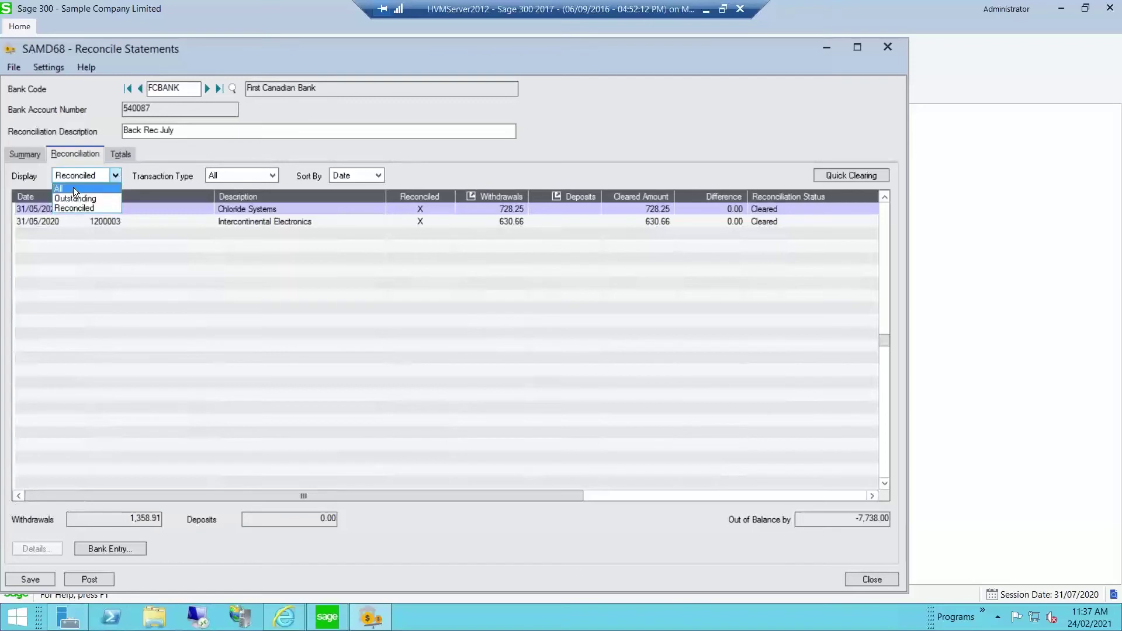
click(73, 188)
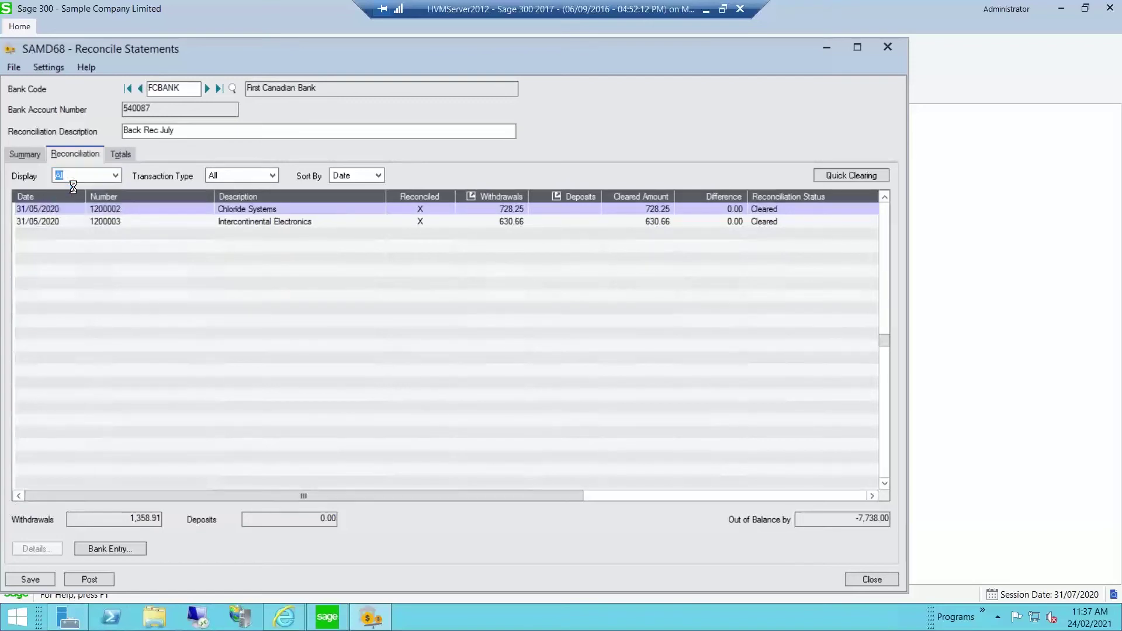
Clear the reconciled marks from the 31/05/2020 Chloride Systems and Intercontinental Electronics withdrawals
double_click(423, 211)
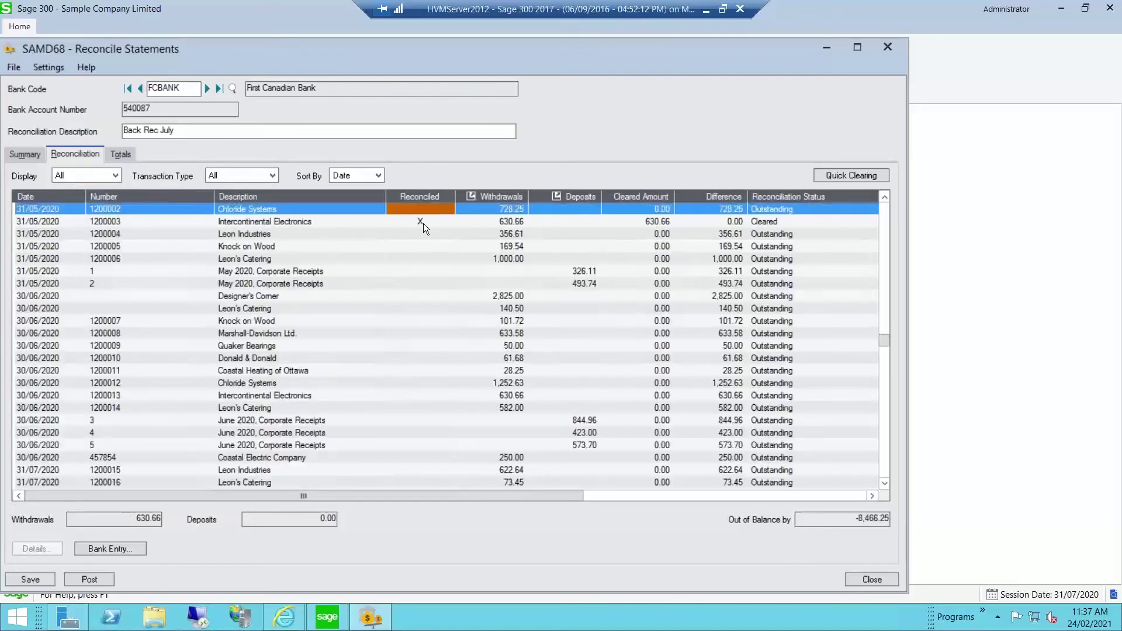
double_click(423, 223)
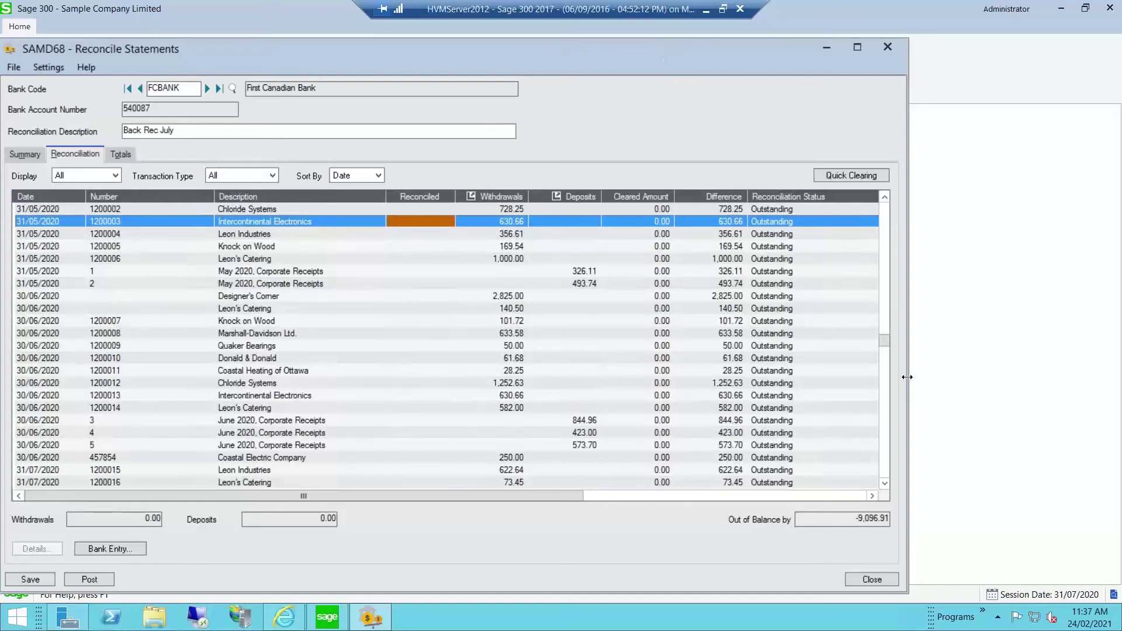
Maximize the reconciliation window and set the 31/05/2020 Chloride Systems withdrawal's reconciliation status to Cleared with write-off
double_click(726, 56)
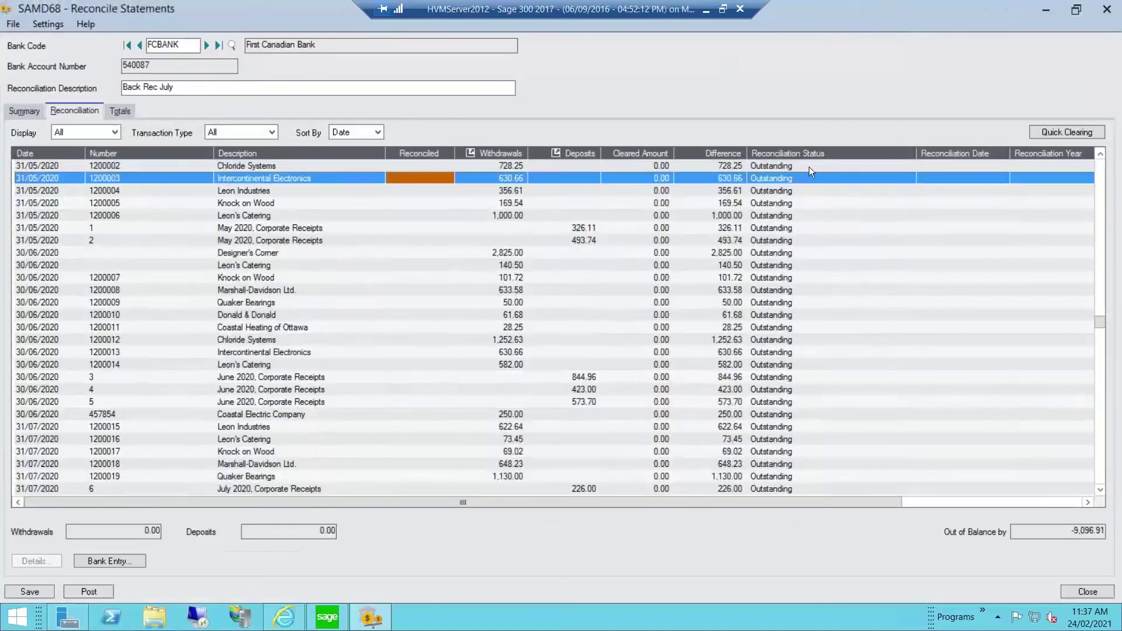
click(809, 167)
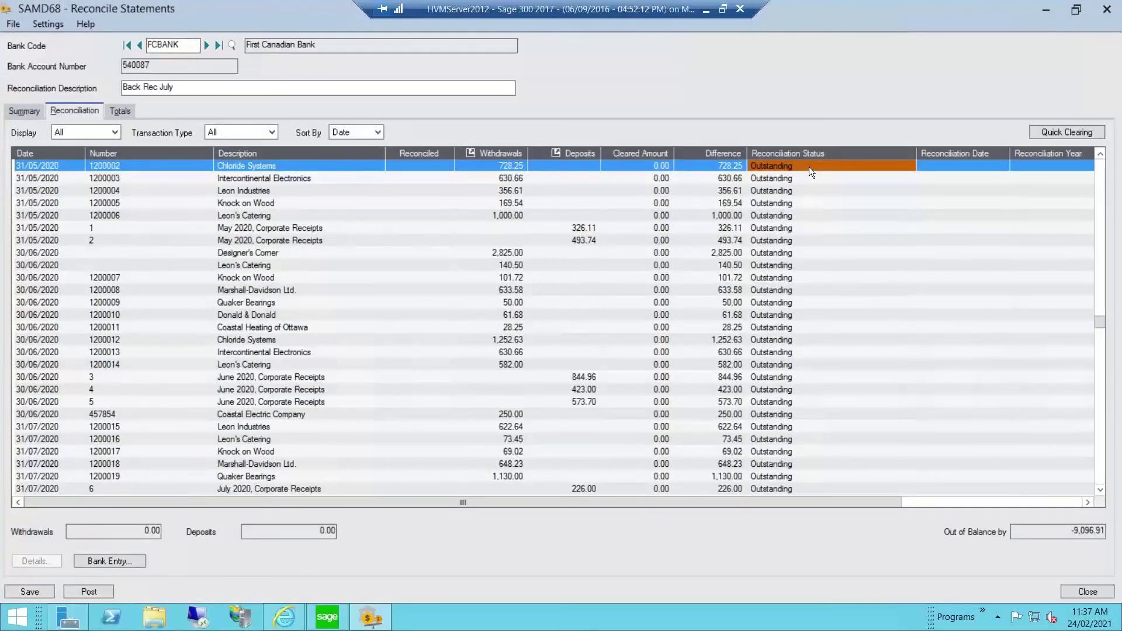
click(809, 167)
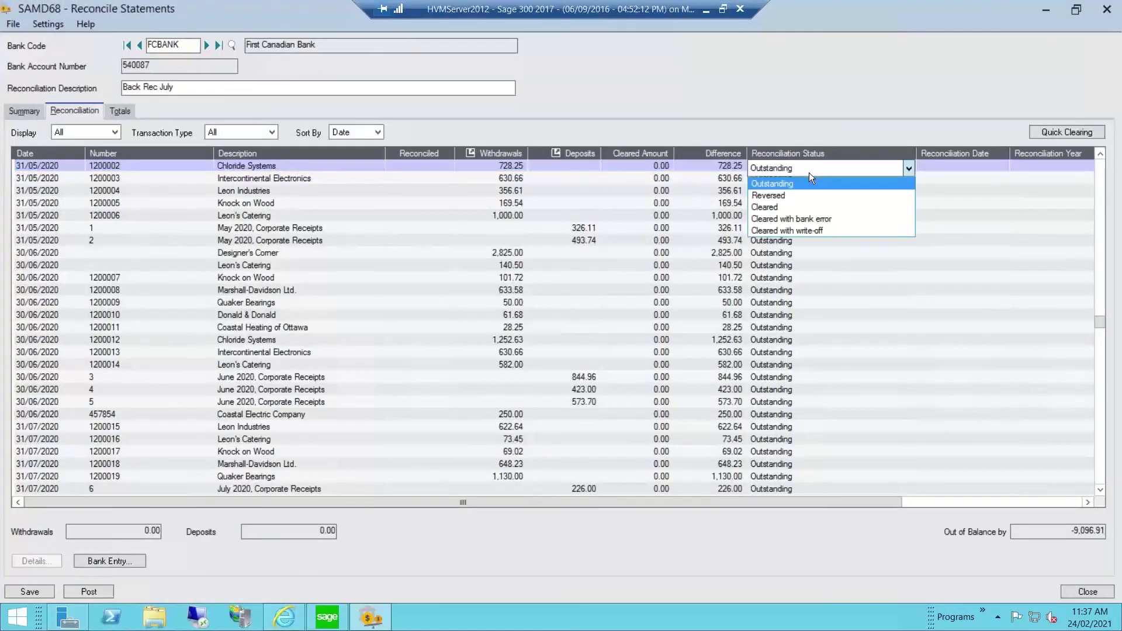
click(790, 233)
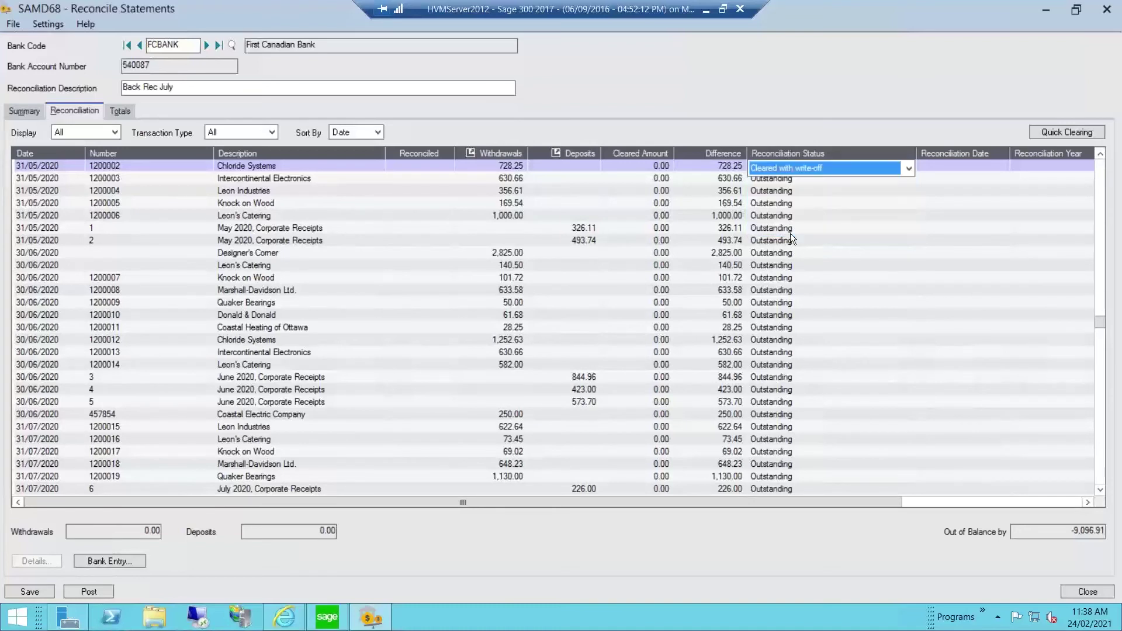
Set the cleared amount of the 31/05/2020 Chloride Systems withdrawal to 728
click(682, 164)
click(640, 167)
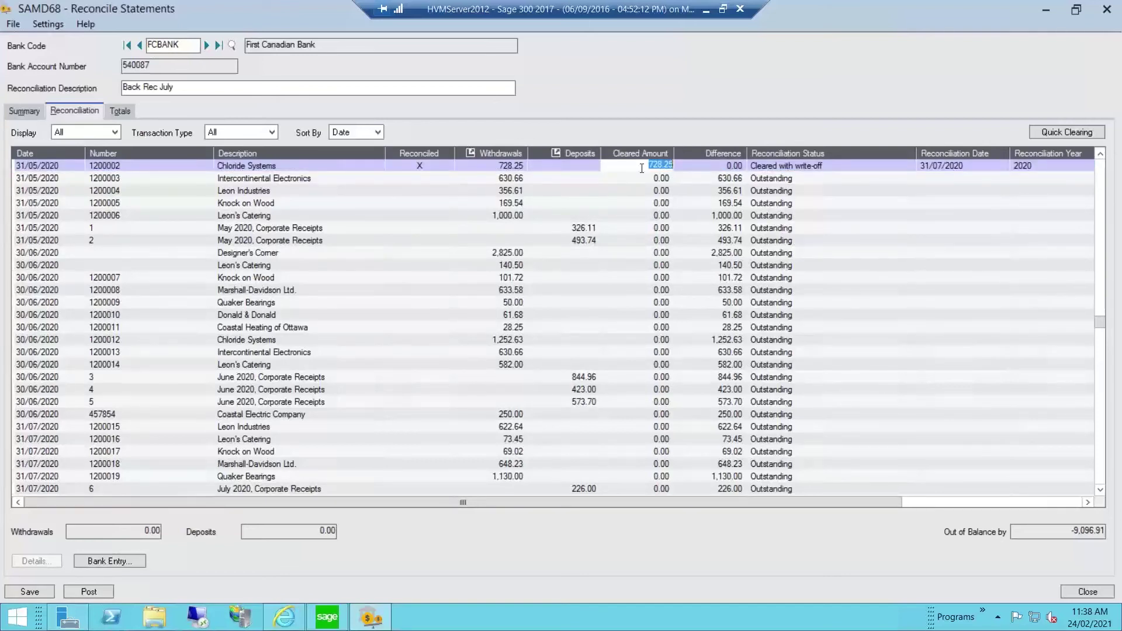
text(728)
key(Tab)
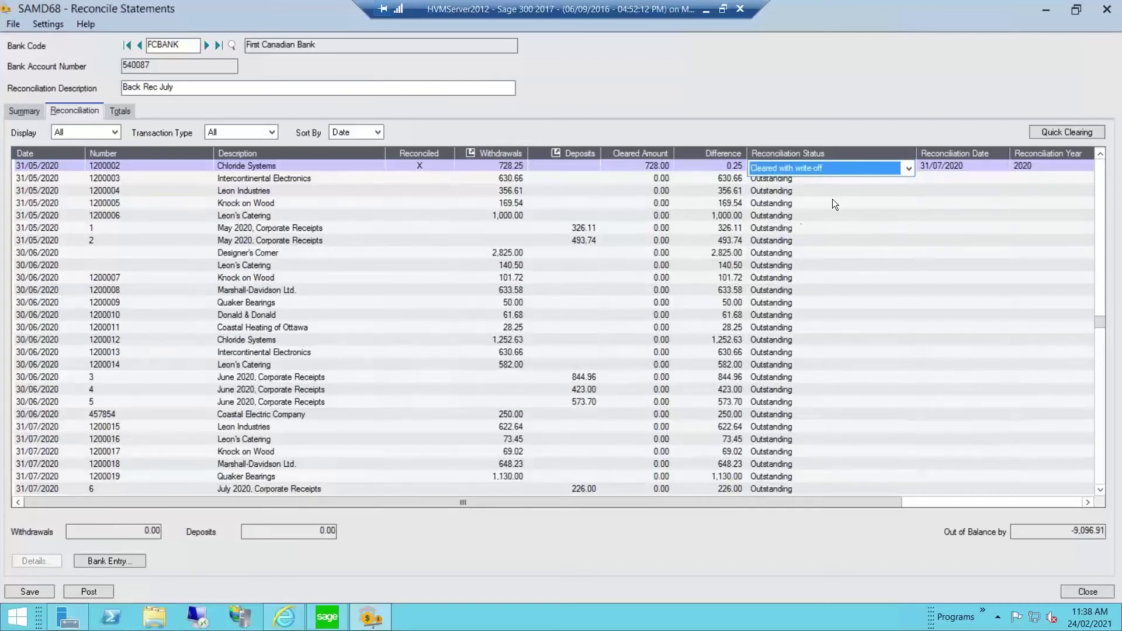
Set the Chloride Systems withdrawal's reconciliation status back to Outstanding, discarding its write-off clearing
click(791, 169)
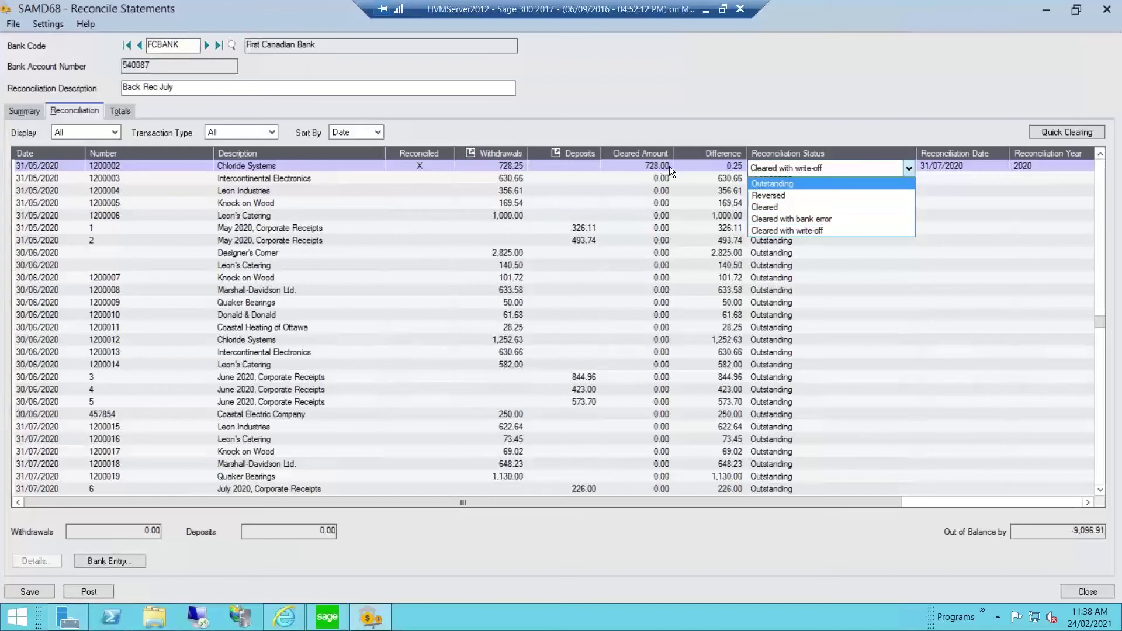
click(419, 167)
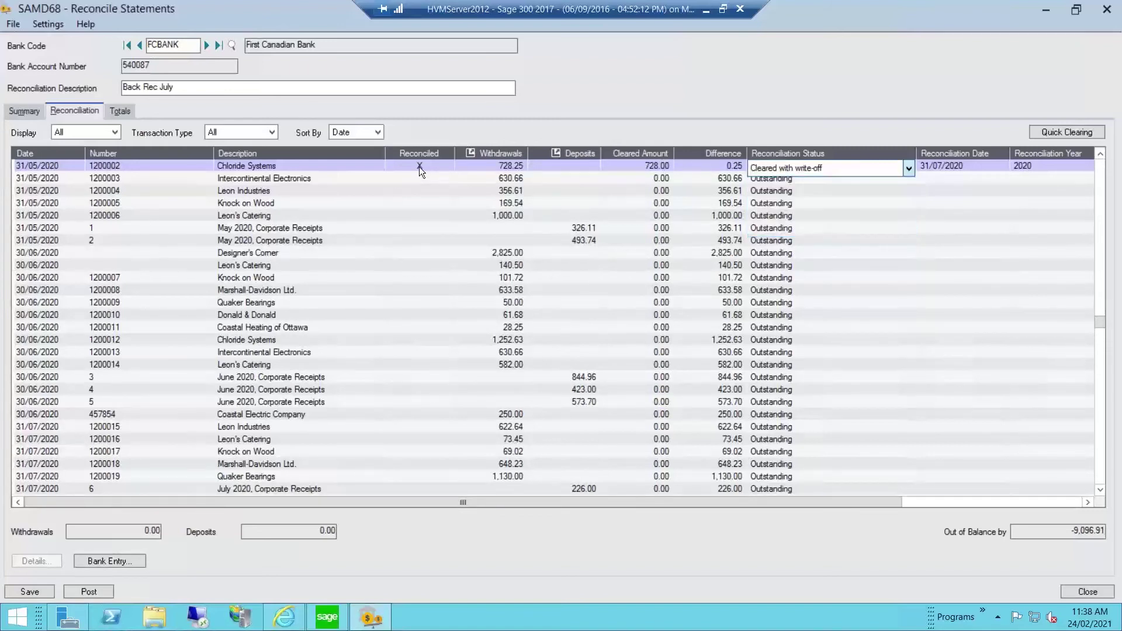
double_click(800, 164)
click(783, 169)
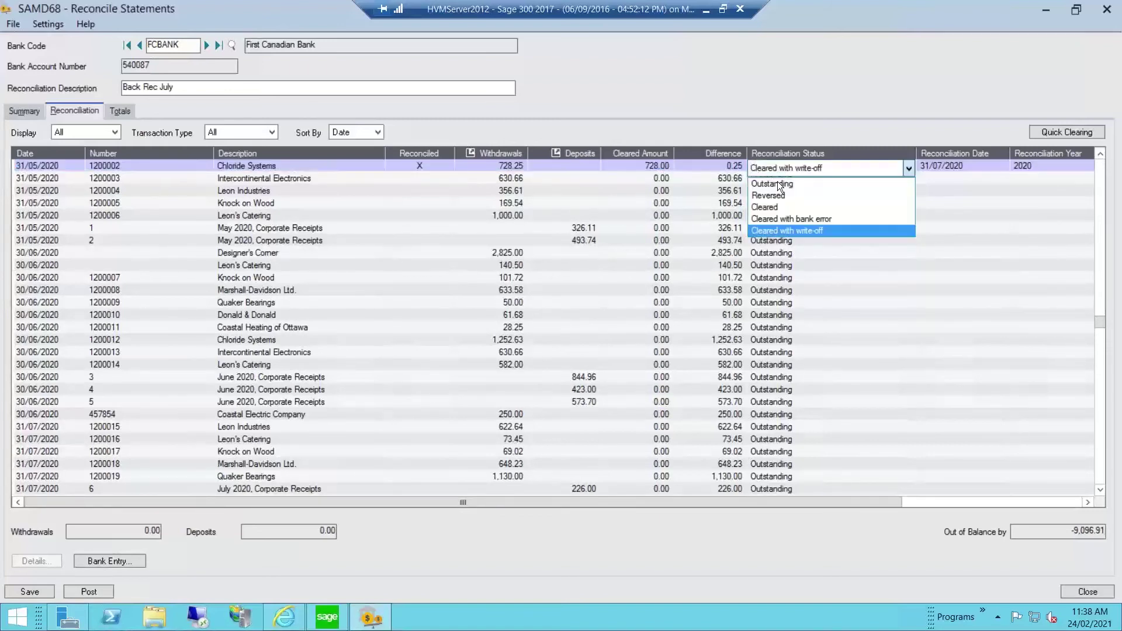
click(773, 192)
click(778, 173)
click(778, 173)
click(778, 180)
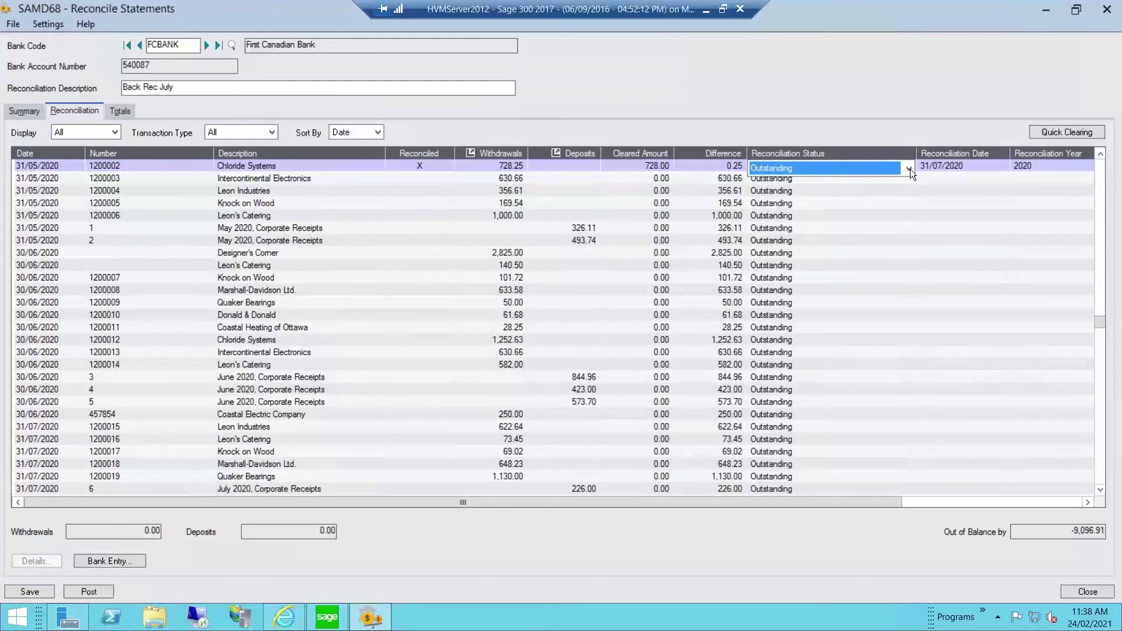
click(889, 215)
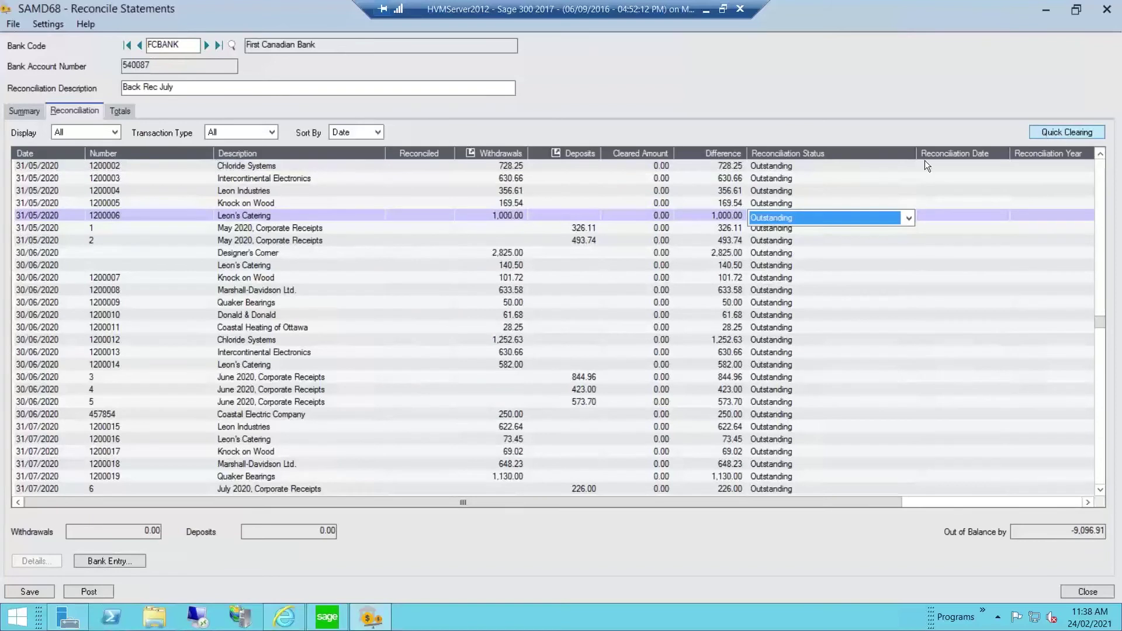
Quick-clear all withdrawals from transaction number 0 to 1200019 as Cleared
click(859, 167)
click(1054, 130)
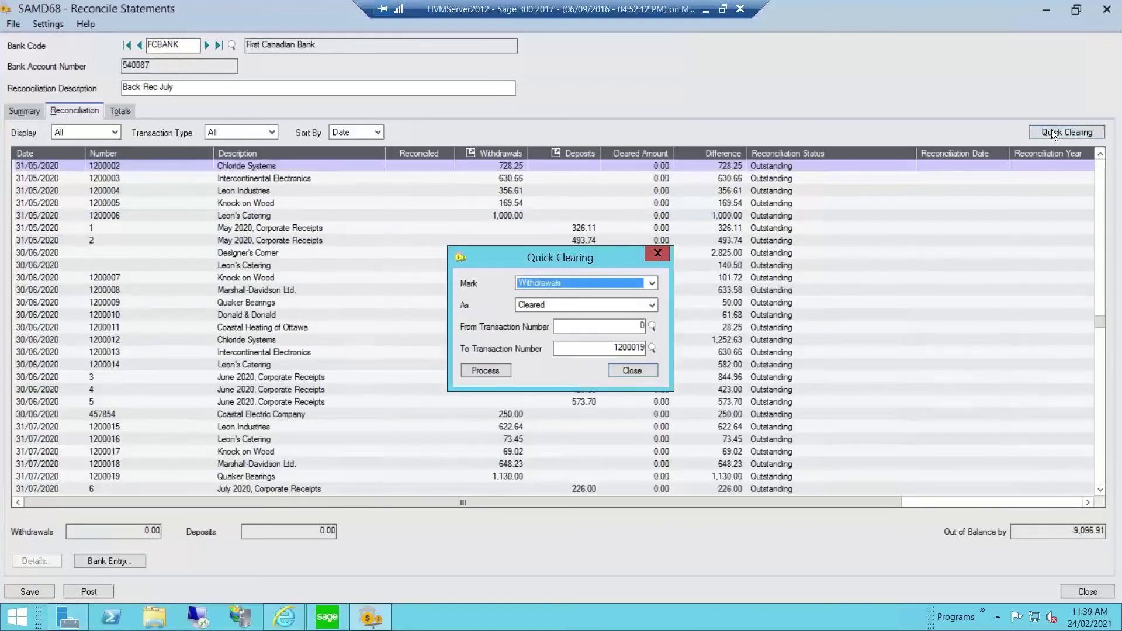
drag(556, 252, 549, 190)
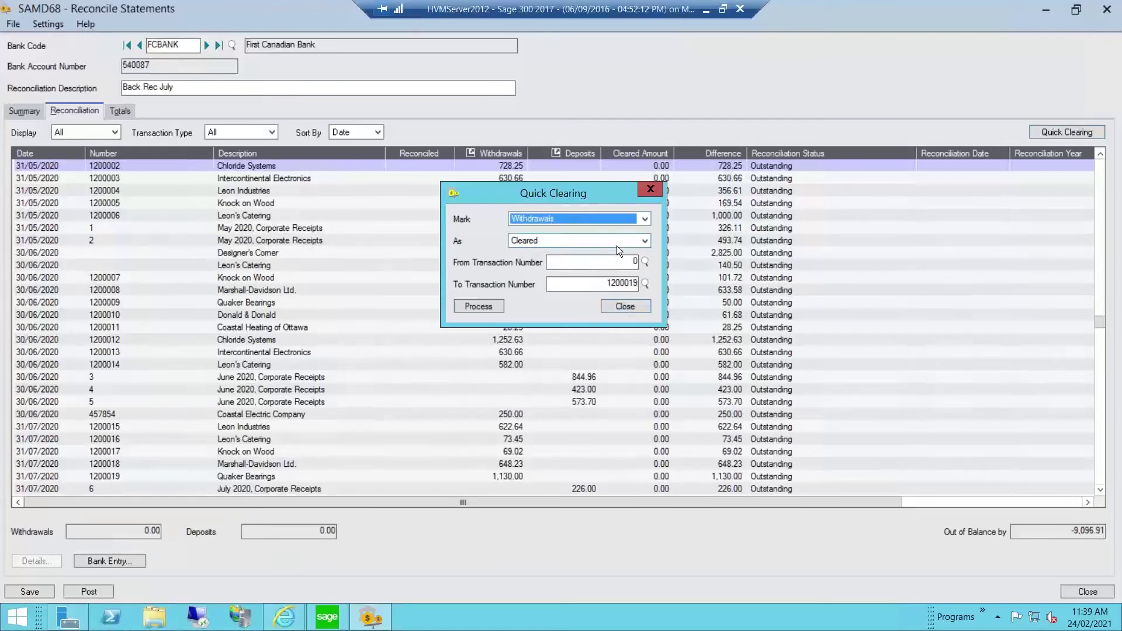
click(541, 241)
click(533, 257)
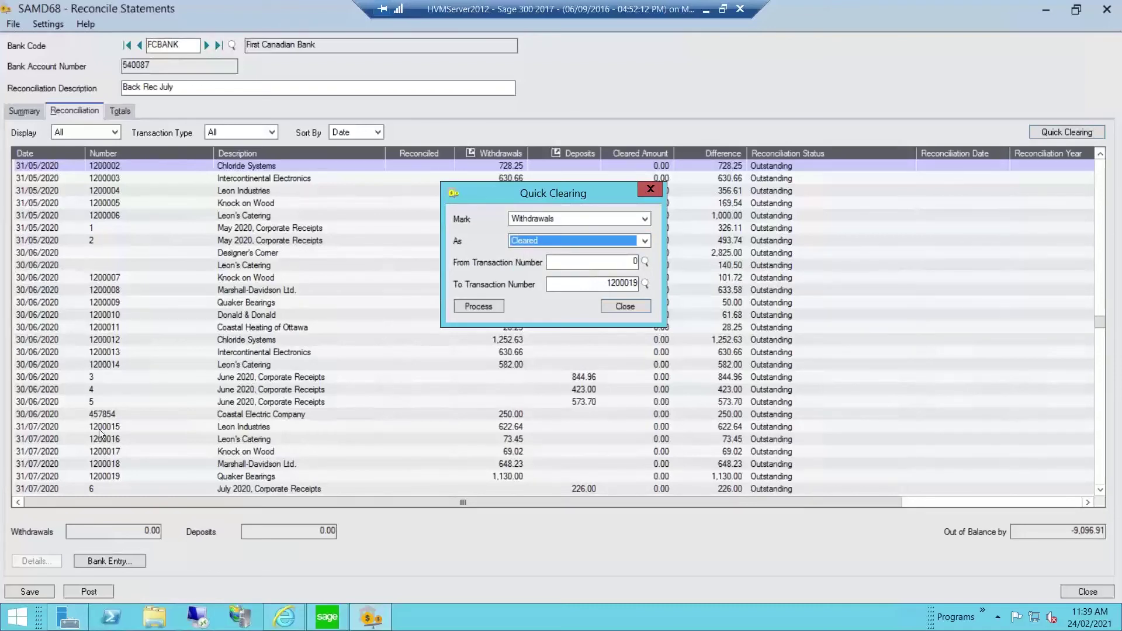
click(645, 284)
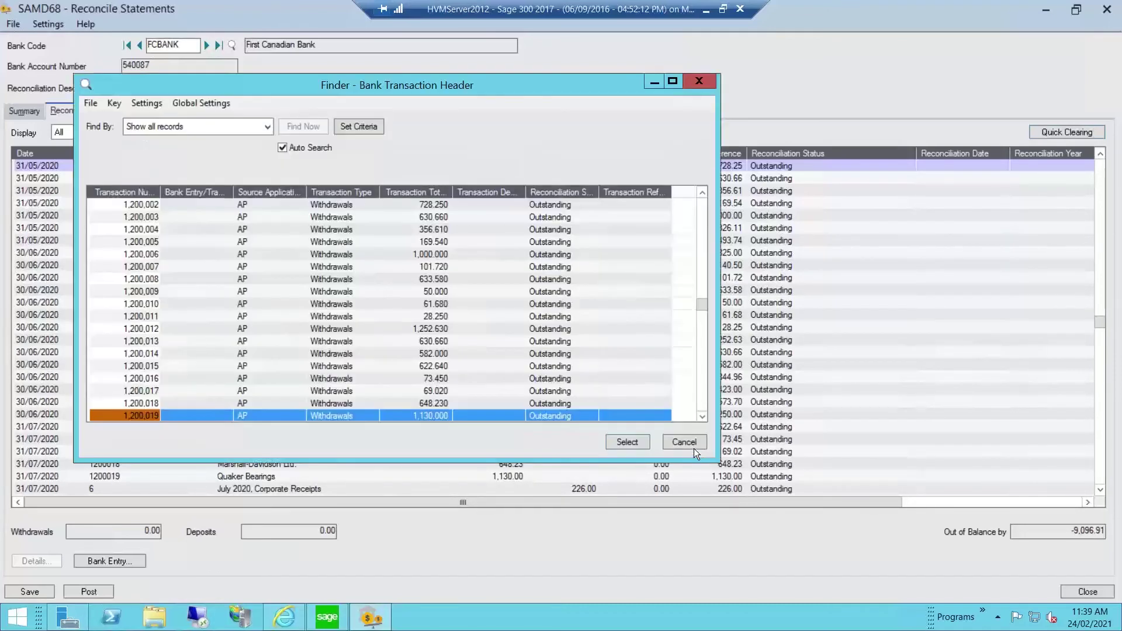
click(693, 441)
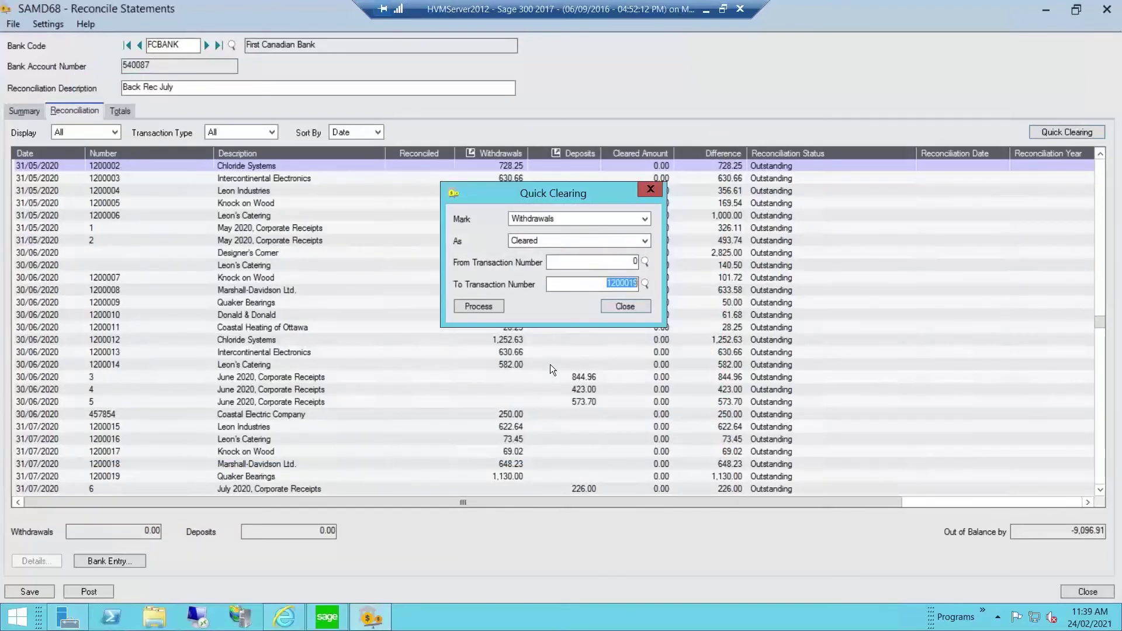
click(481, 306)
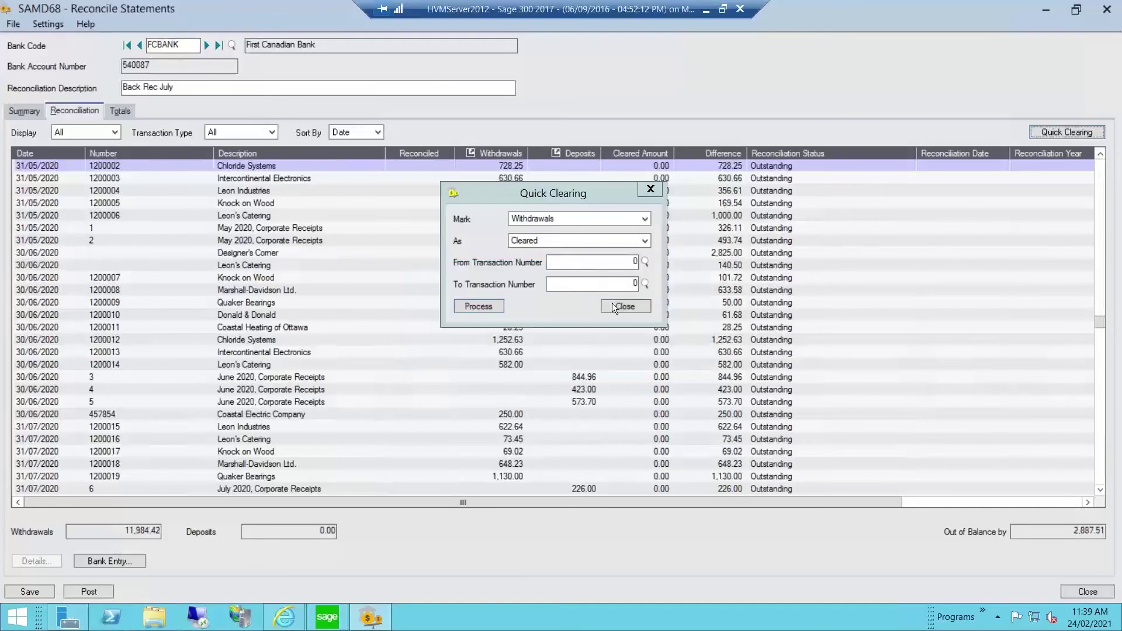
click(624, 307)
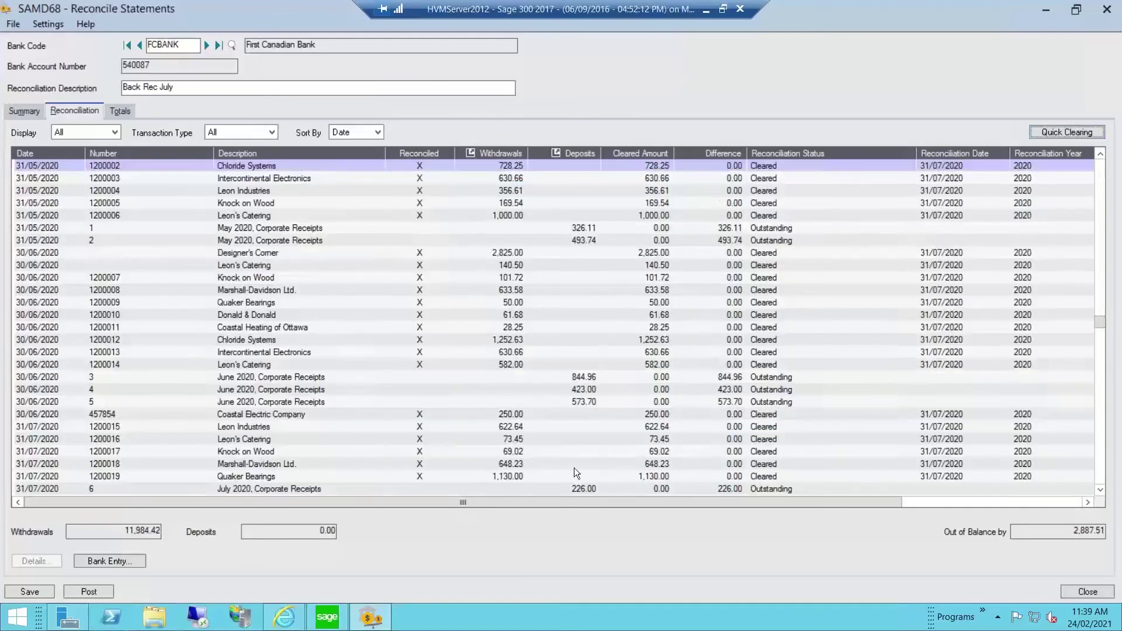
Quick-clear deposits from transaction number 1 to 6 as Cleared, and review the cleared withdrawal and deposit totals
click(1058, 132)
click(651, 283)
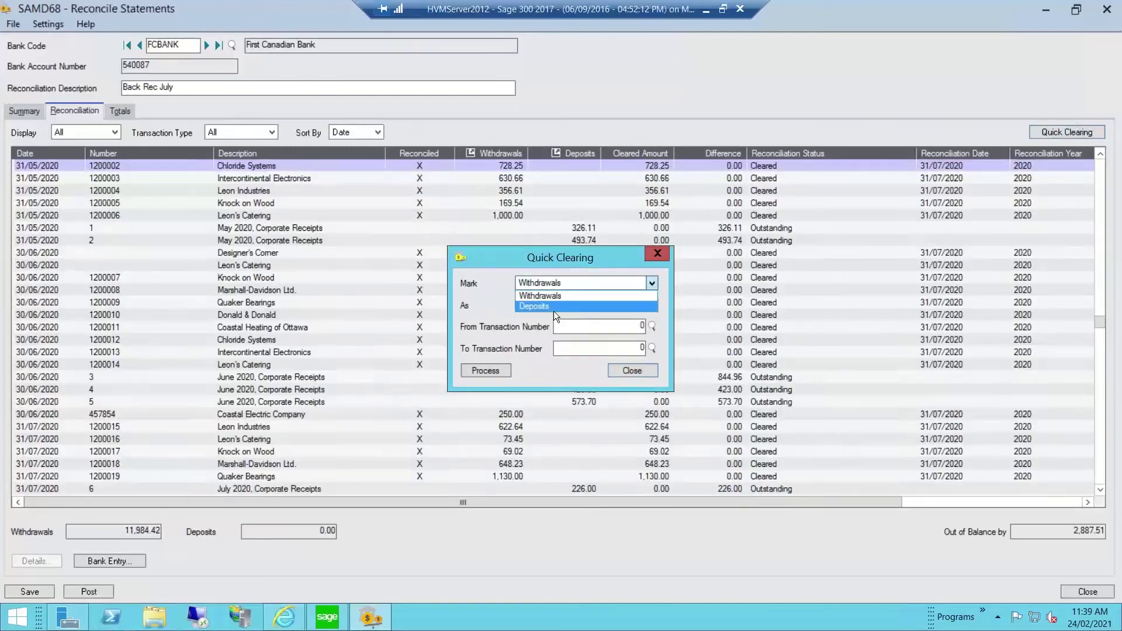
click(554, 308)
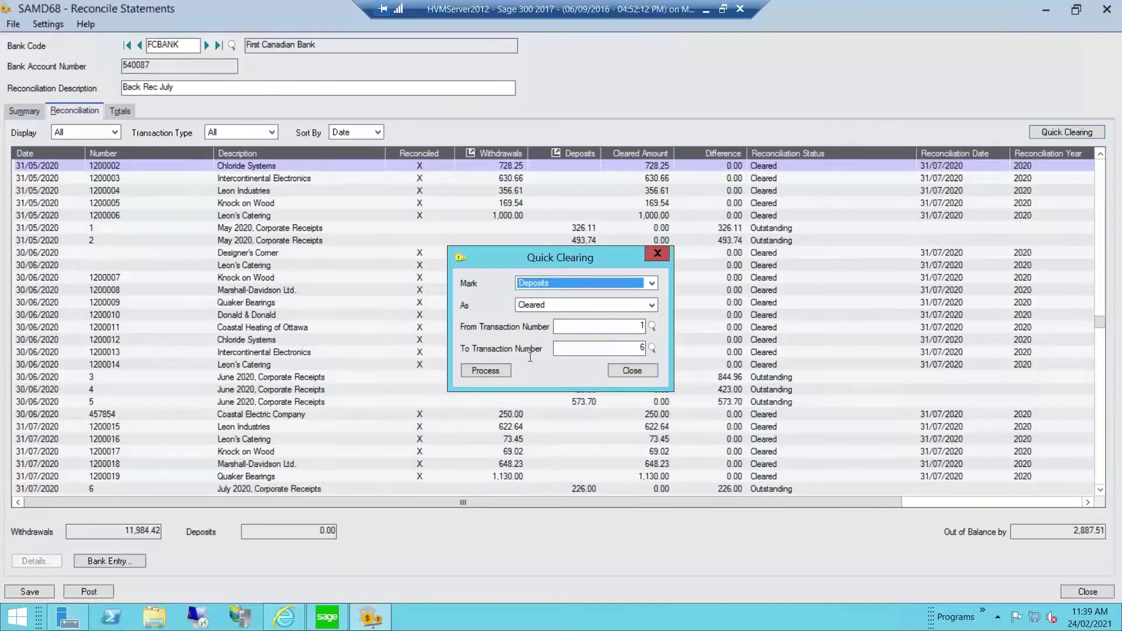
click(489, 372)
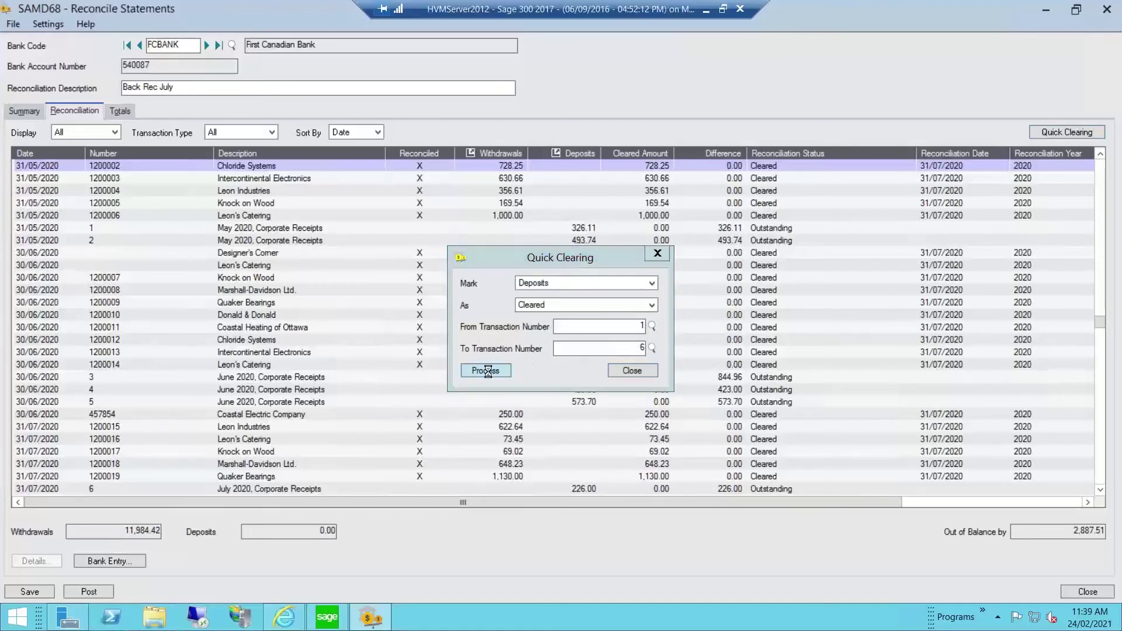
click(647, 374)
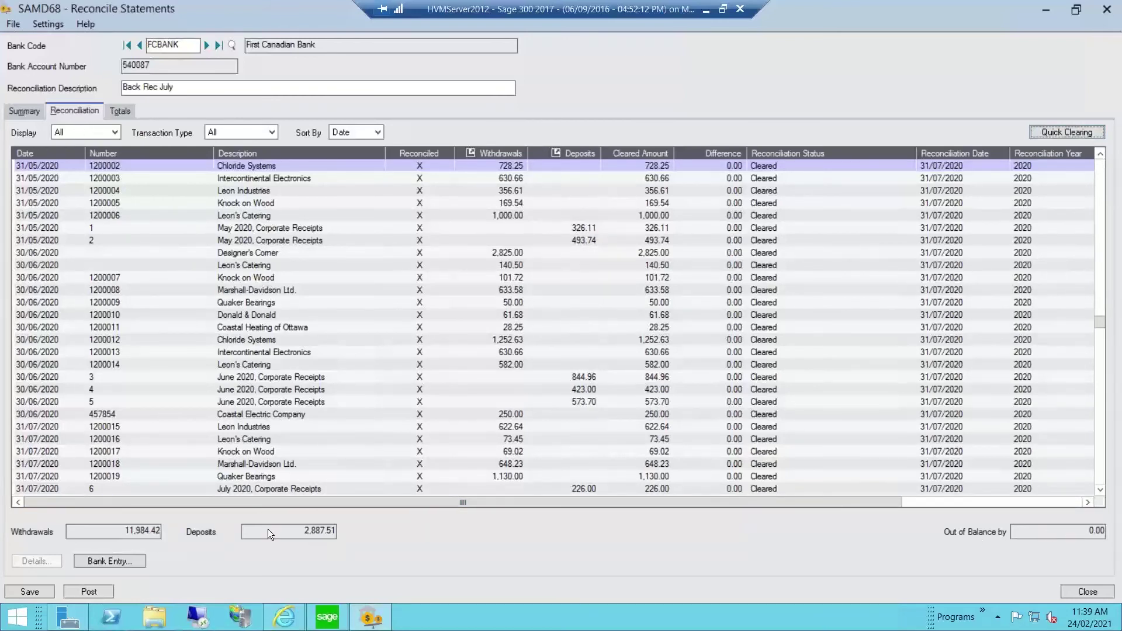
click(128, 114)
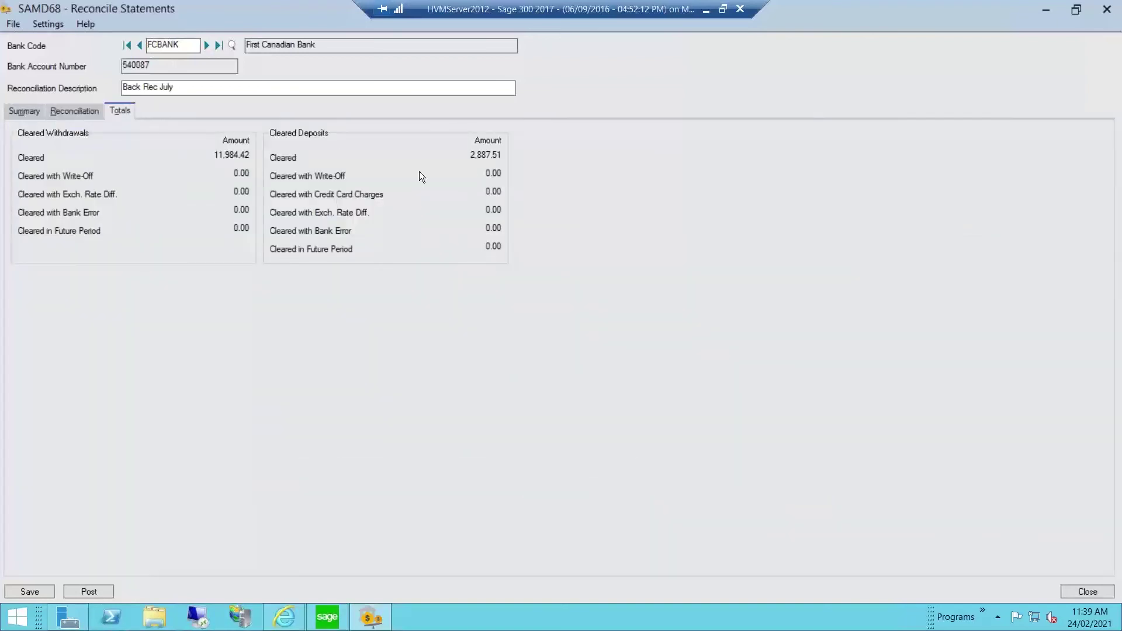
click(75, 114)
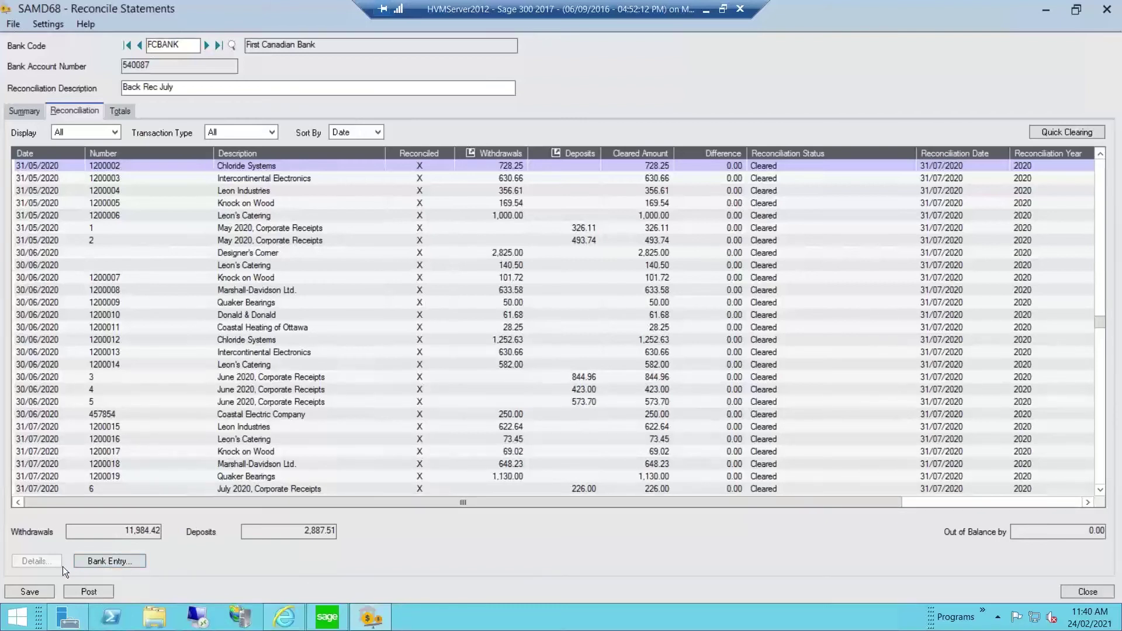
Start a new bank entry described as "Bank Entry 1" with entry type Withdrawals and payment type Other
click(111, 562)
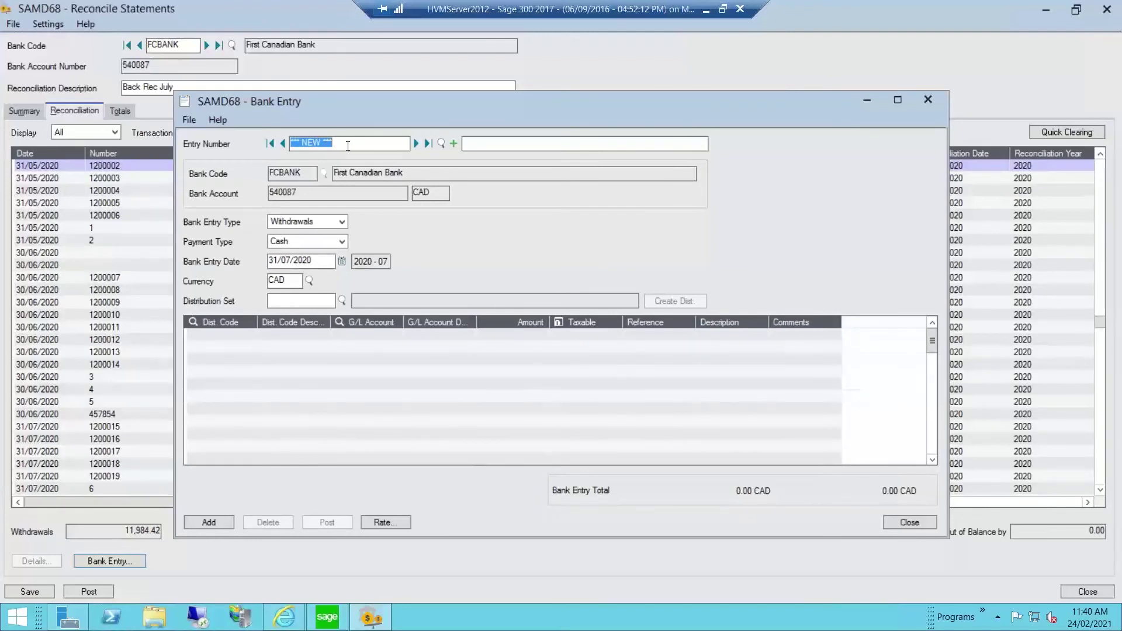
click(482, 141)
text(Bank Entry)
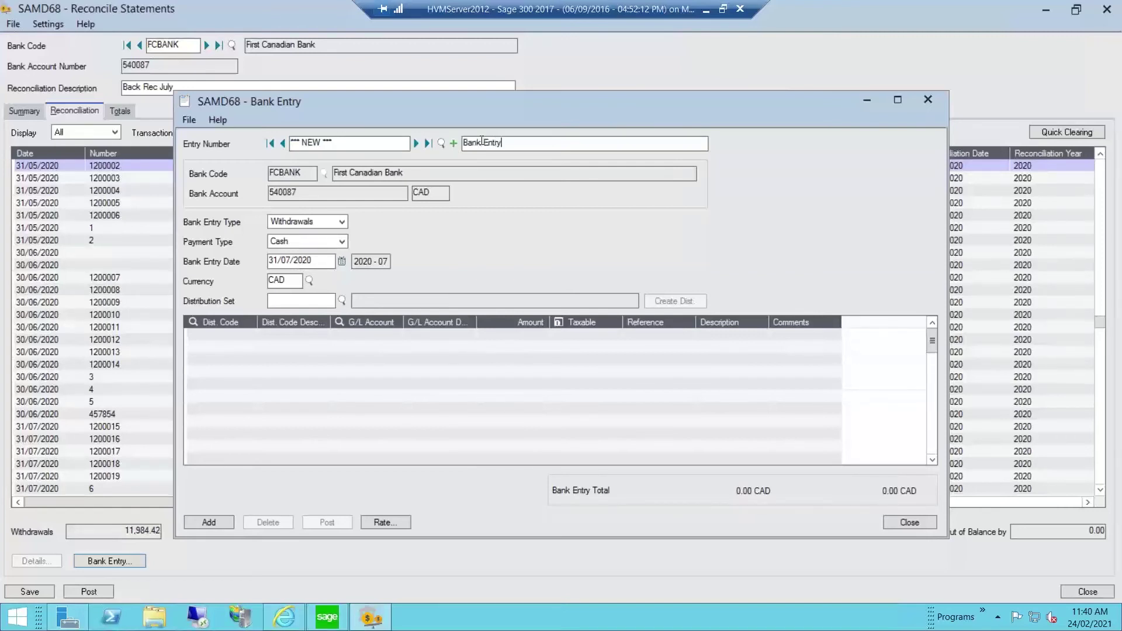
text( 1)
click(342, 226)
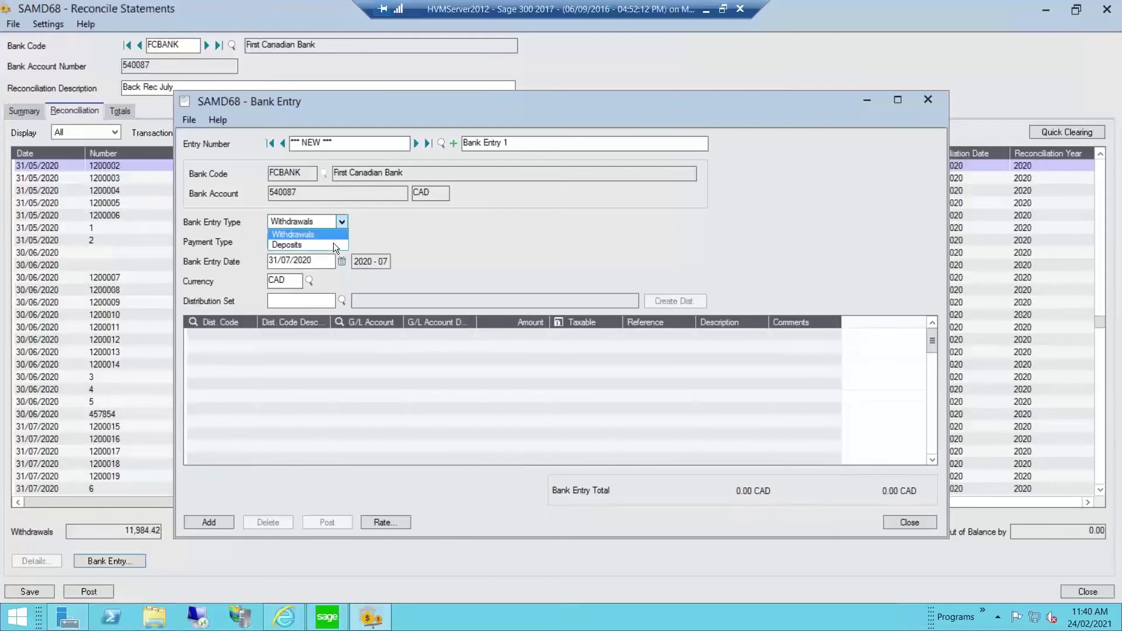
click(334, 233)
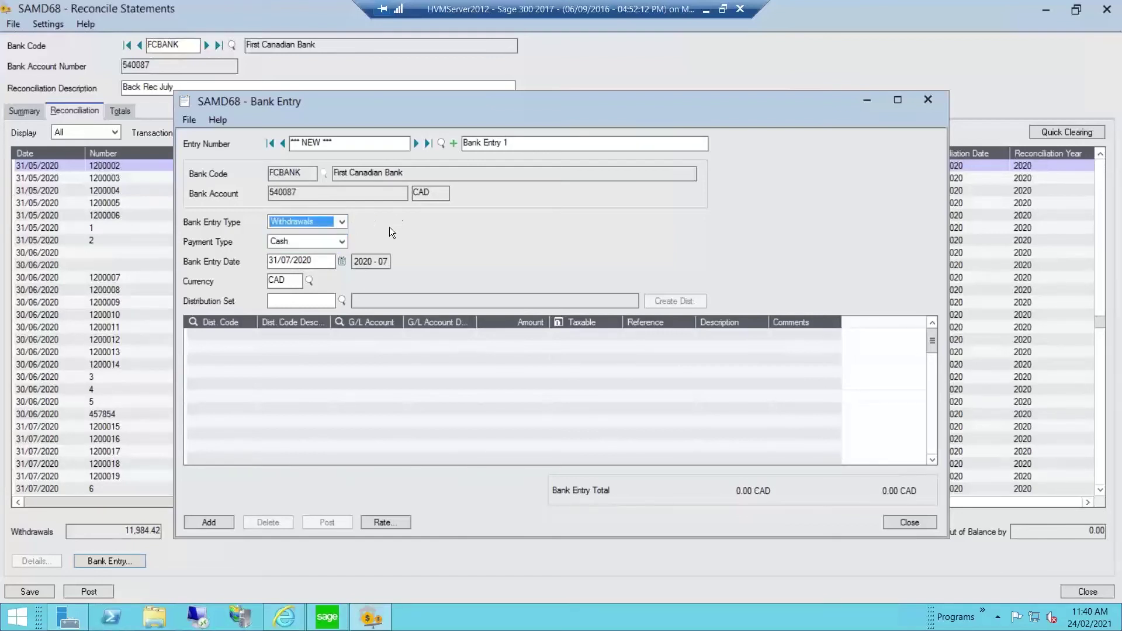
click(339, 243)
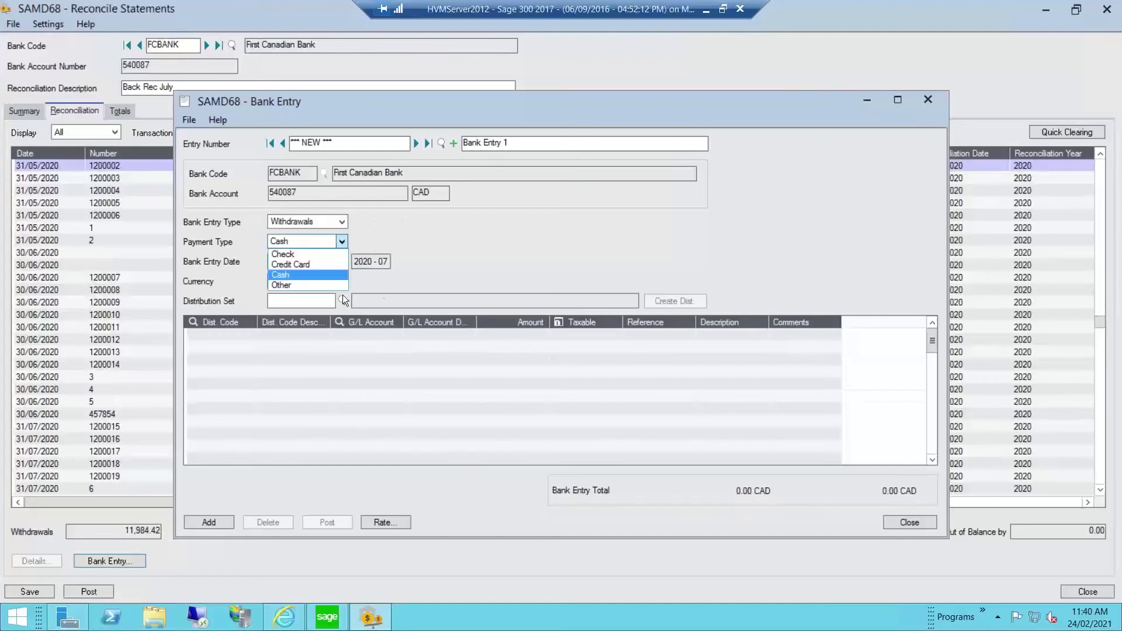
click(300, 285)
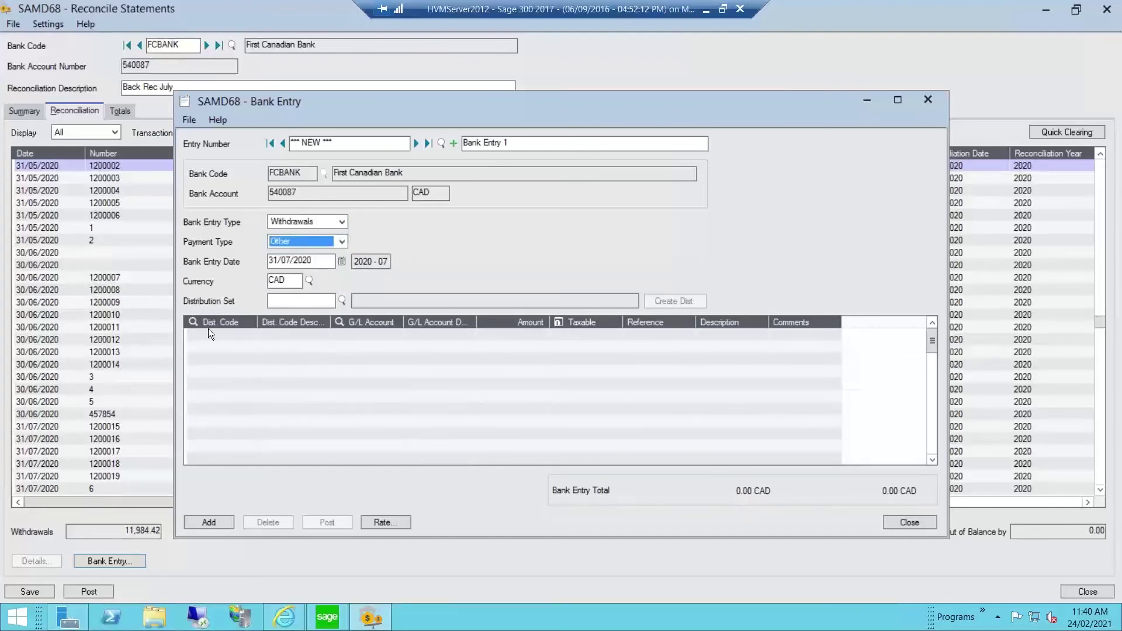
Add a detail line with distribution code INTPAY and an amount of 50.00 to the bank entry
click(192, 320)
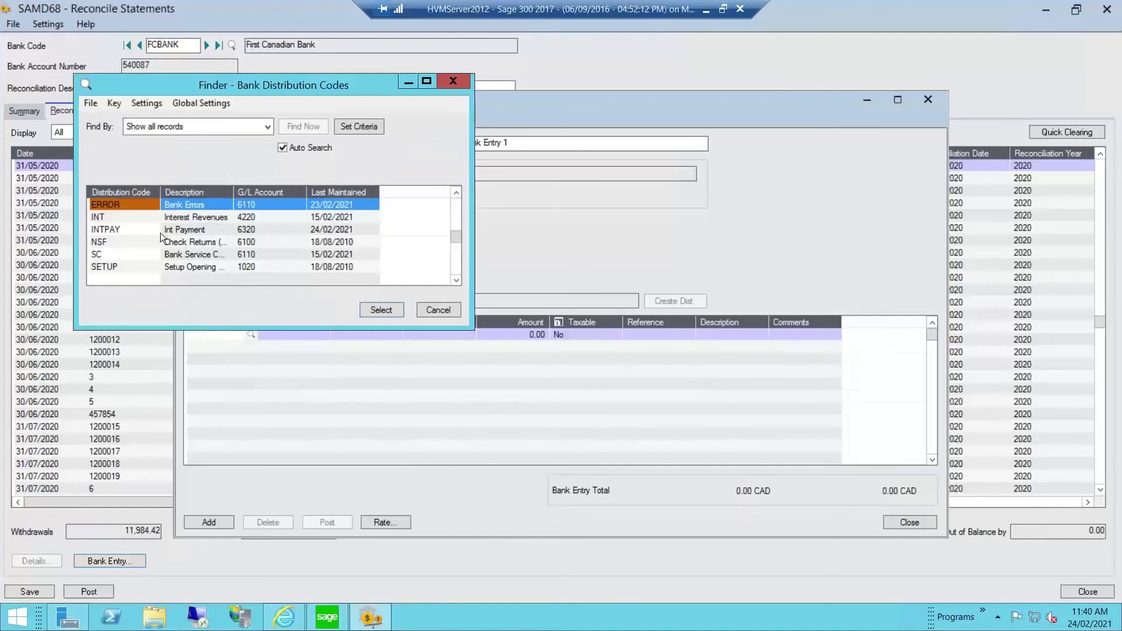
click(116, 230)
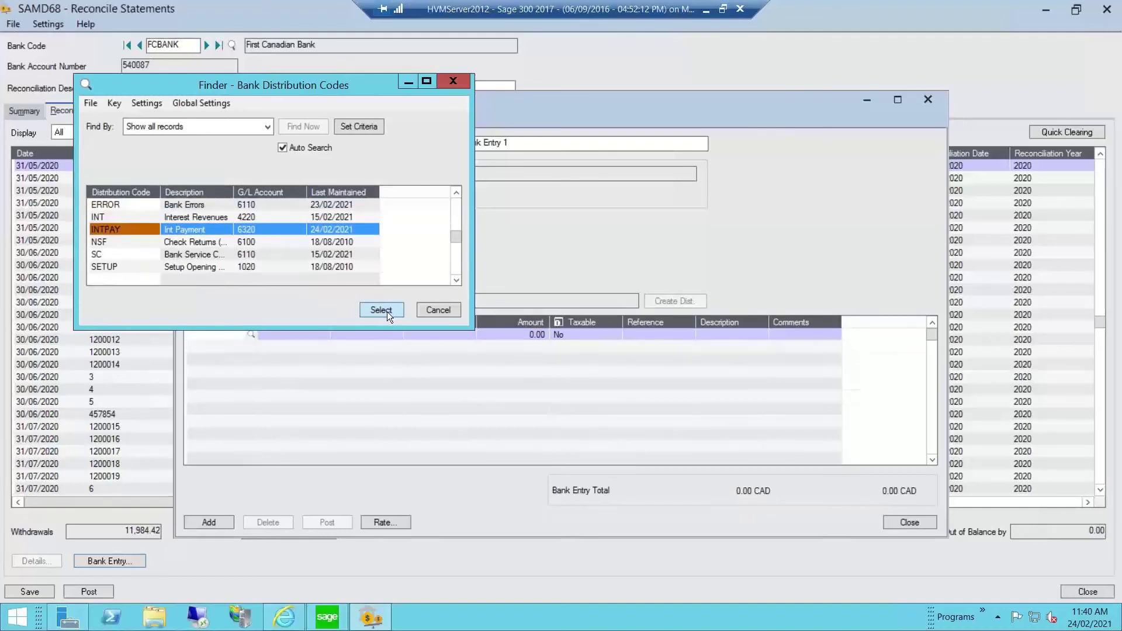
click(387, 311)
click(534, 335)
text(50)
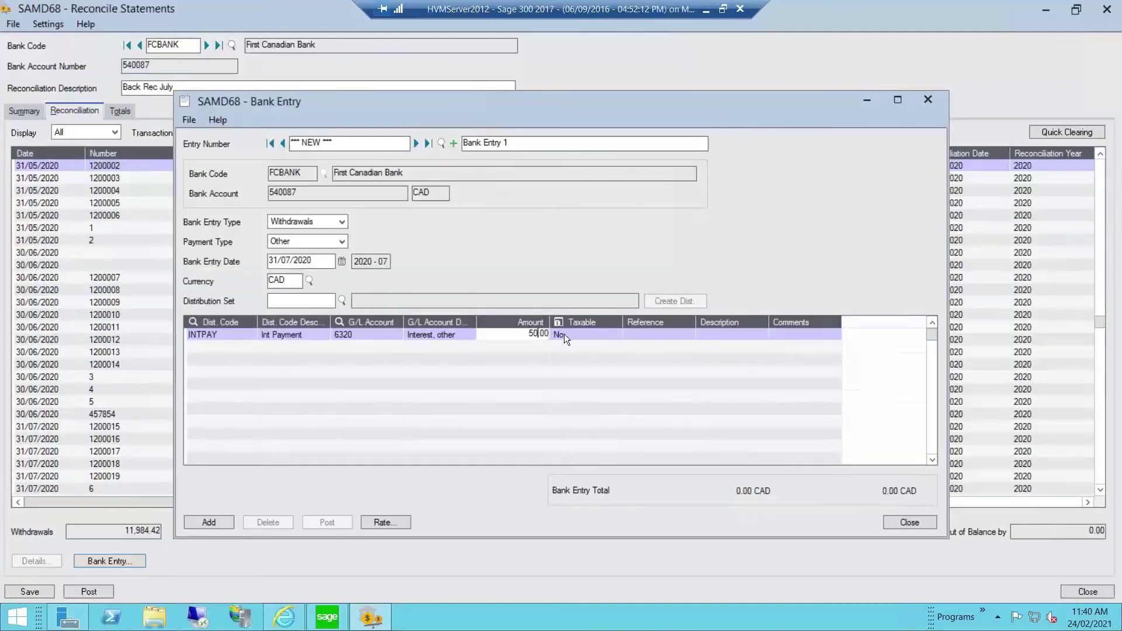
key(Return)
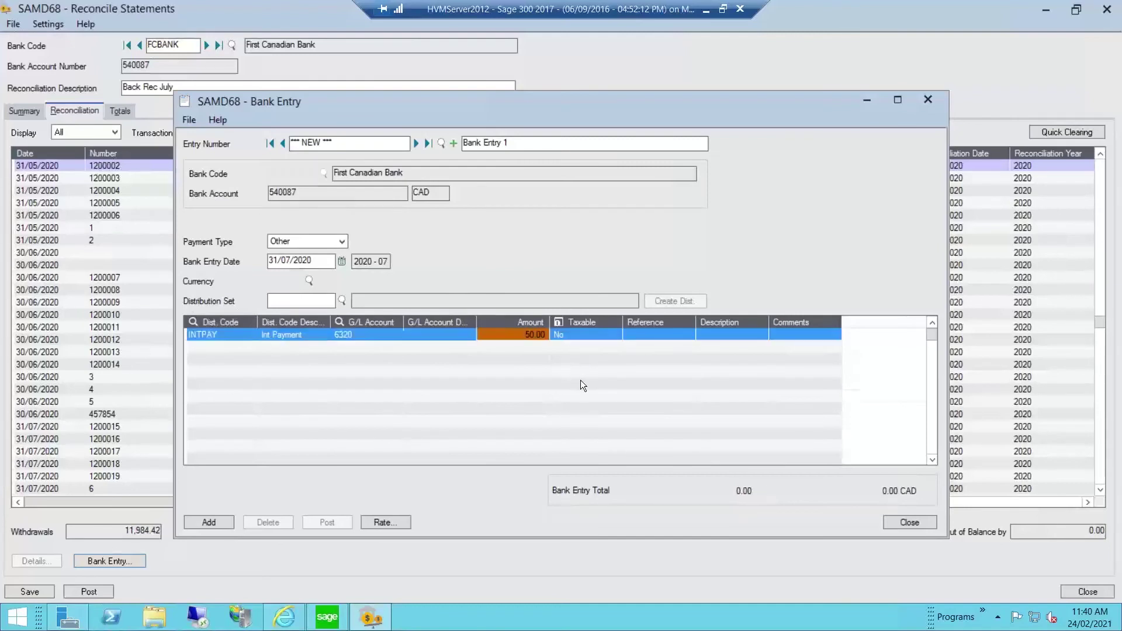
Toggle the INTPAY line's taxable setting to Yes and back to No, examining the entry's tax details
double_click(564, 334)
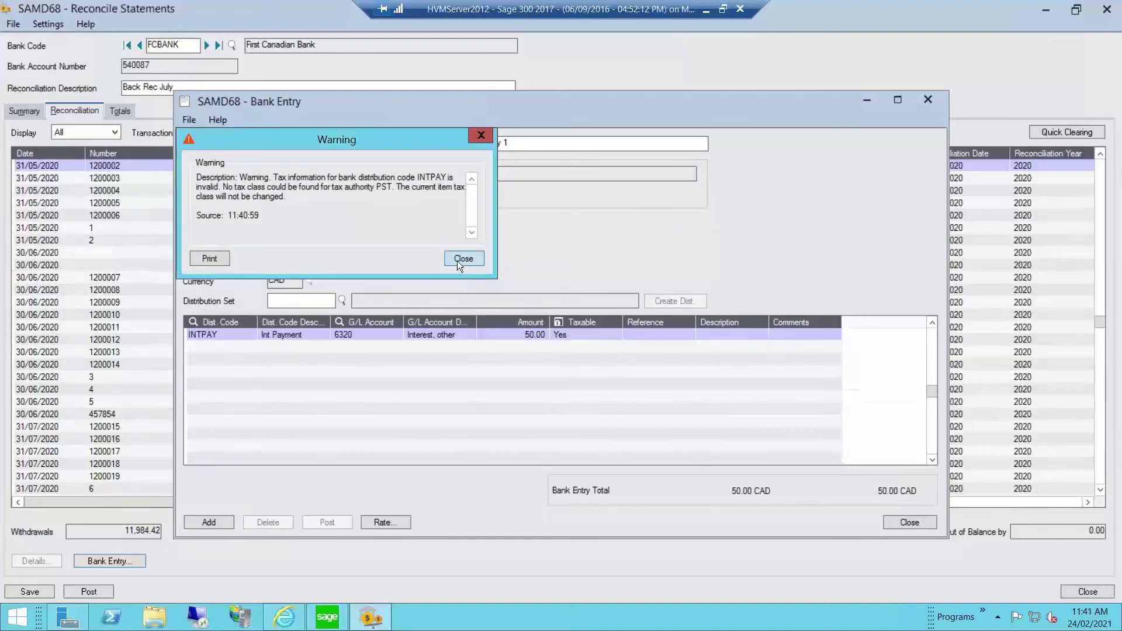
click(462, 259)
click(558, 322)
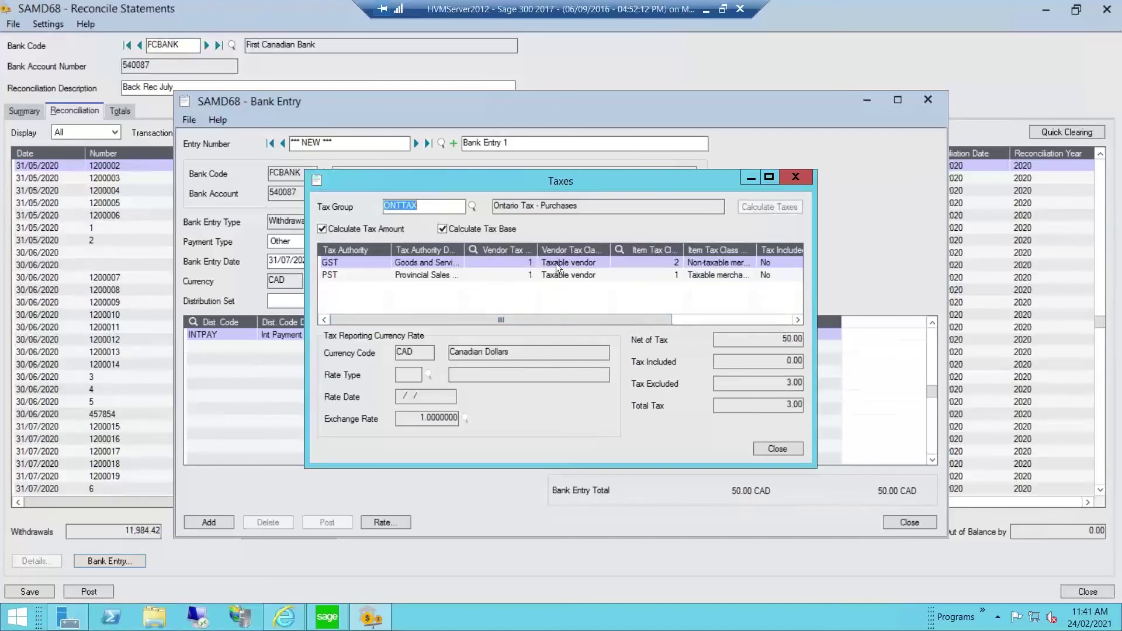
click(777, 449)
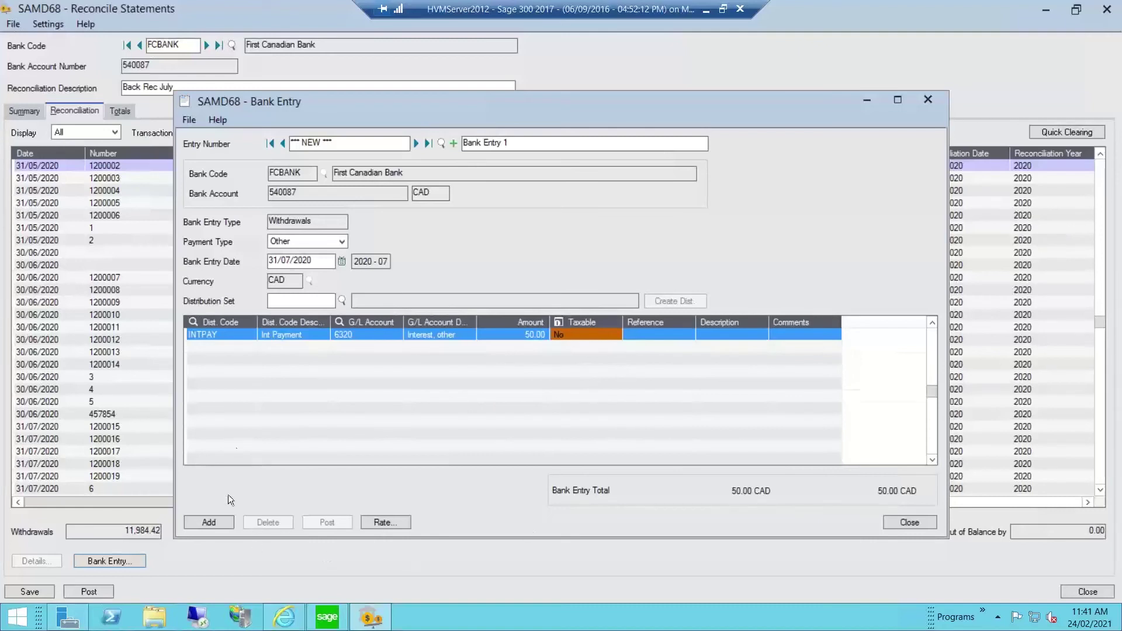
Add the completed bank entry and return to the reconciliation transaction list
click(217, 520)
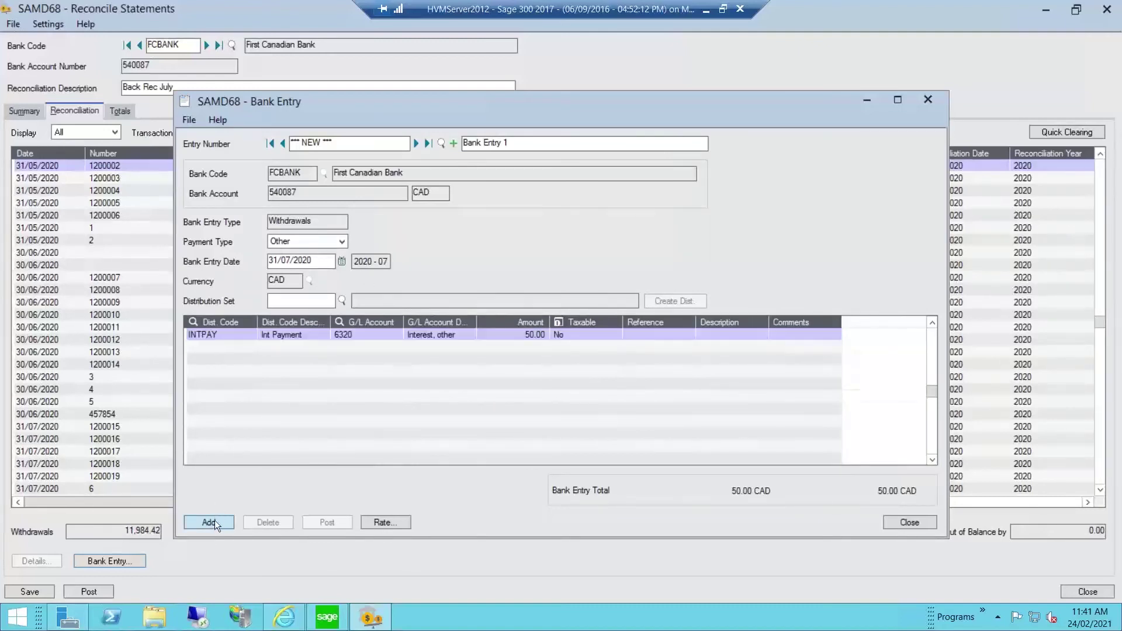
click(910, 522)
key(Down)
key(Down)
key(Down)
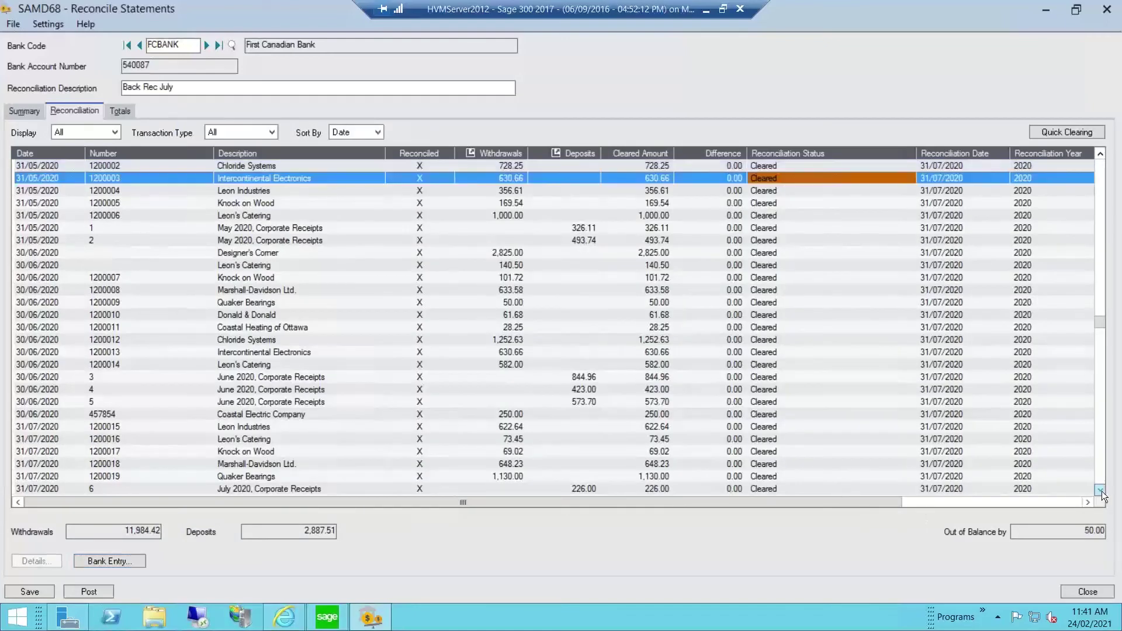
Locate Bank Entry 1 at the end of the transaction list and post it from the summary's unposted bank entries
key(ctrl+End)
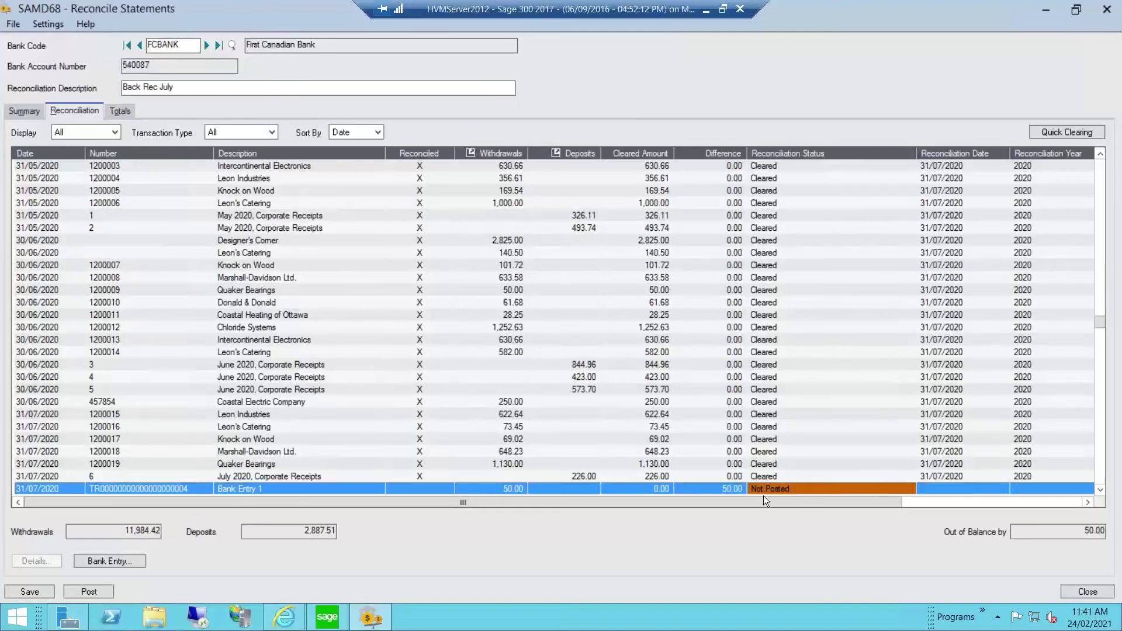
click(419, 490)
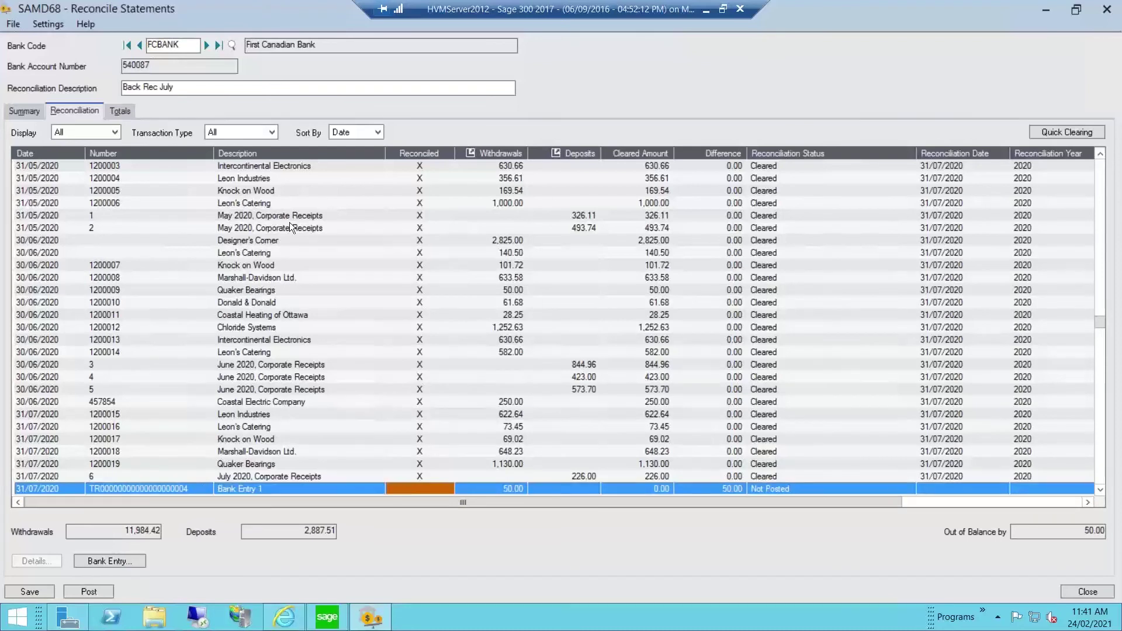
click(22, 114)
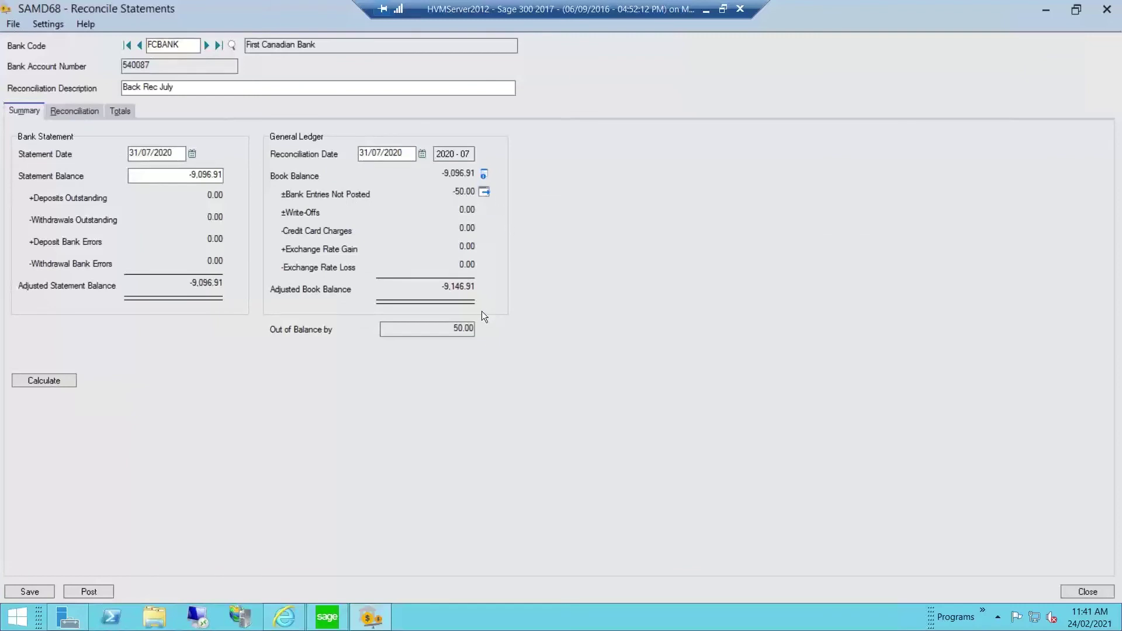
click(484, 192)
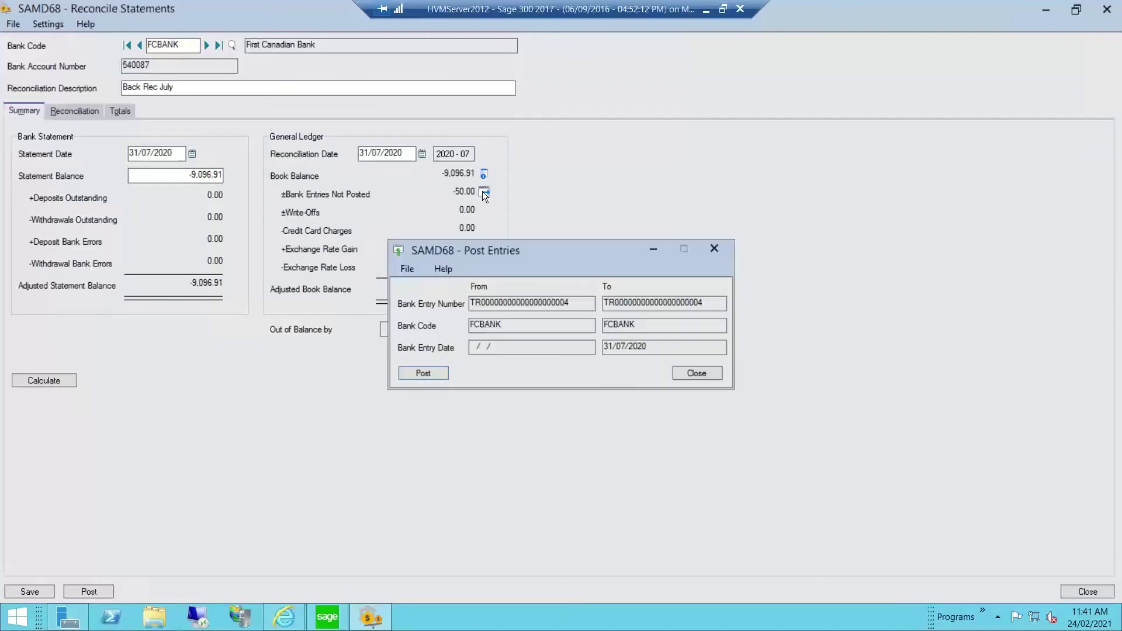
drag(514, 244, 505, 258)
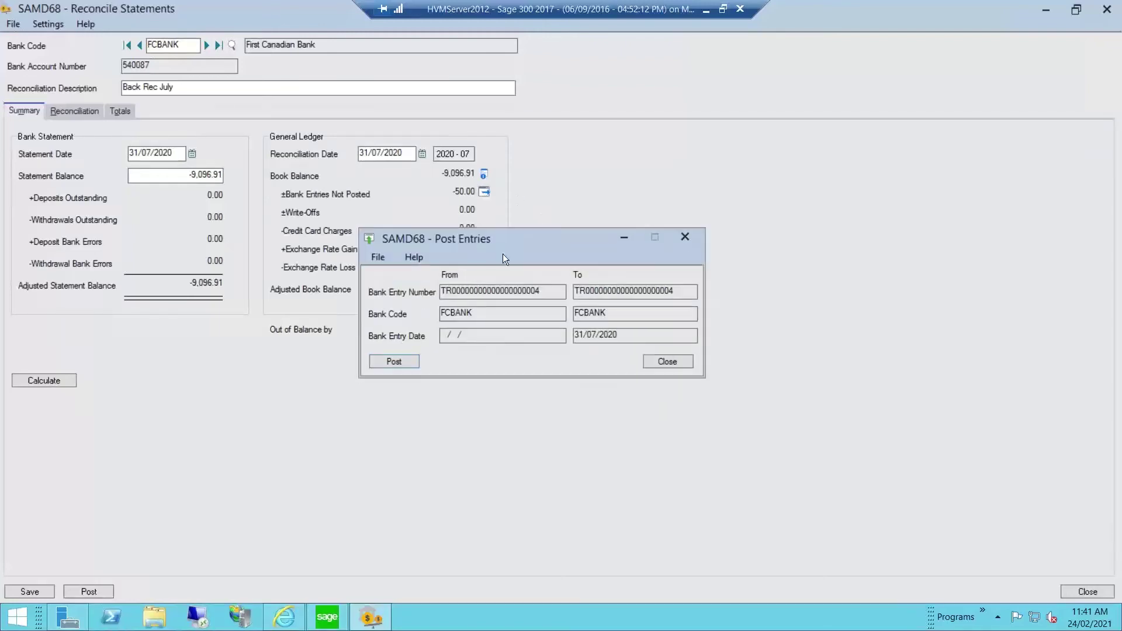
click(395, 363)
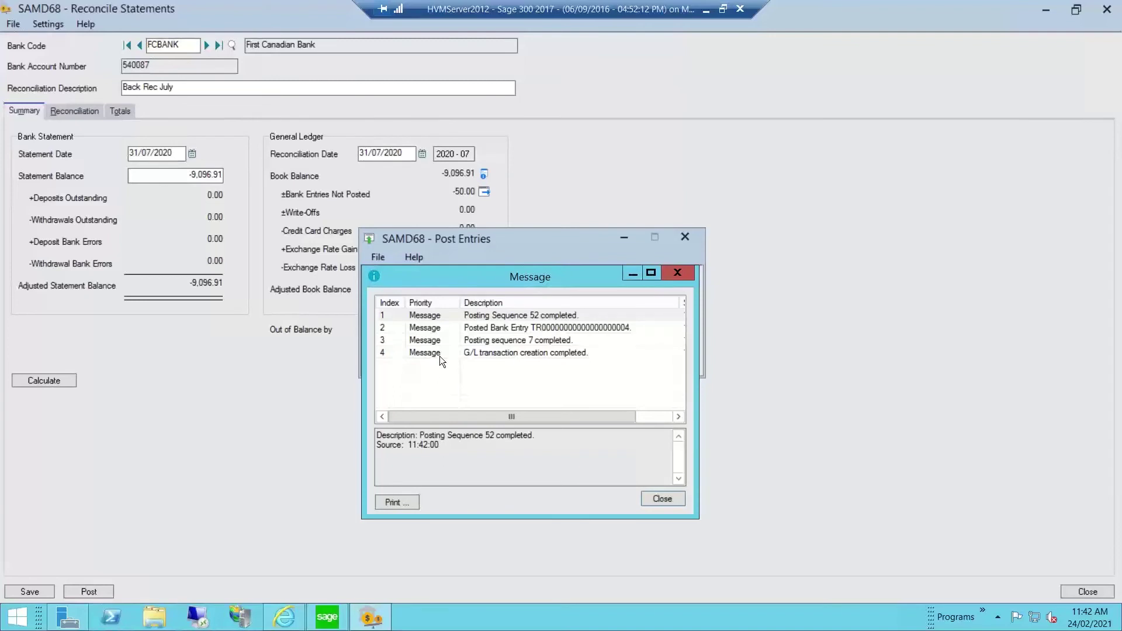
click(553, 360)
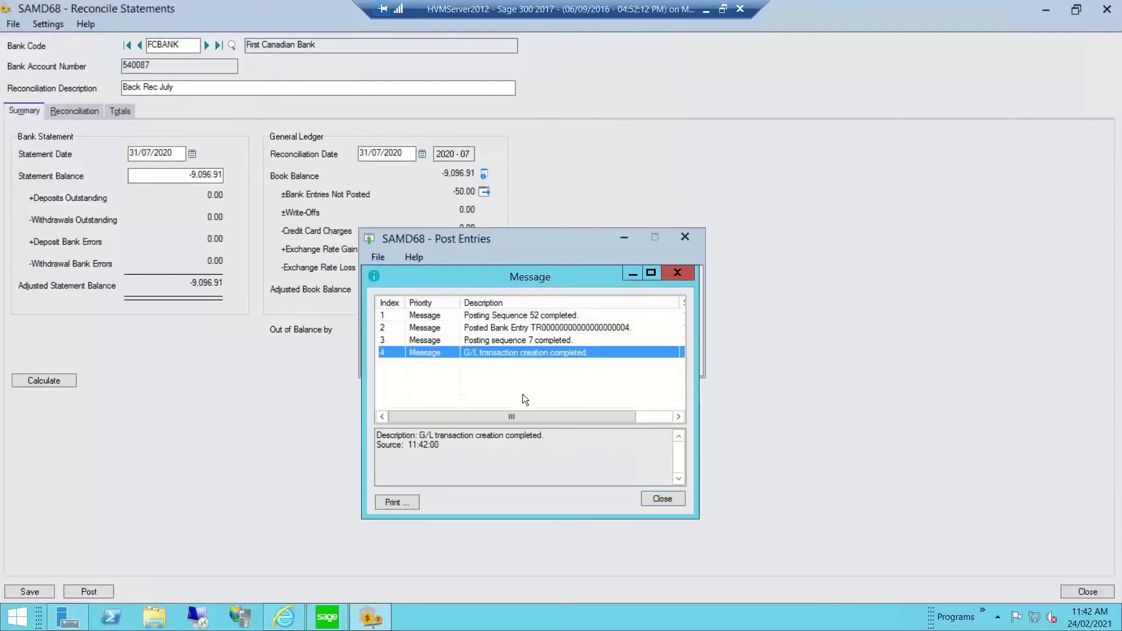
click(672, 499)
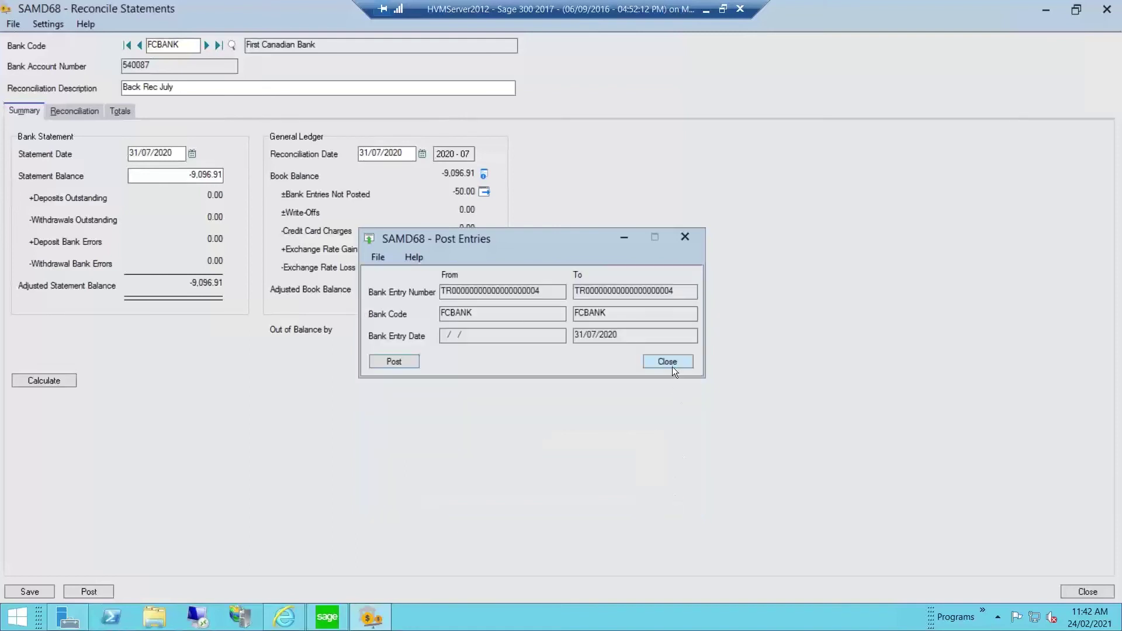
click(675, 363)
Examine the reconciliation status of Bank Entry 1 in the transaction list and view its withdrawal details
click(73, 111)
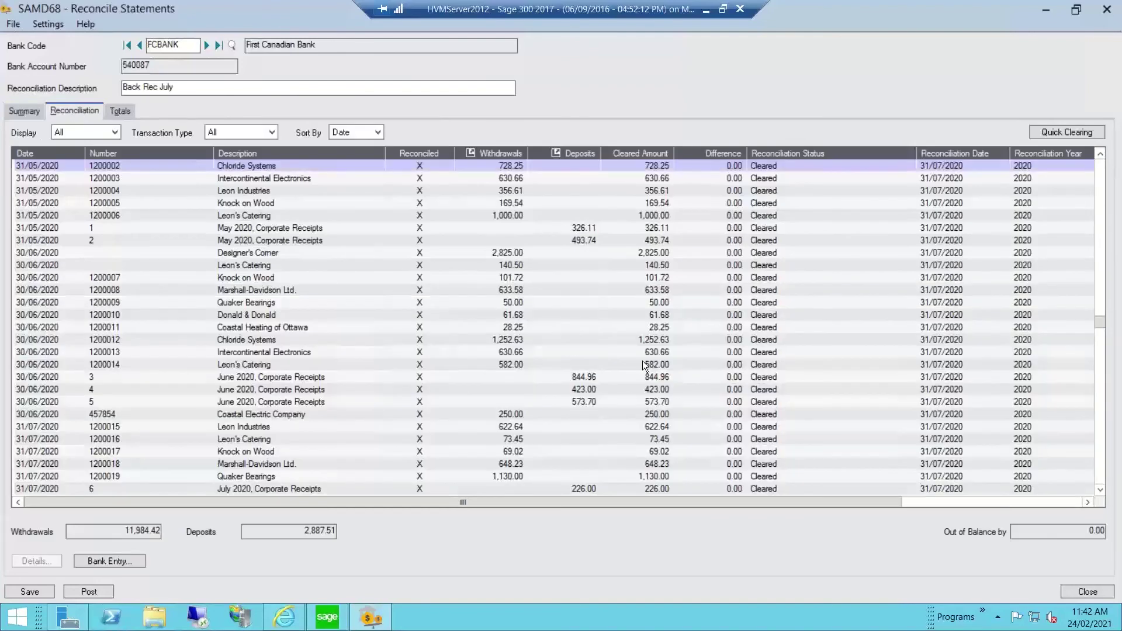
click(643, 363)
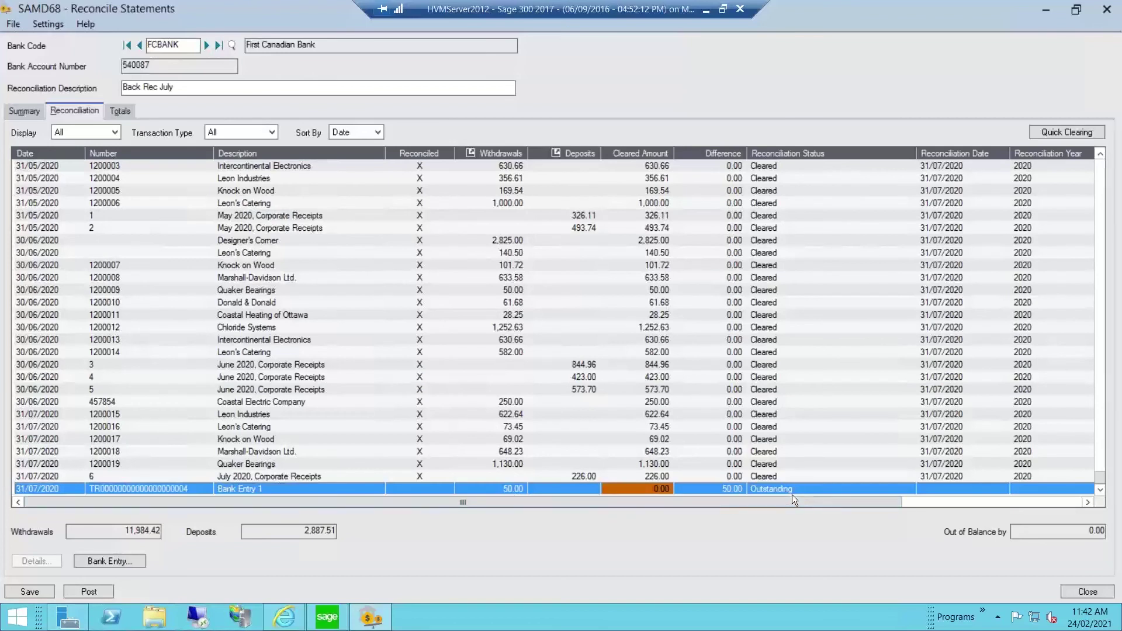
click(495, 488)
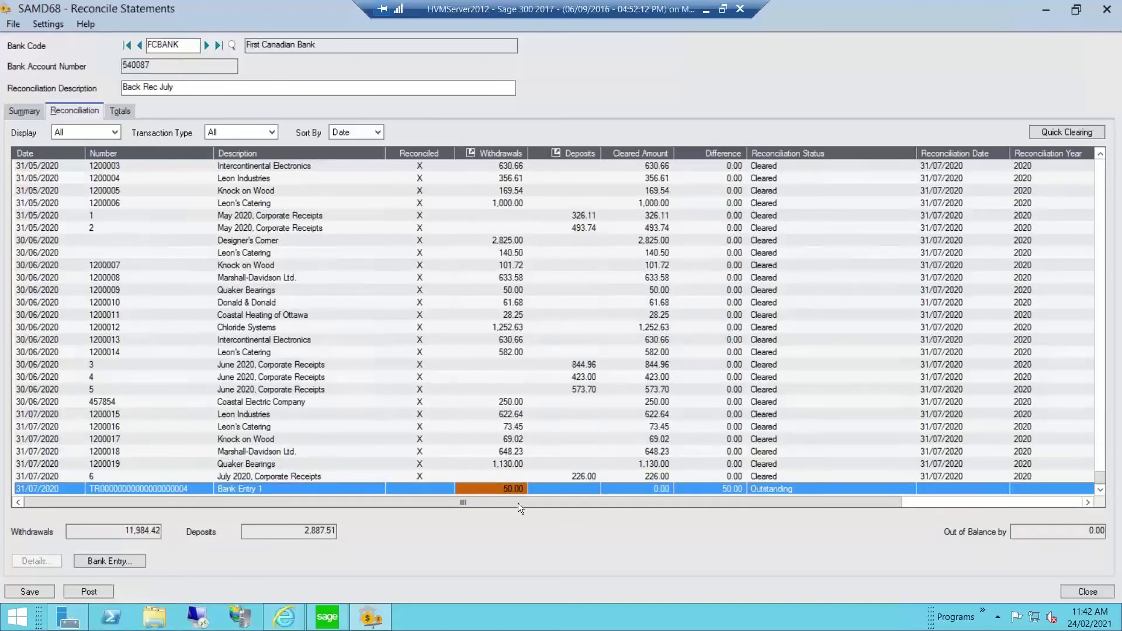
click(471, 152)
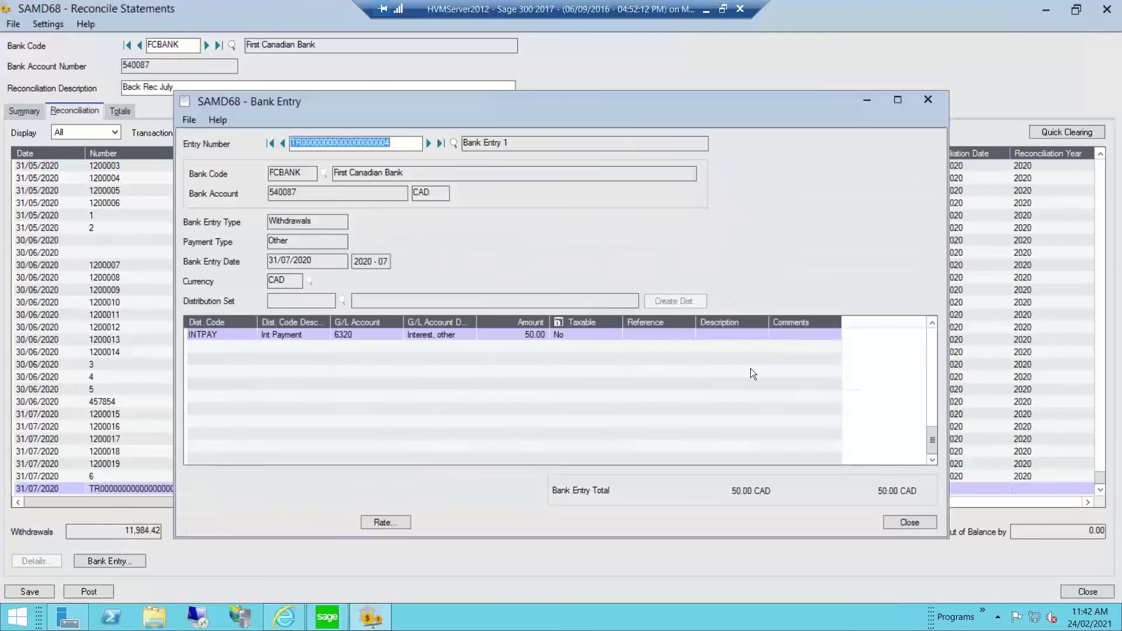
click(909, 522)
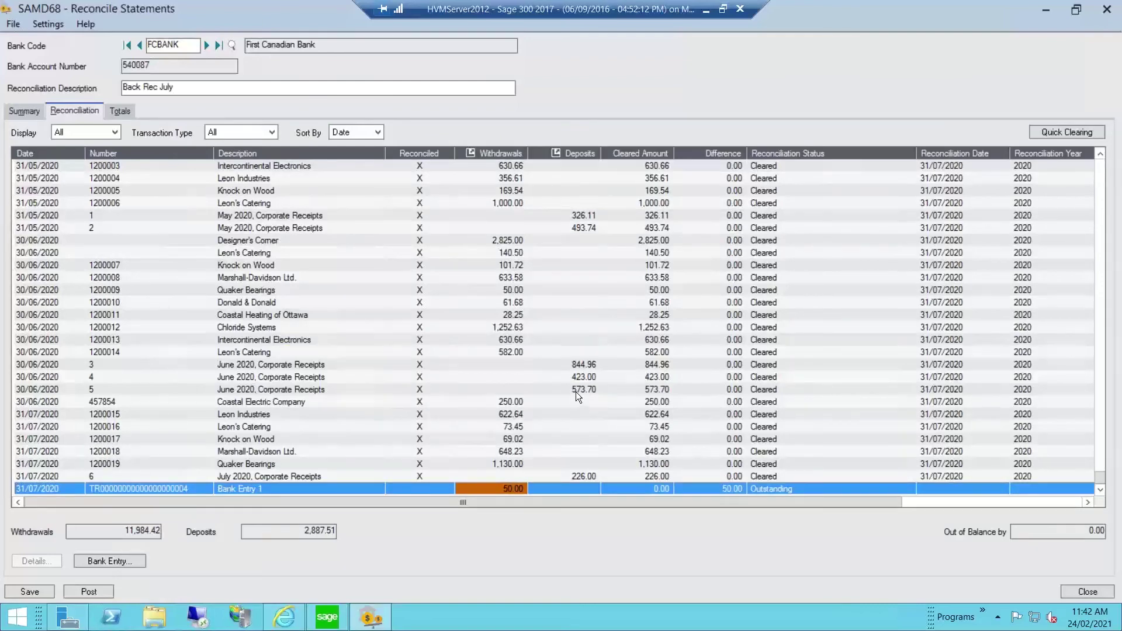
Inspect the details of deposit 1, "May 2020, Corporate Receipts", and the source document of its fourth receipt
click(583, 217)
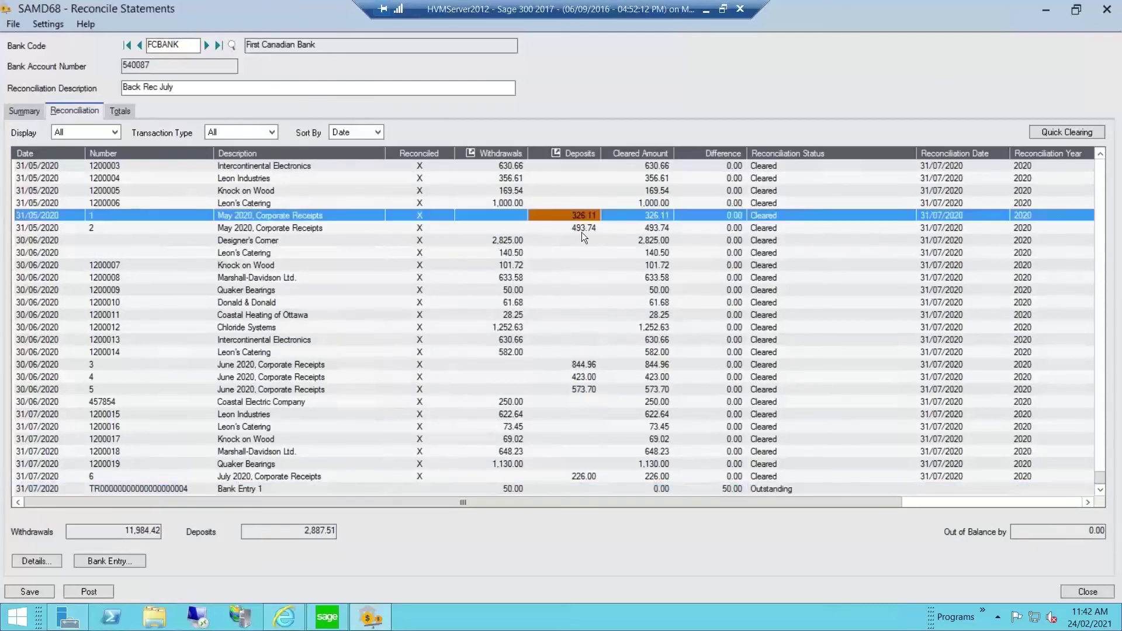
click(553, 152)
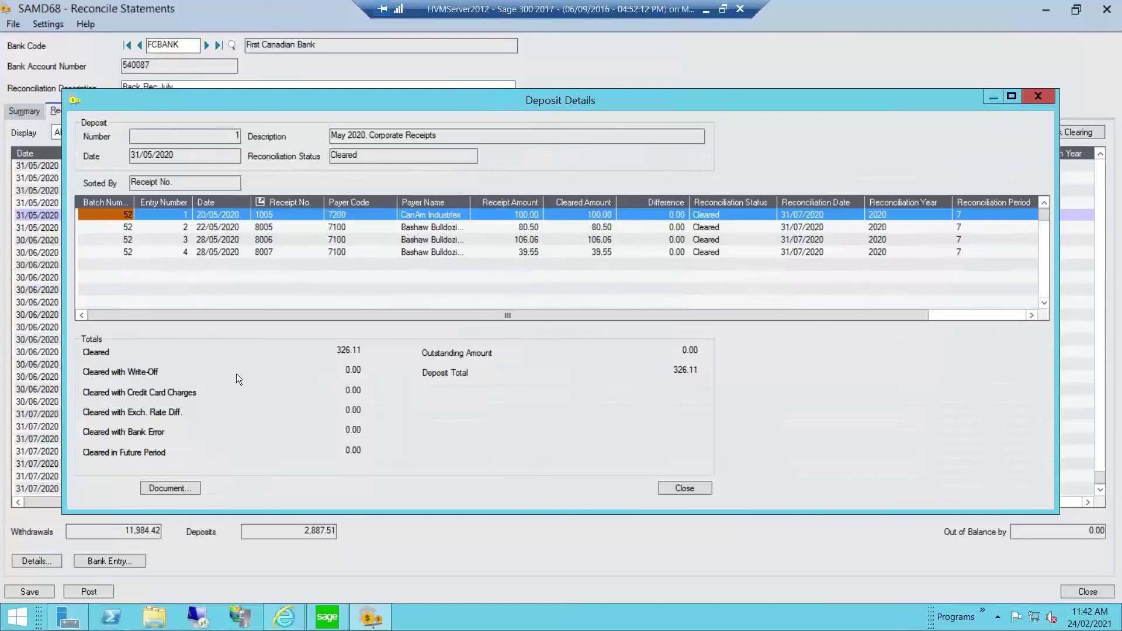
click(209, 252)
click(170, 488)
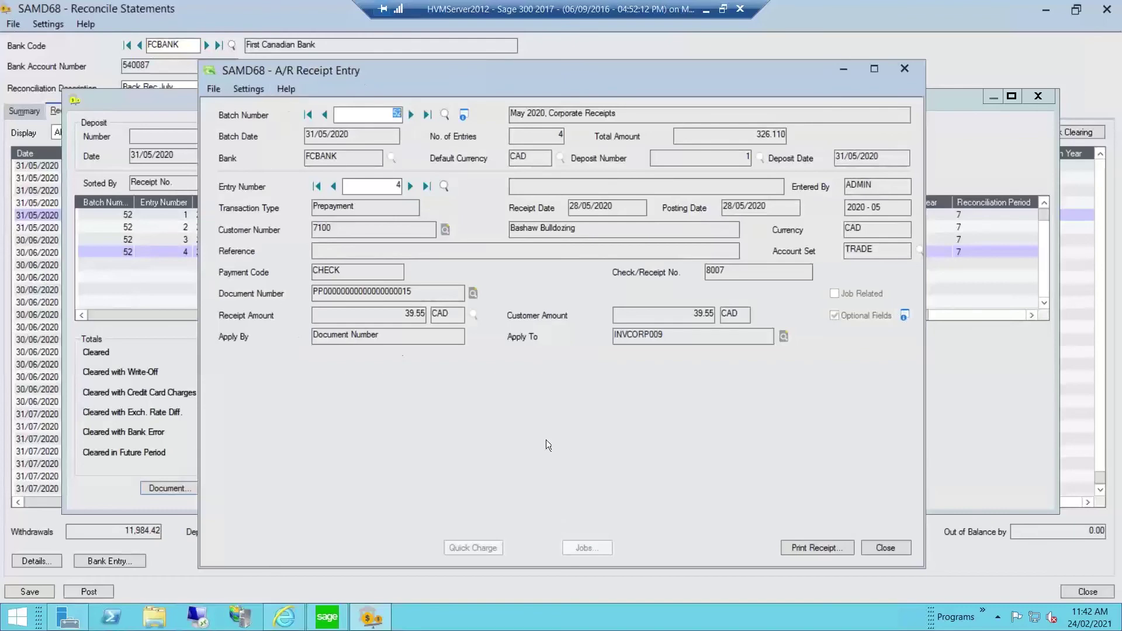
click(898, 548)
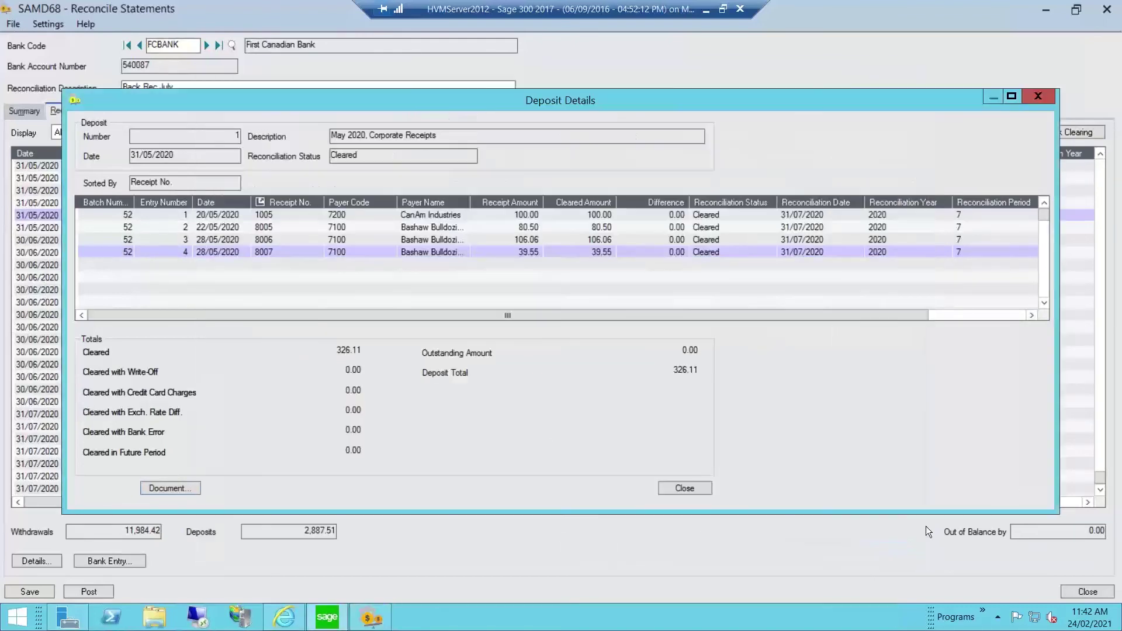
click(894, 419)
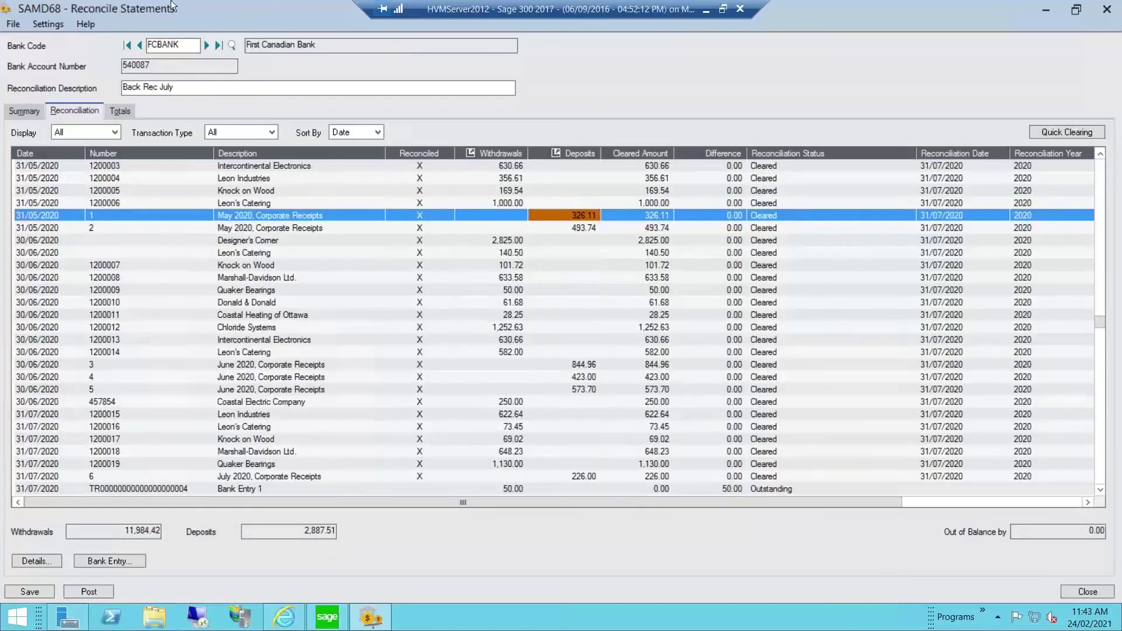
Start a new bank transfer with description "Tranf 1" and reference 1234
click(328, 626)
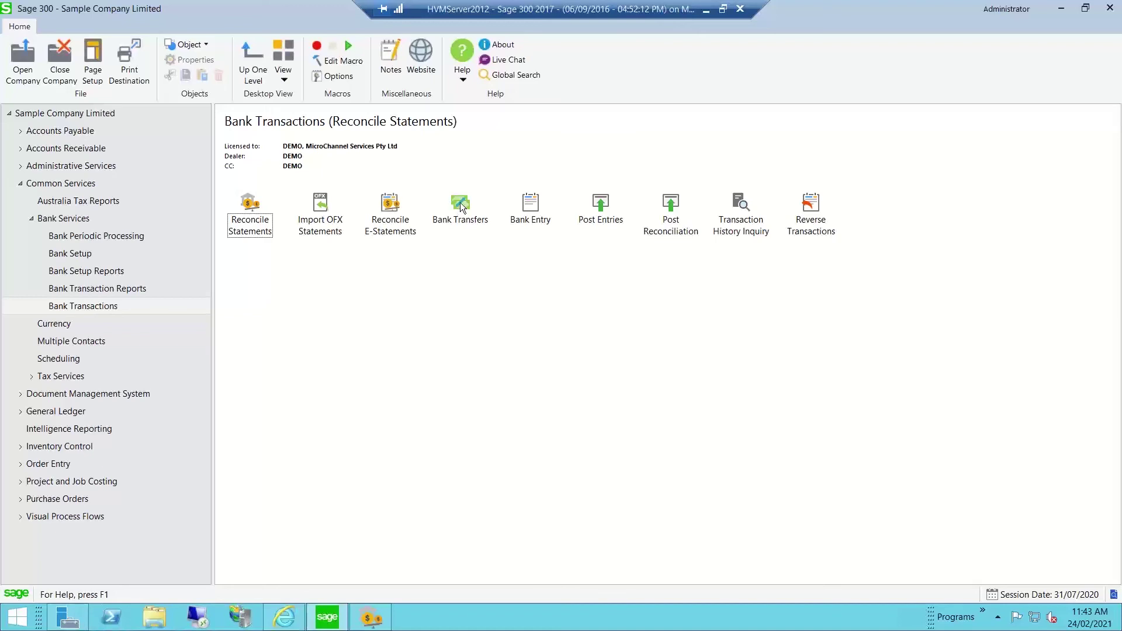
mouse_move(374, 613)
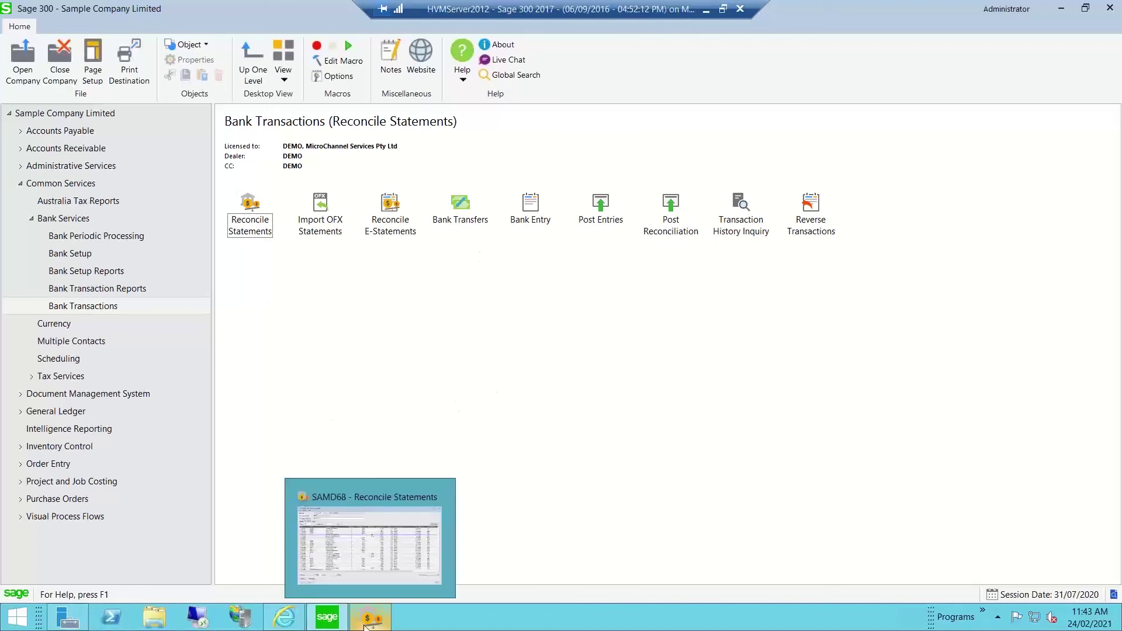
double_click(470, 213)
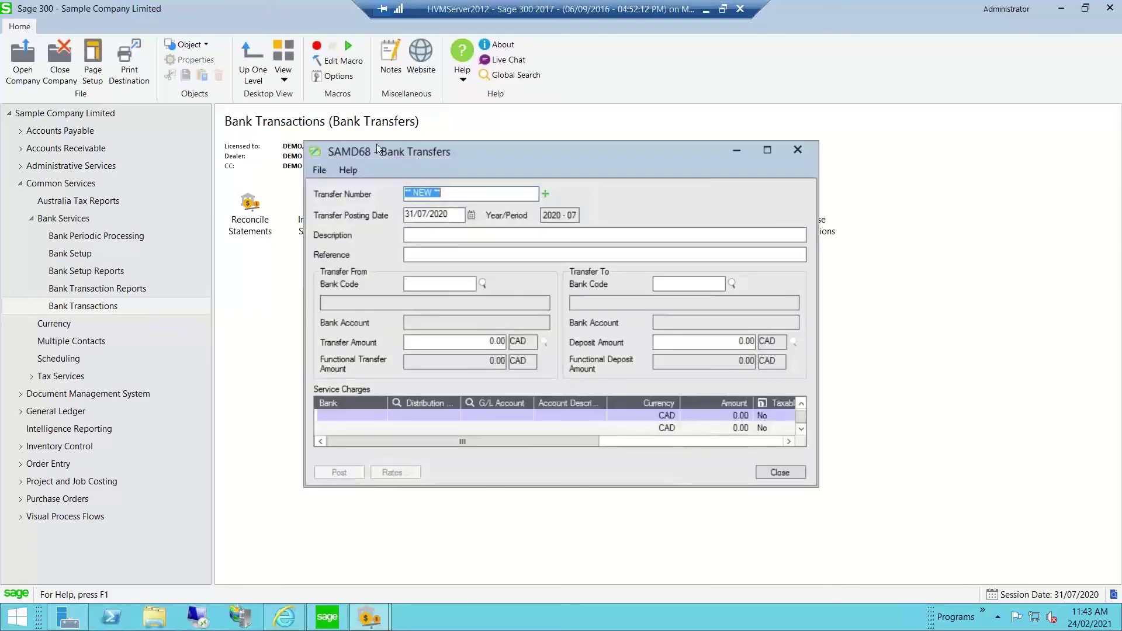
double_click(393, 150)
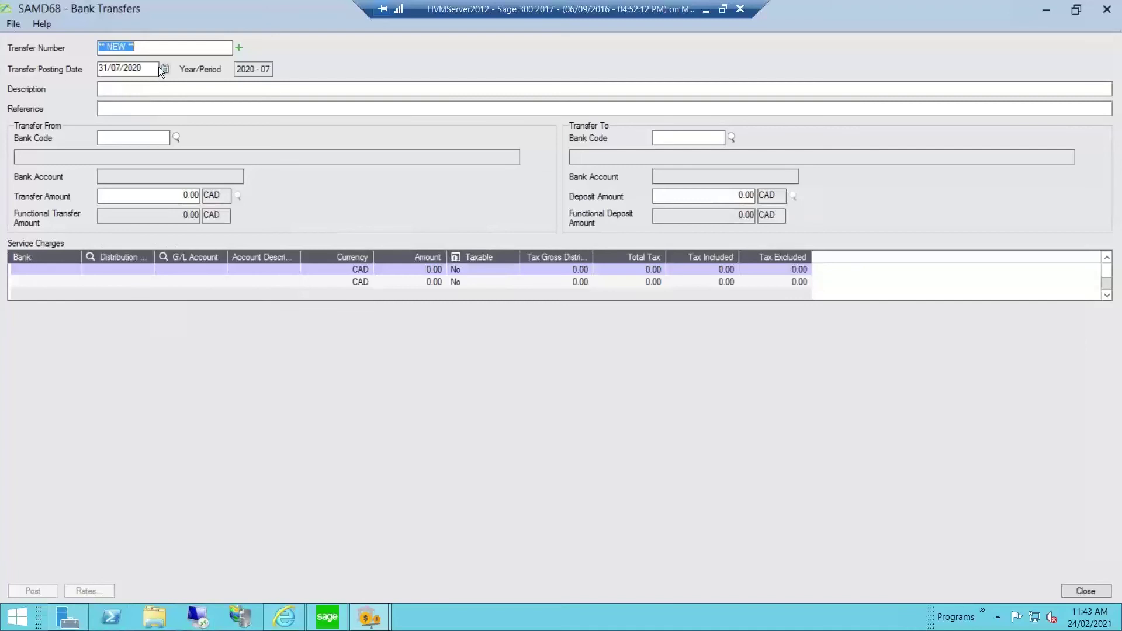
click(124, 93)
text(Traf 1n)
click(125, 110)
text(1234)
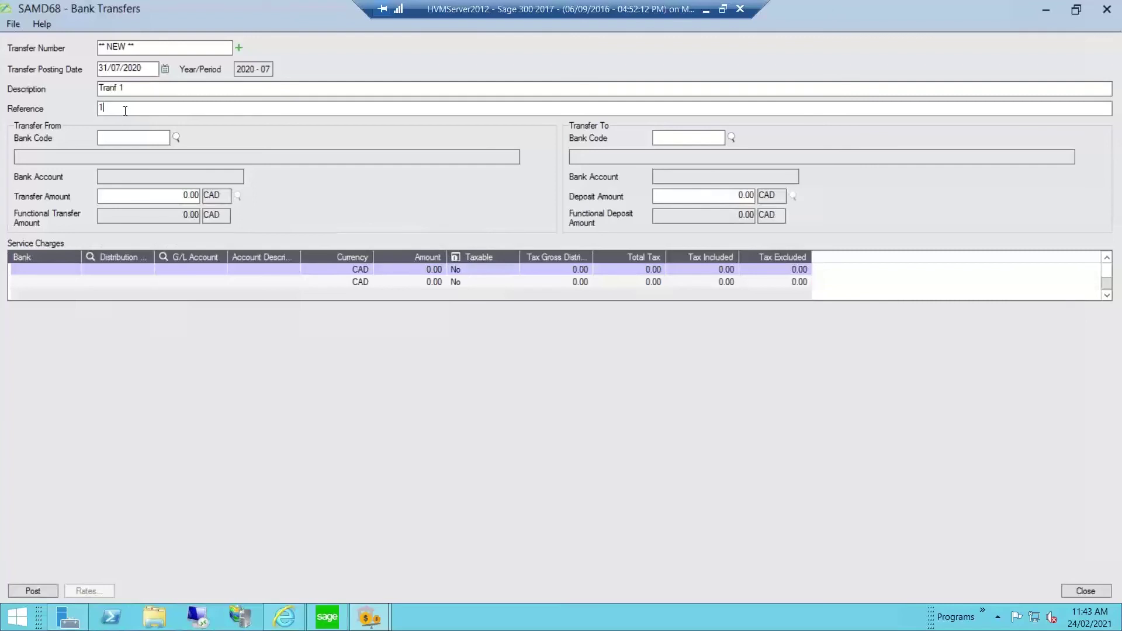
Set PRBANK as the bank to transfer from, with a transfer amount of 50.00 CAD
click(176, 137)
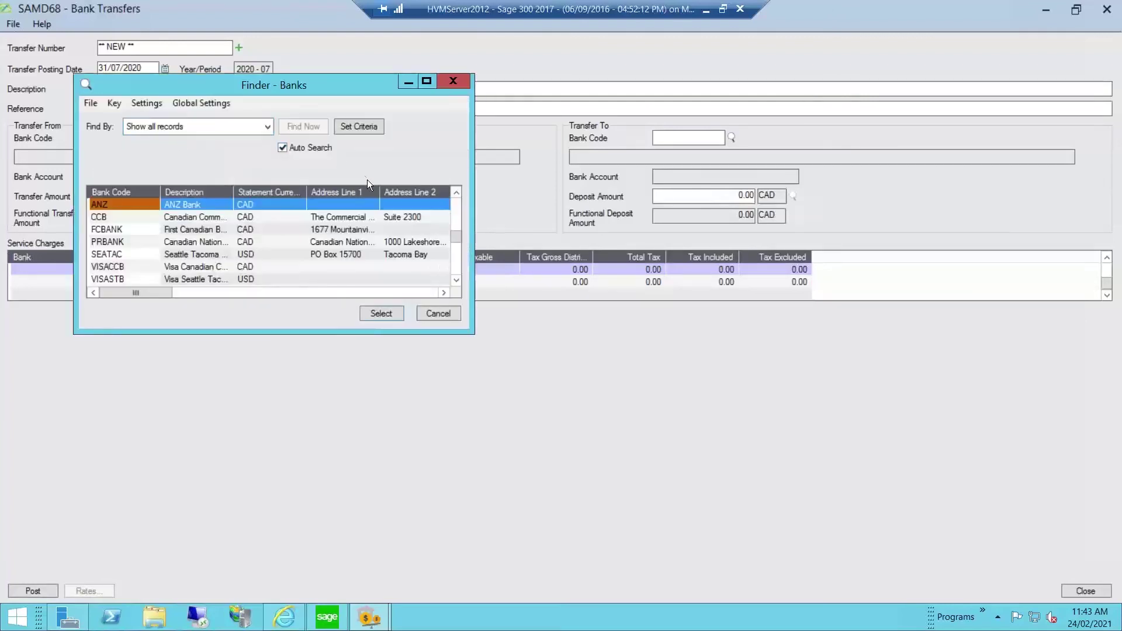
click(109, 218)
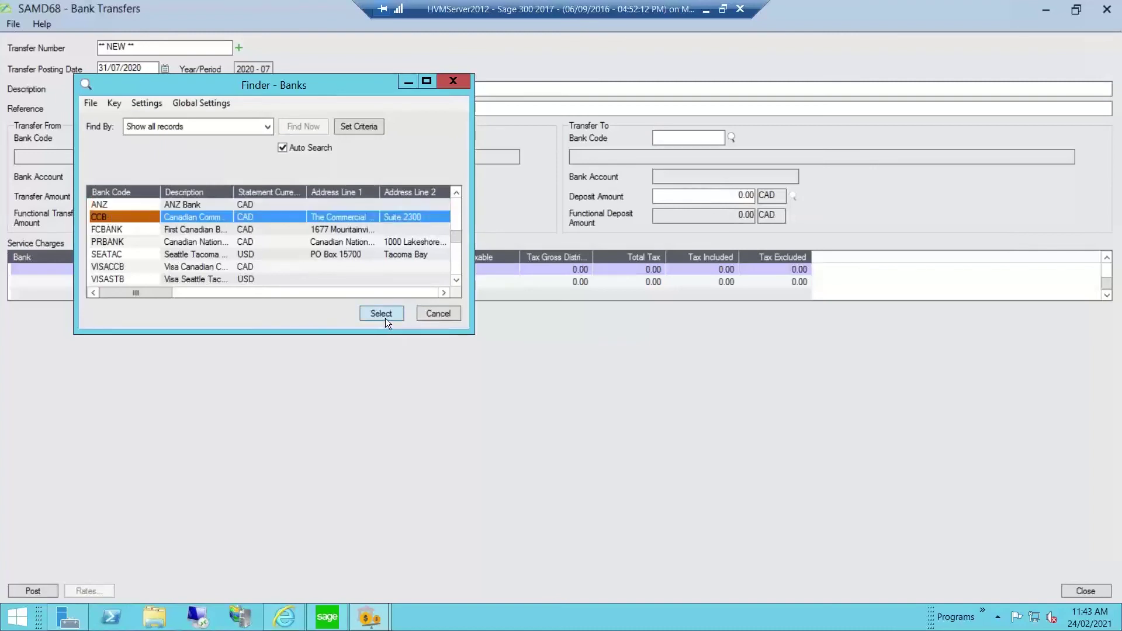
click(120, 242)
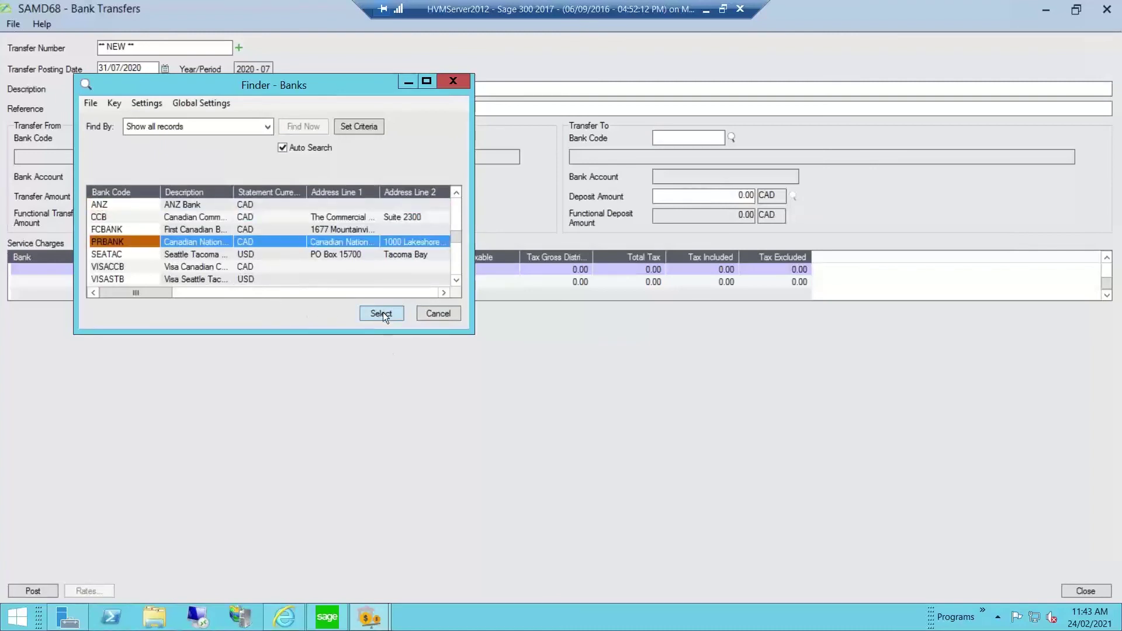
click(381, 314)
click(191, 199)
text(5)
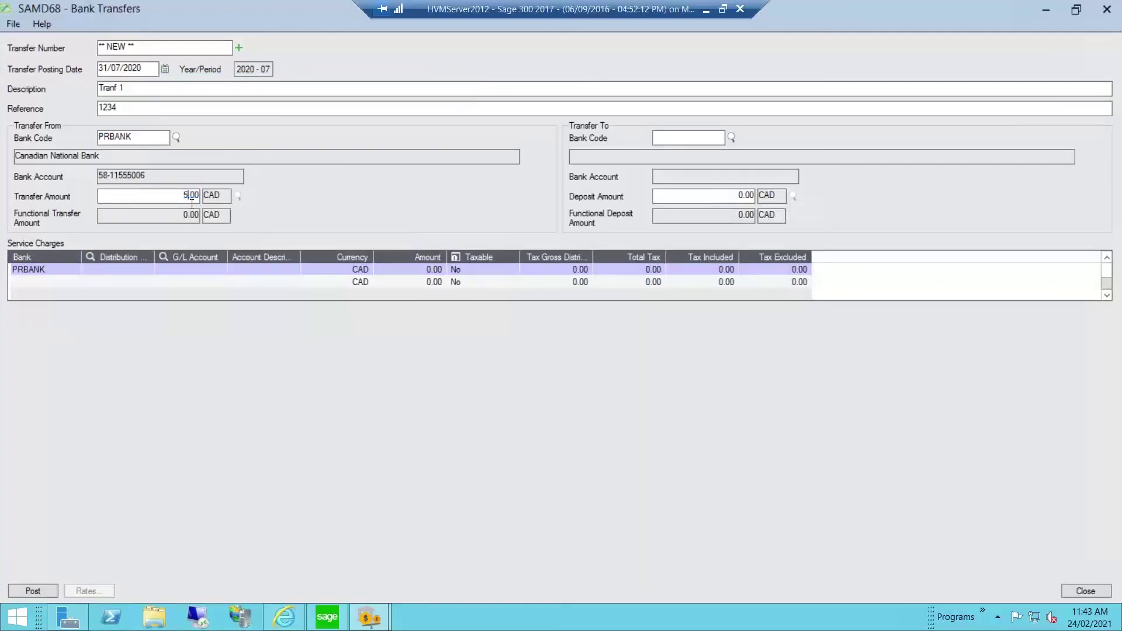
text(0)
key(Tab)
Set FCBANK as the receiving bank, post the transfer and close the Bank Transfers window
click(731, 137)
click(107, 230)
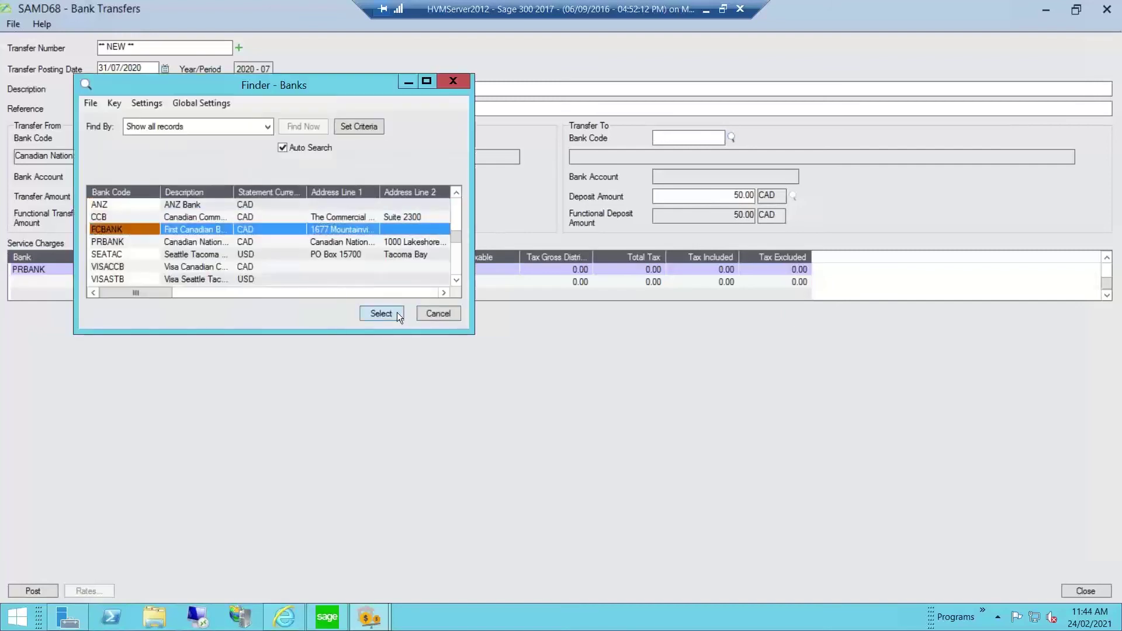
click(397, 312)
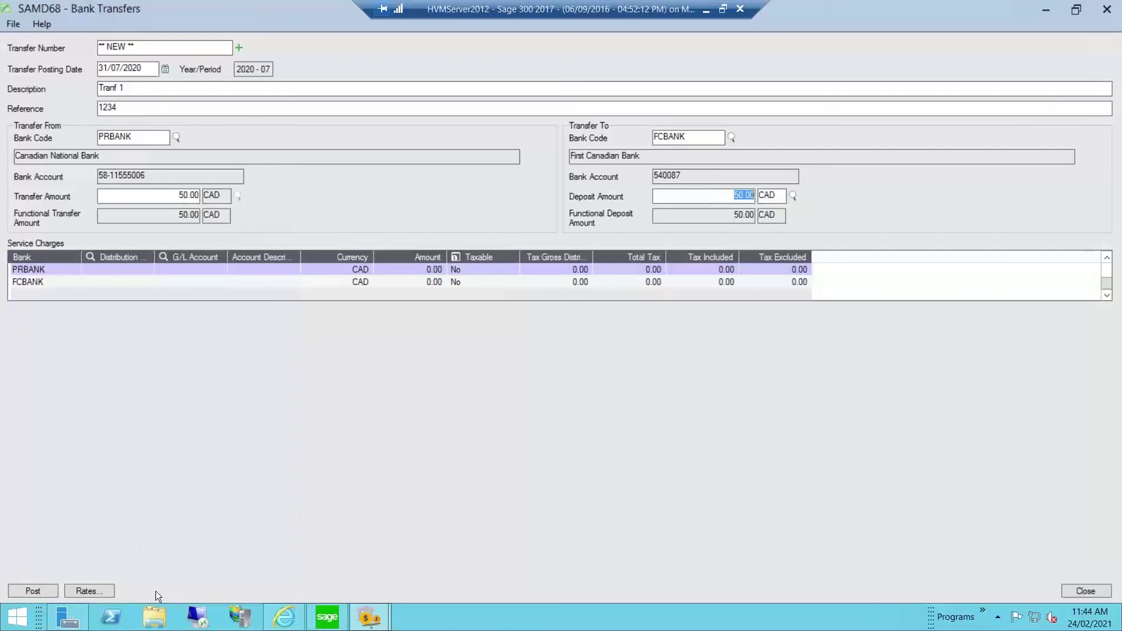
click(29, 592)
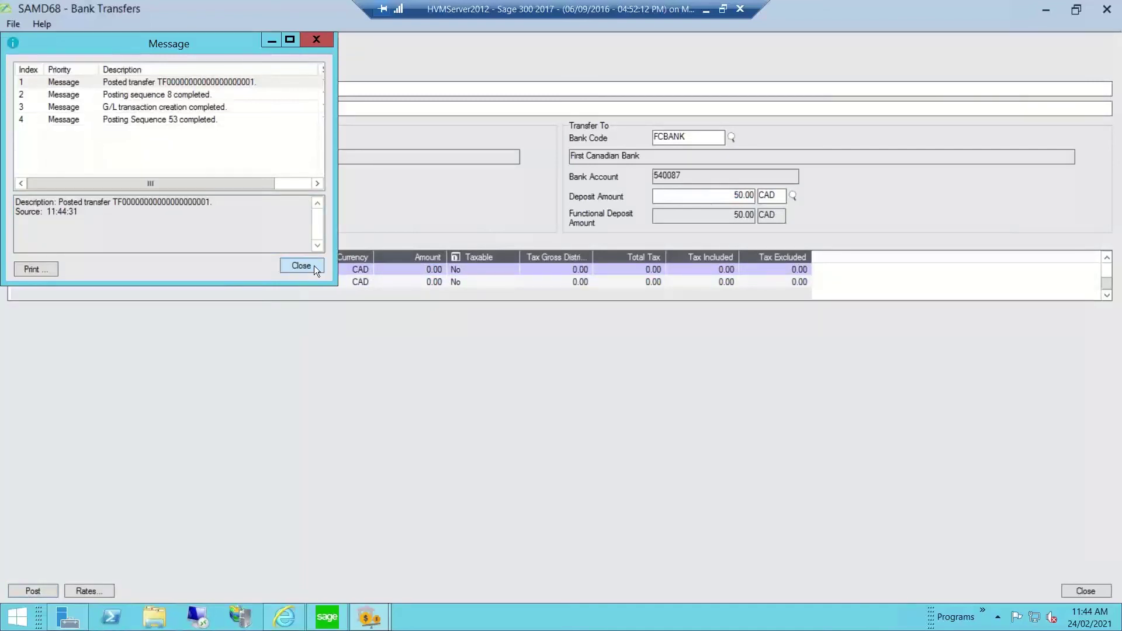
click(314, 265)
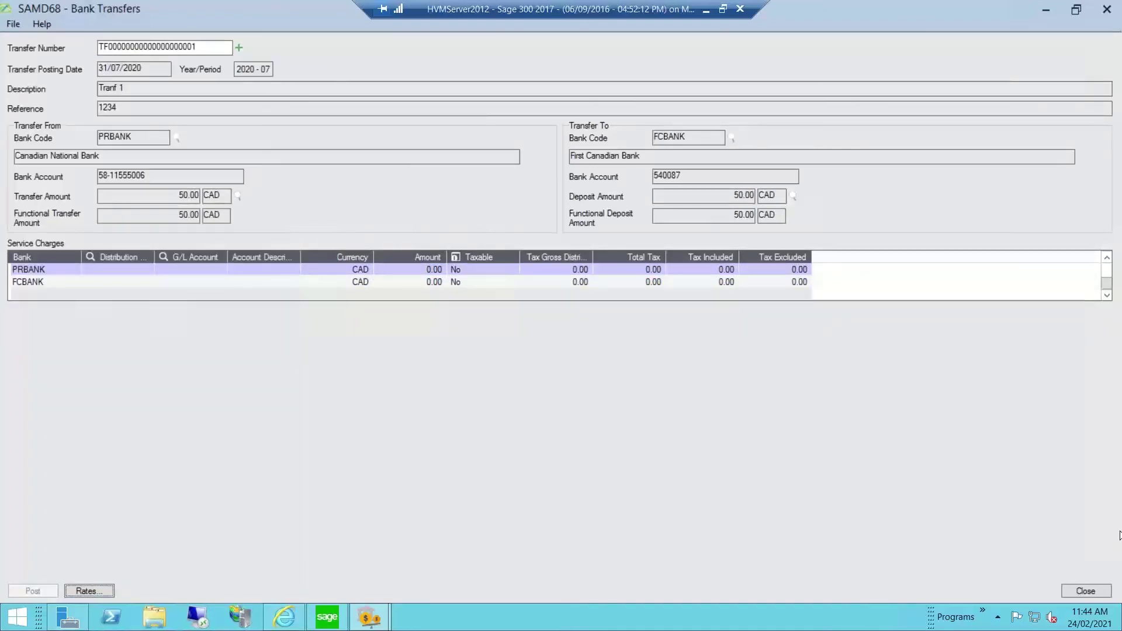
click(1085, 591)
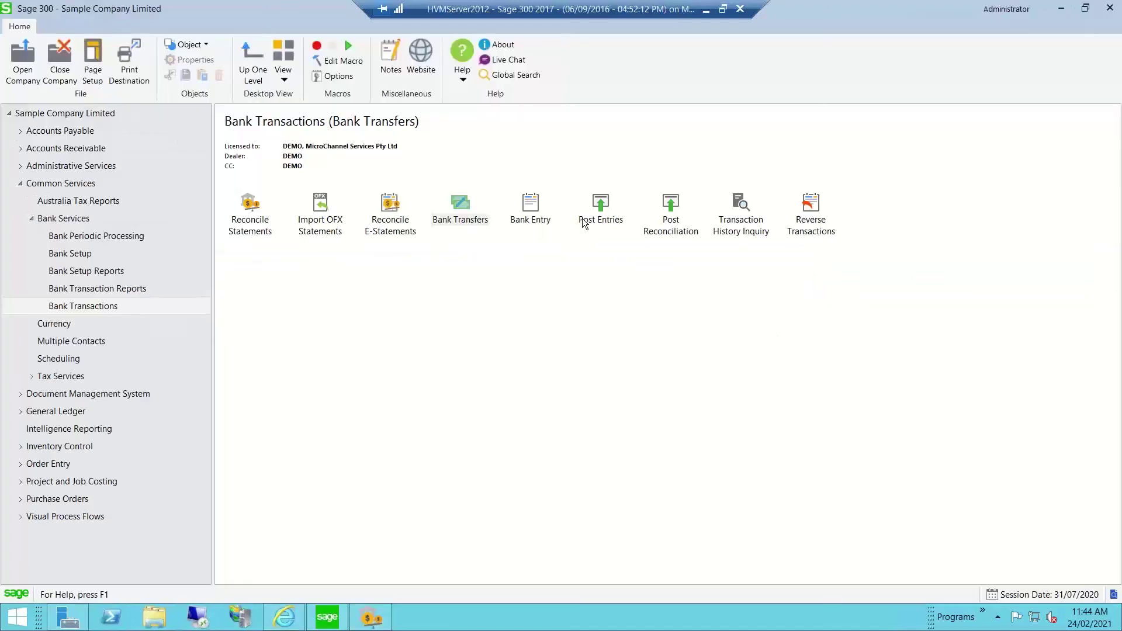
Recalculate the FCBANK reconciliation summary in Reconcile Statements, saving the pending reconciliation changes
click(371, 618)
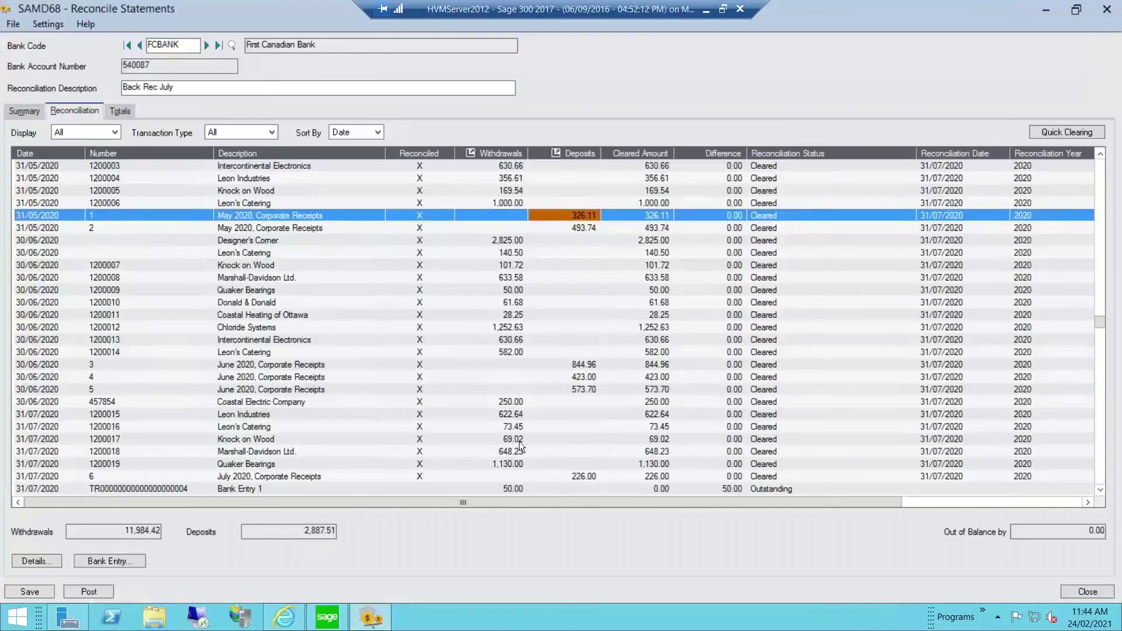
click(13, 113)
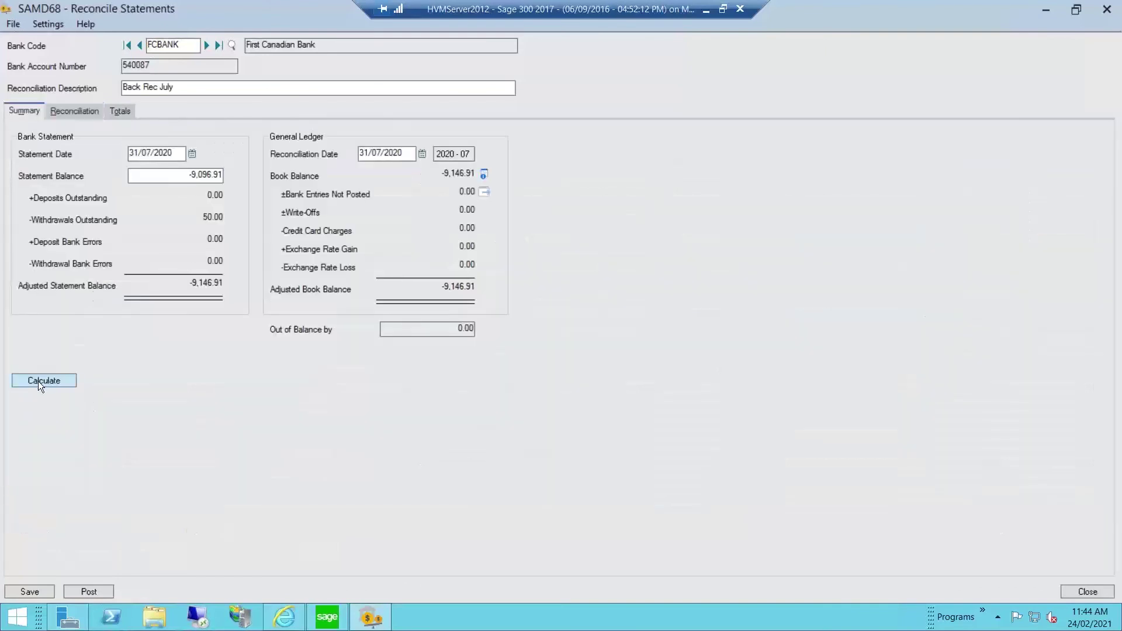
click(38, 381)
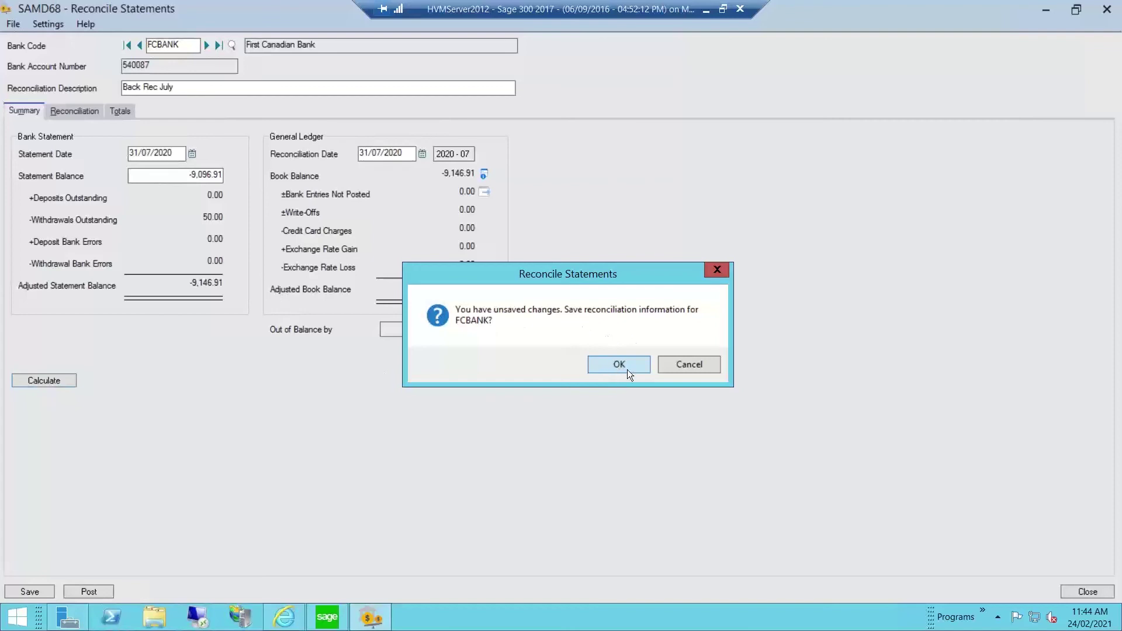
click(616, 364)
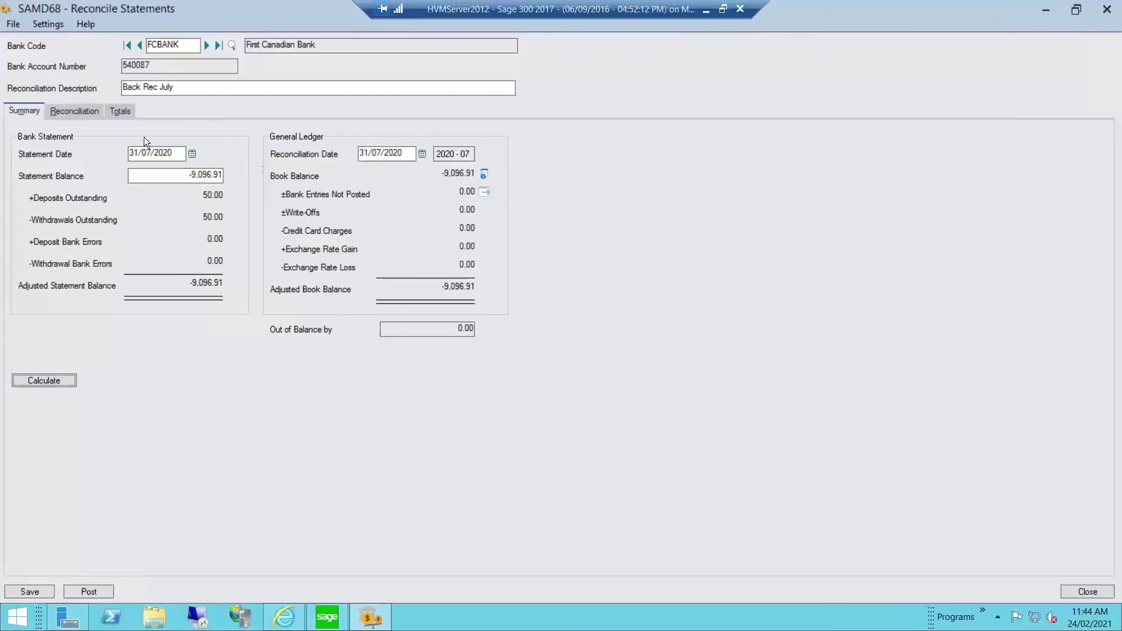
Inspect the source document of the Transfer PRBANK deposit in the FCBANK reconciliation list, and close it
click(74, 110)
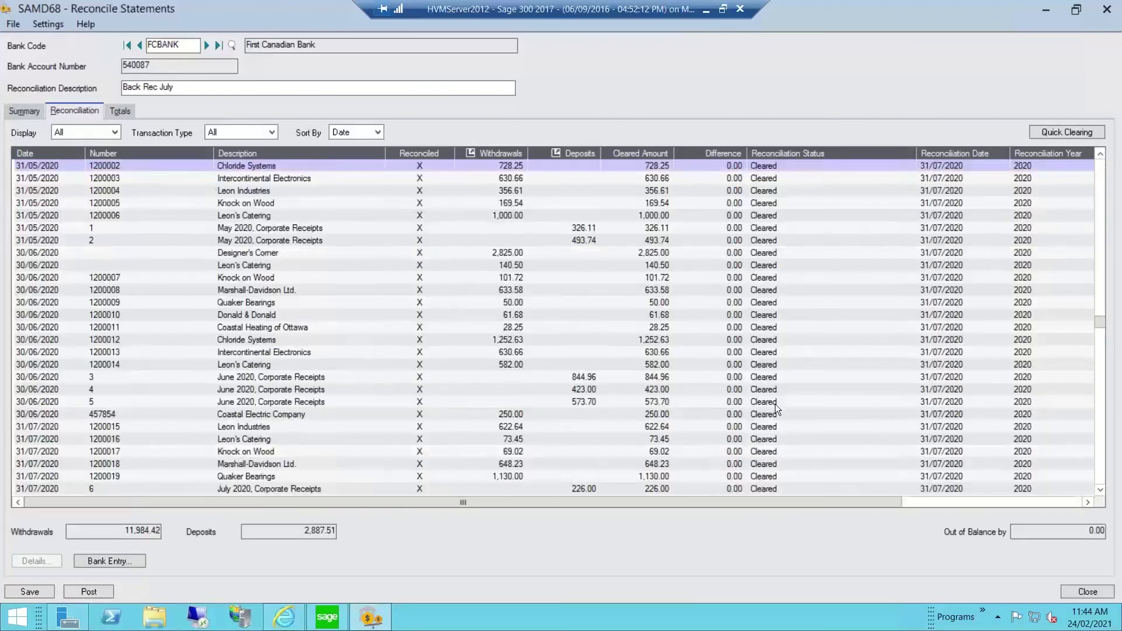
click(775, 404)
scroll(775, 406, down, 3)
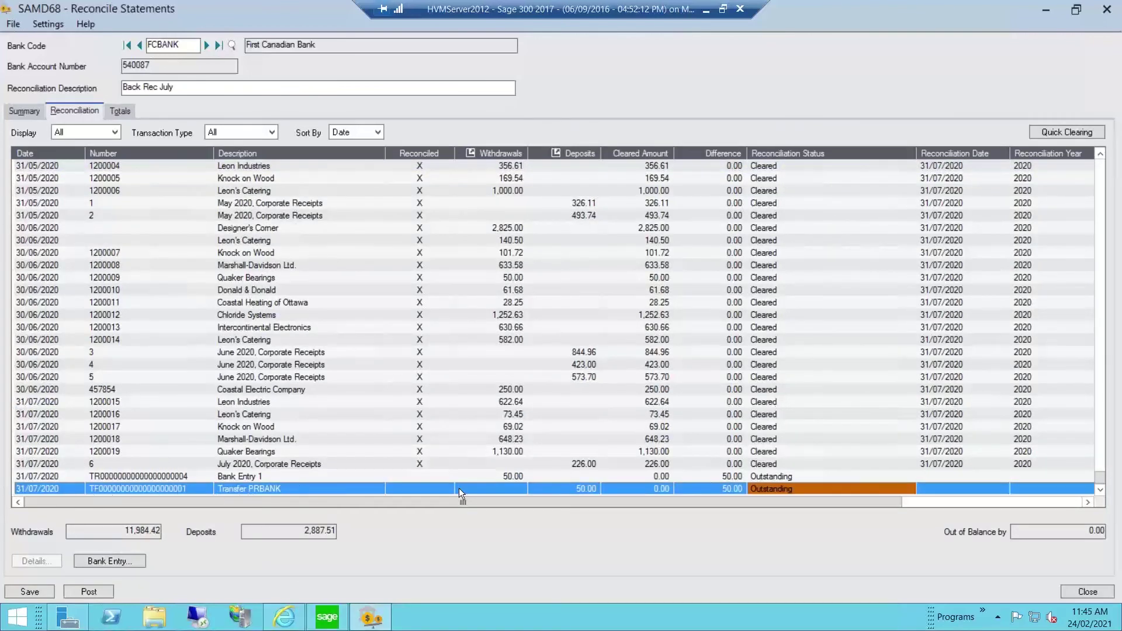
click(557, 153)
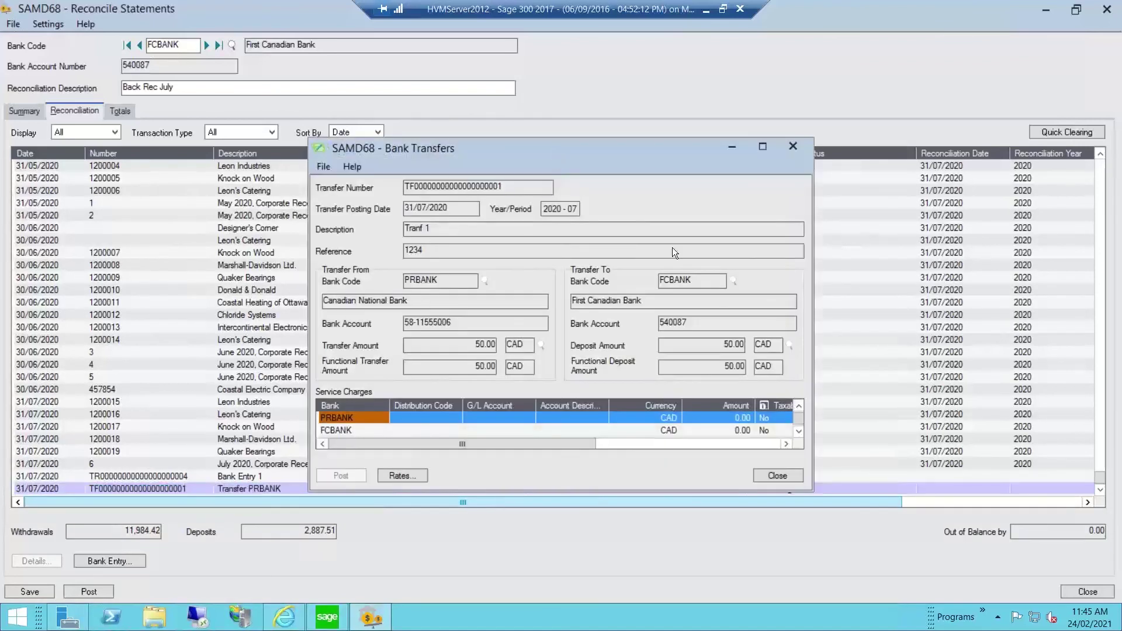
click(778, 475)
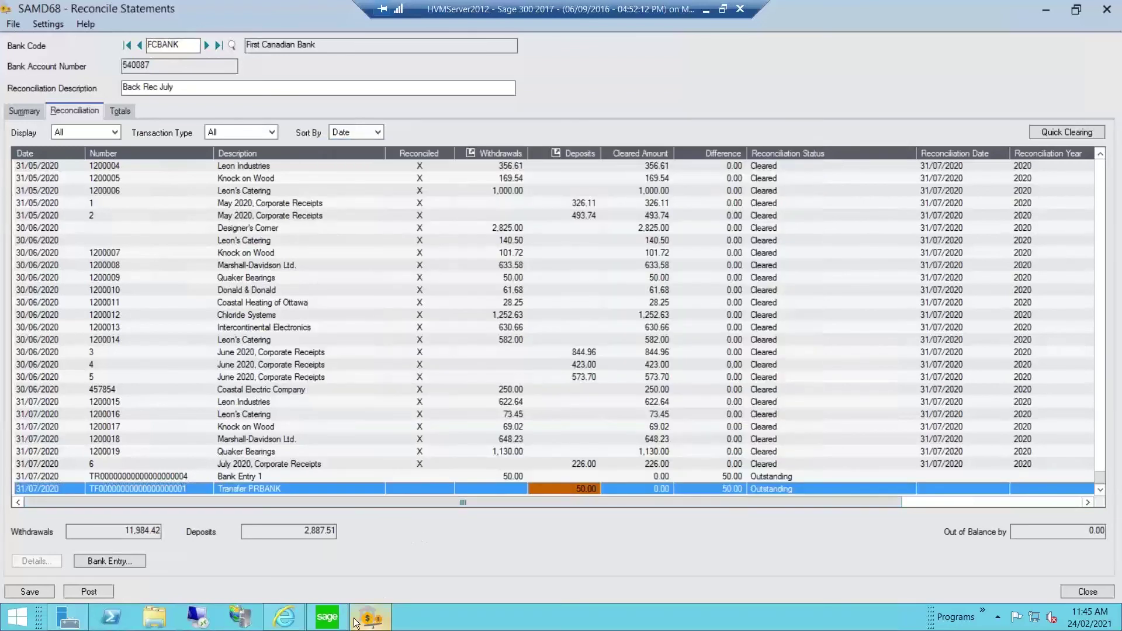
Set up the Bank Reconciliation transaction report with FCBANK as both the From and To bank code
click(1046, 10)
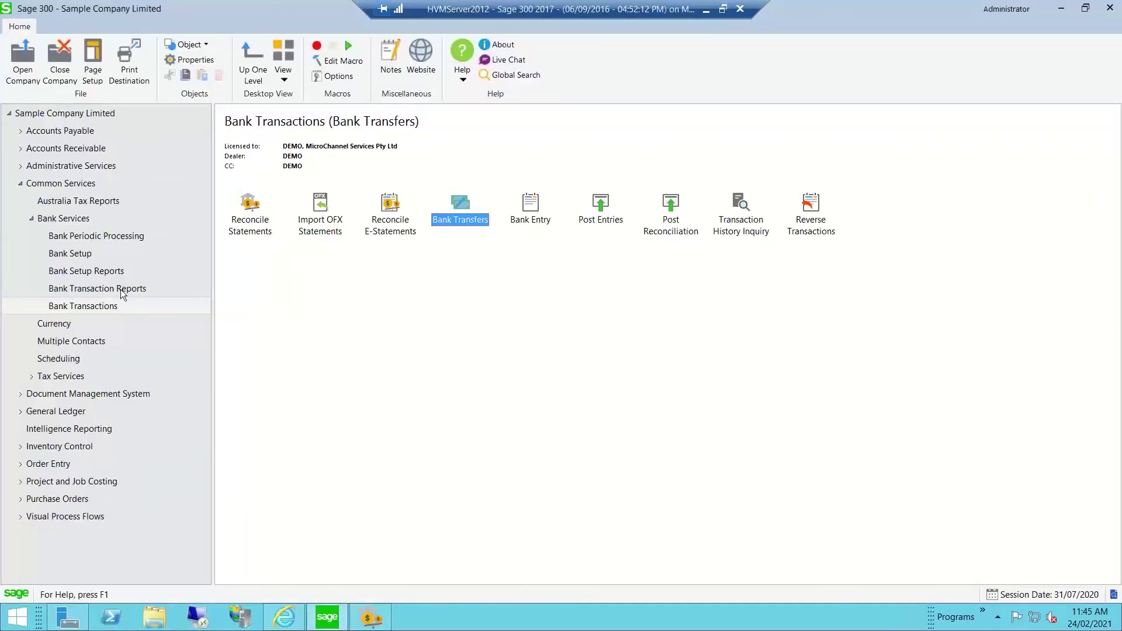
click(123, 291)
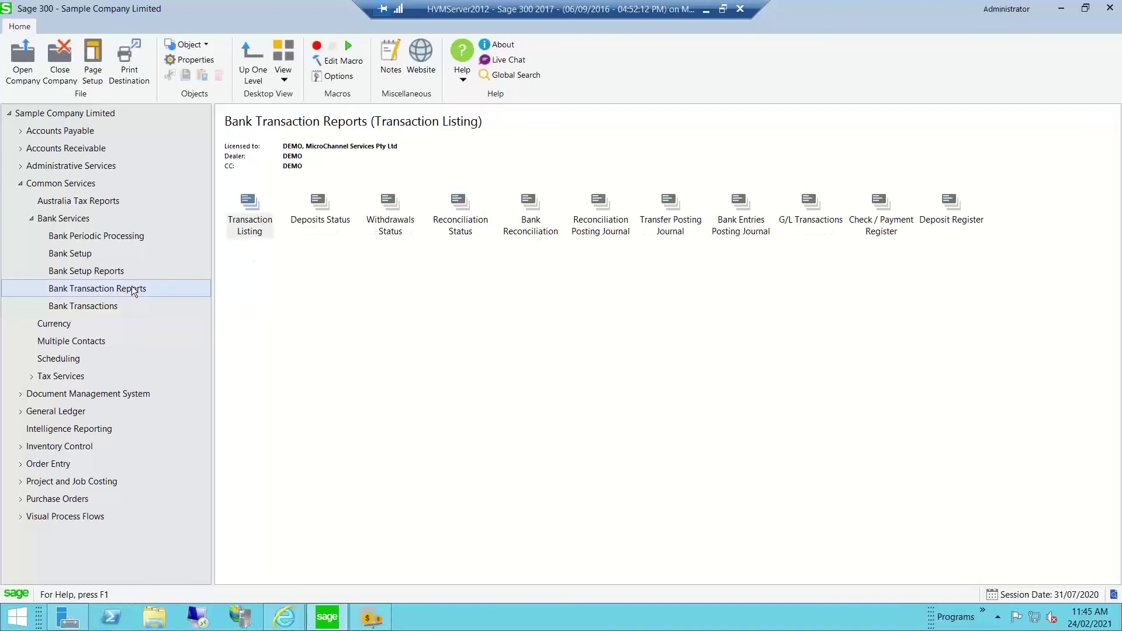
double_click(530, 206)
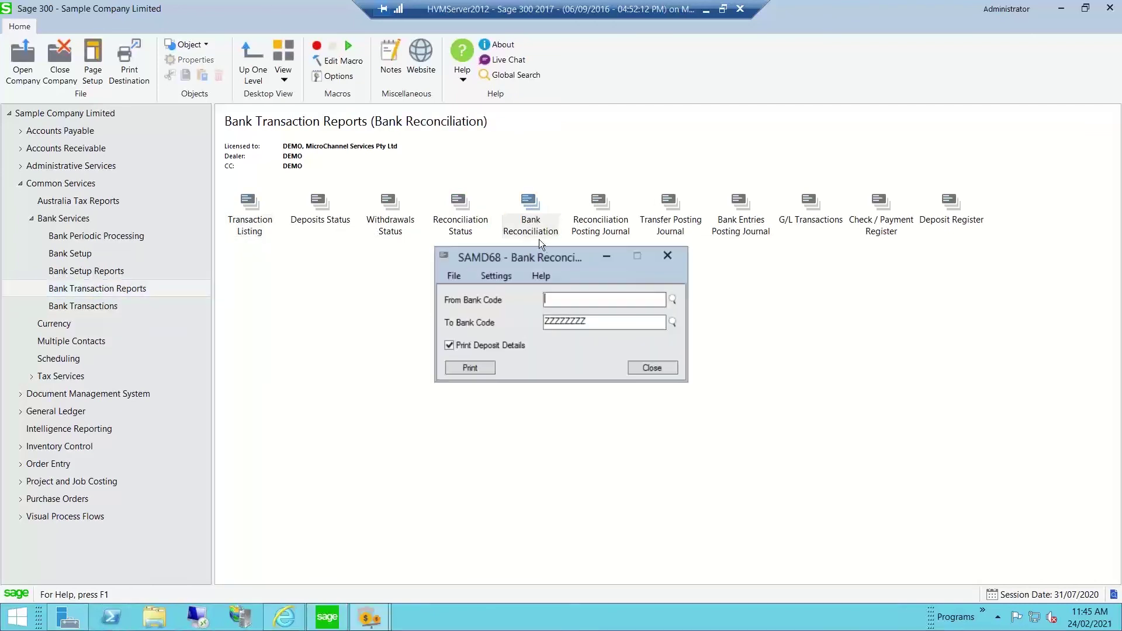
drag(544, 257, 506, 217)
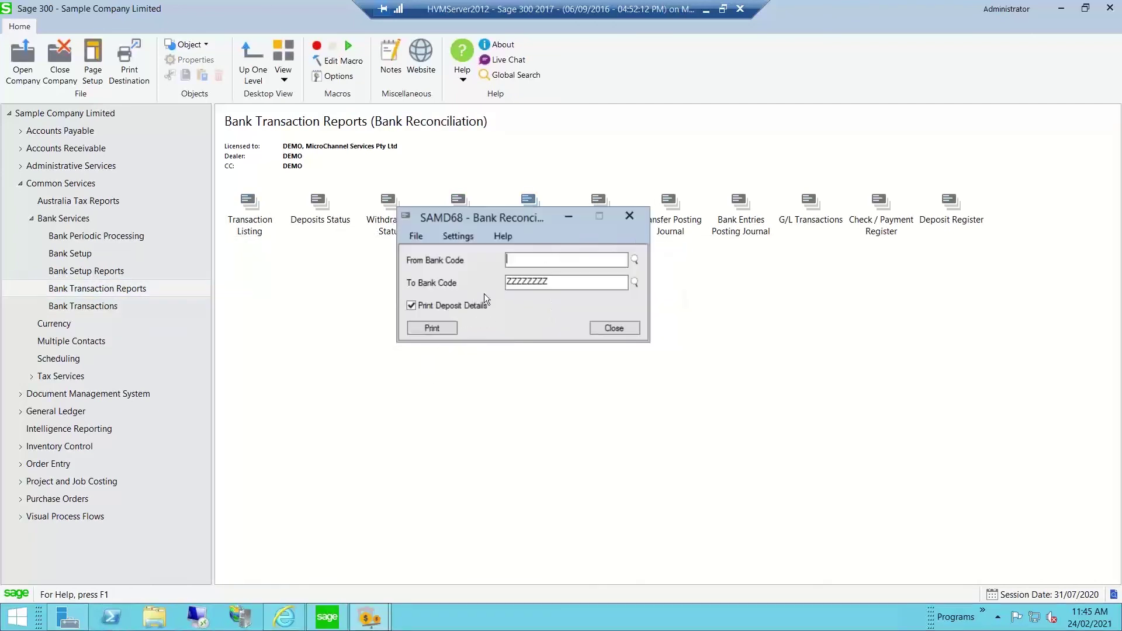
click(634, 260)
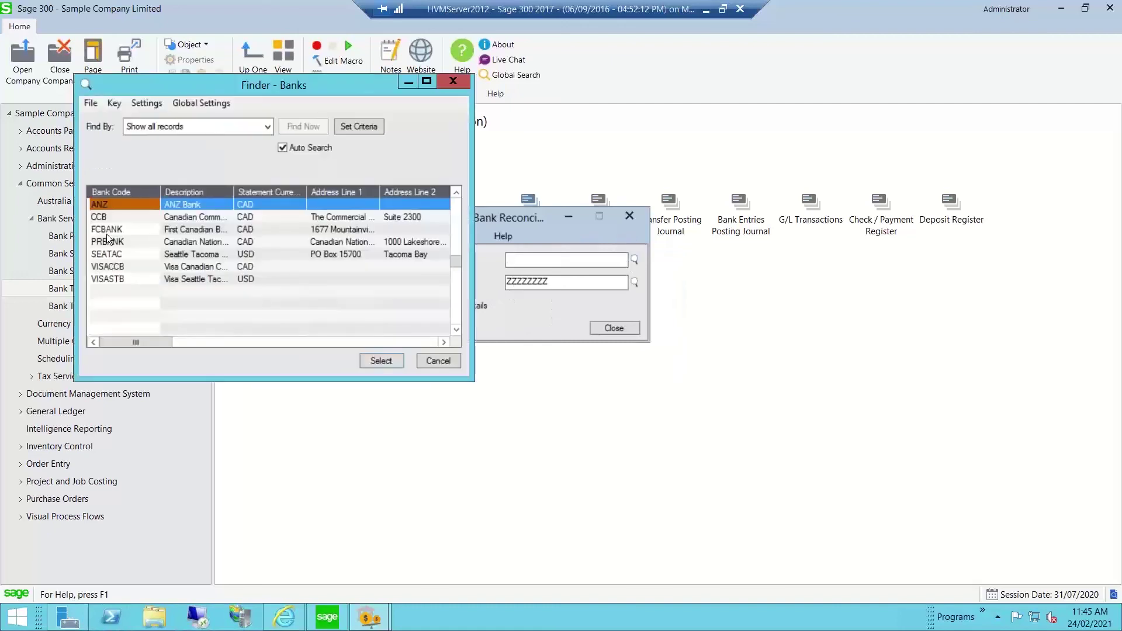
click(109, 231)
click(393, 364)
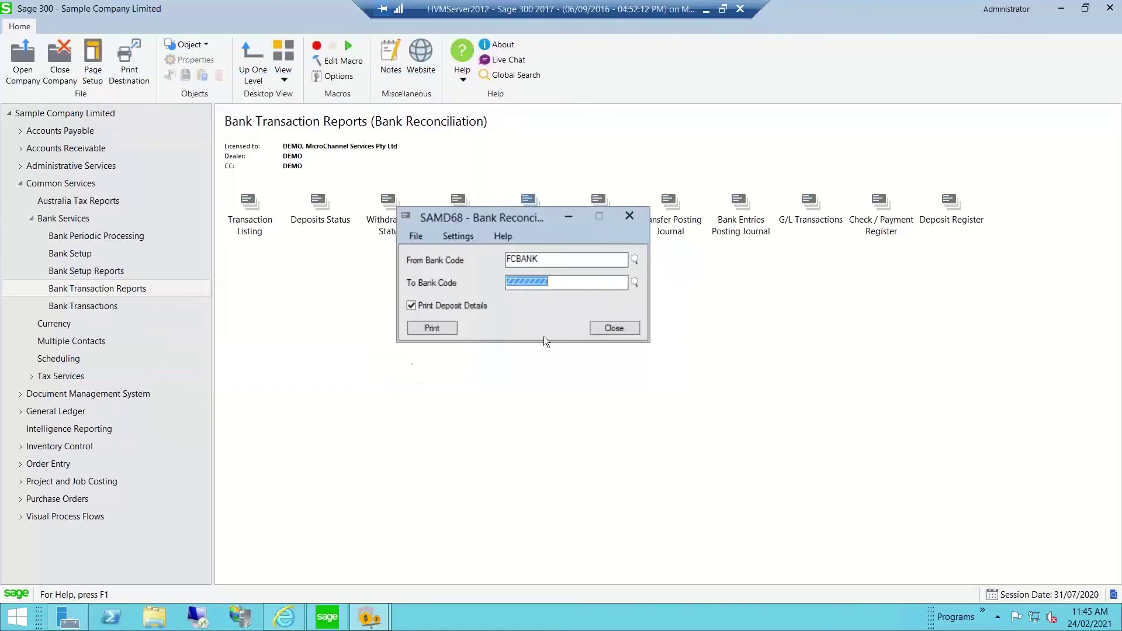
click(635, 283)
click(105, 229)
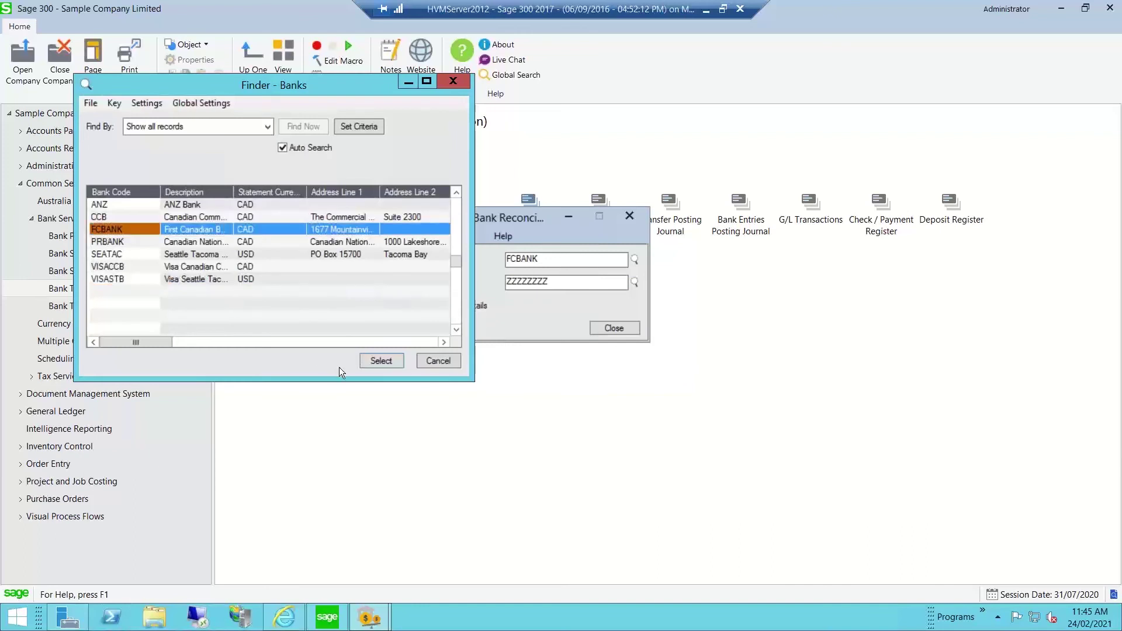
click(381, 363)
Generate the Bank Reconciliation report, review all its pages, and close the report and its dialog
click(423, 329)
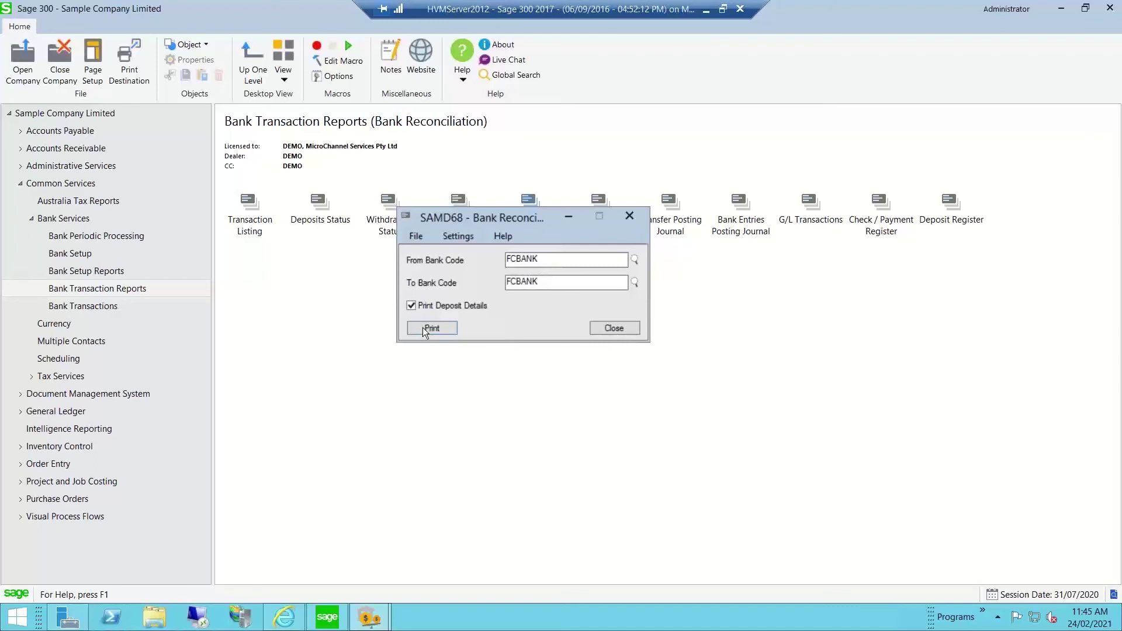
click(423, 328)
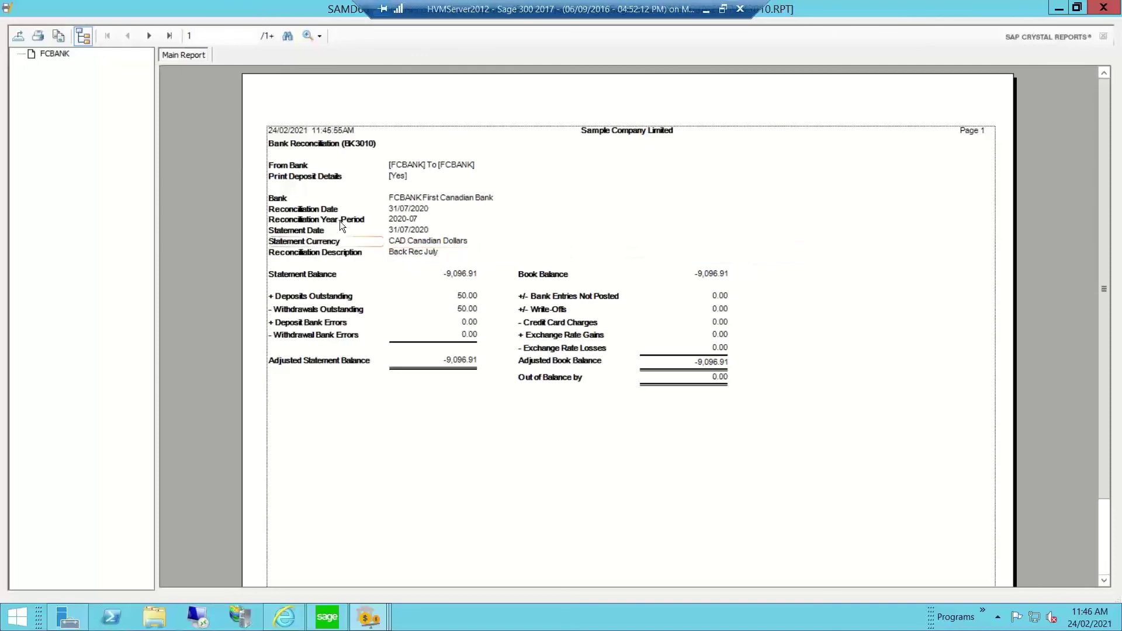
click(153, 35)
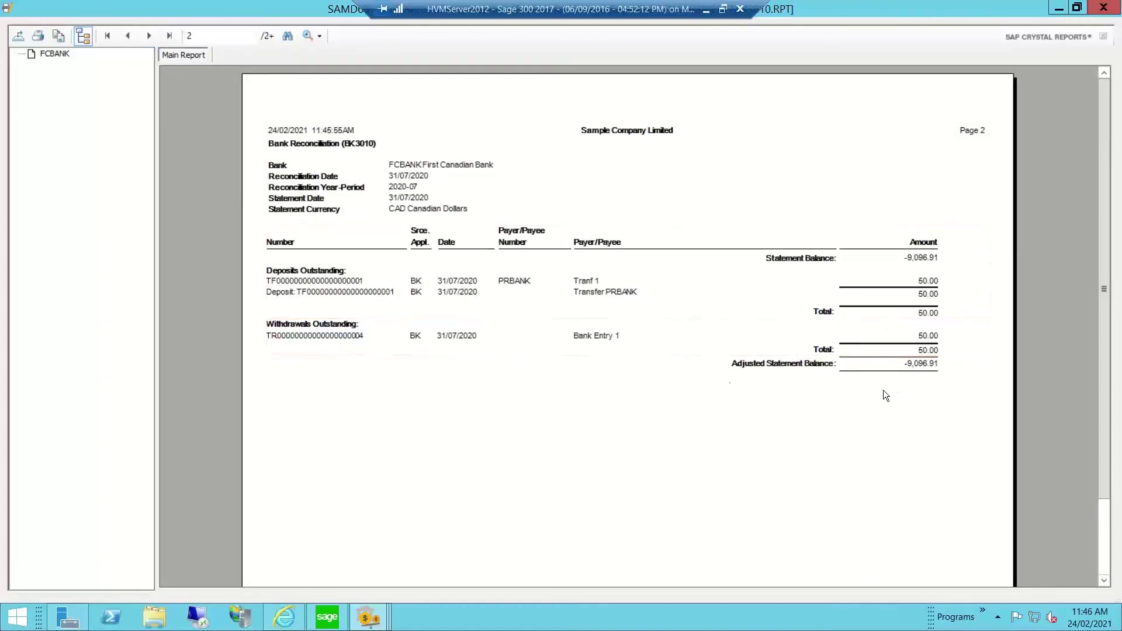
click(150, 37)
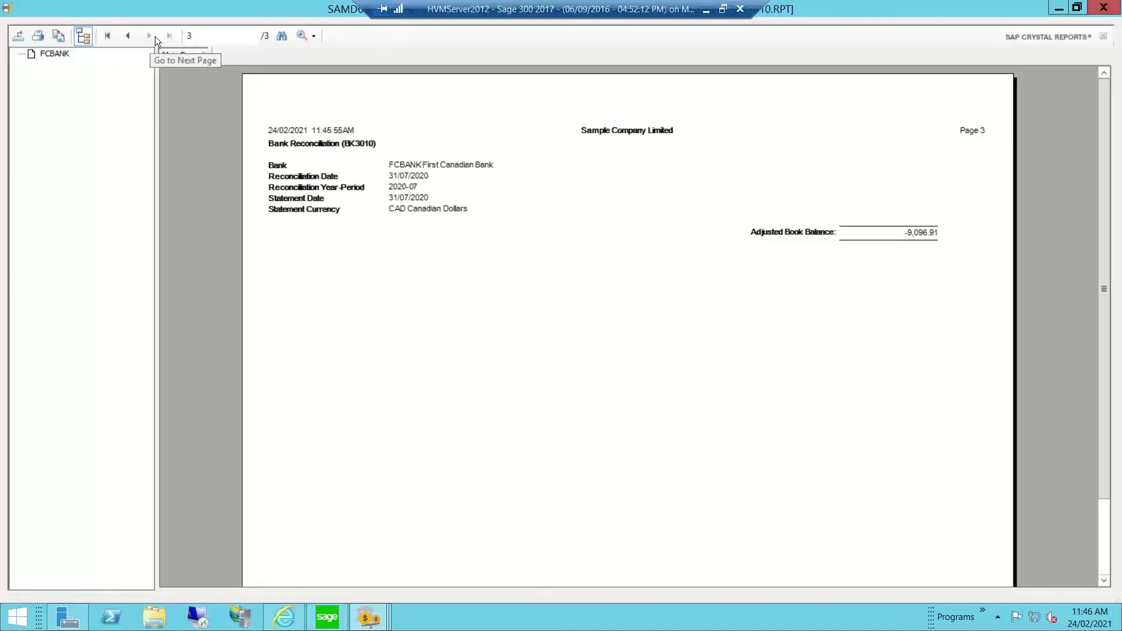
click(106, 34)
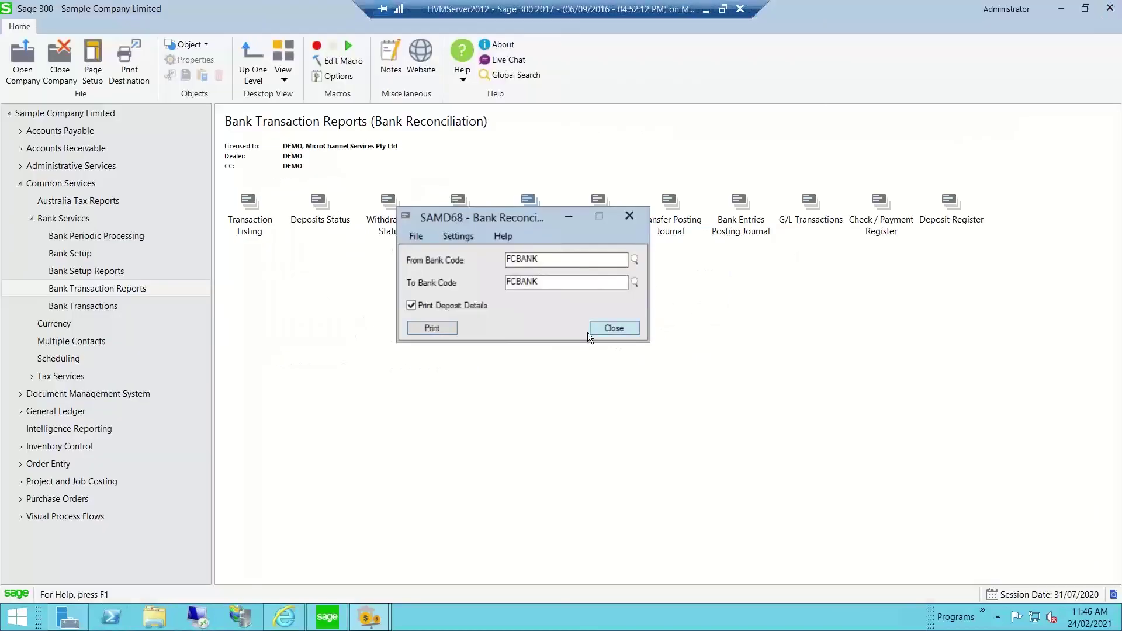
click(631, 329)
Mark Bank Entry 1 and Transfer PRBANK as reconciled in the FCBANK statement and save the reconciliation
click(368, 619)
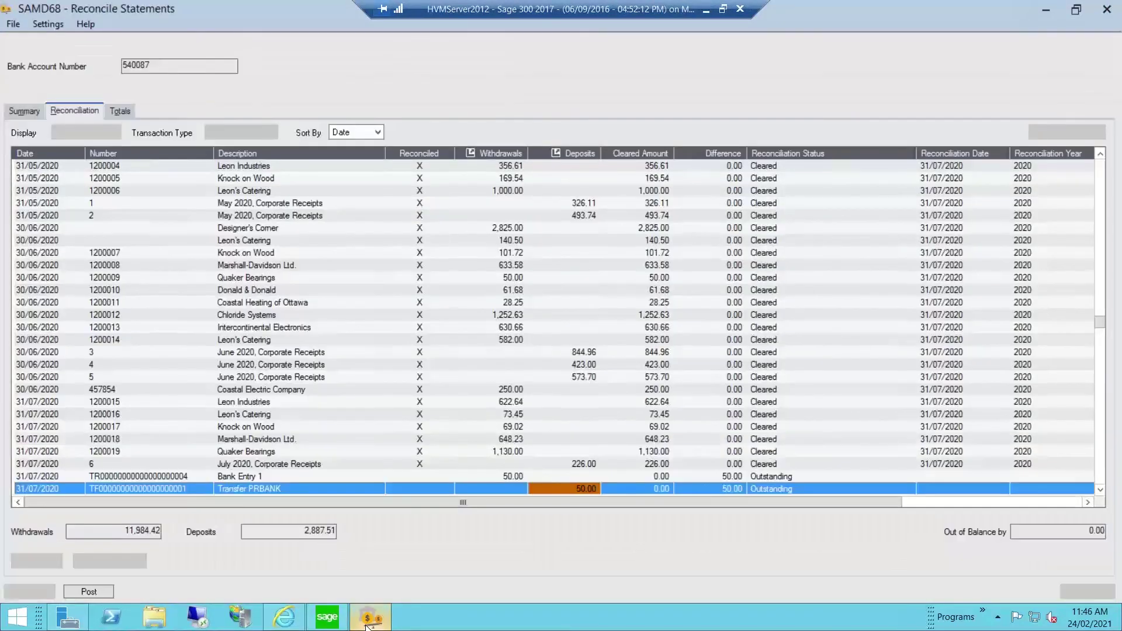
double_click(419, 476)
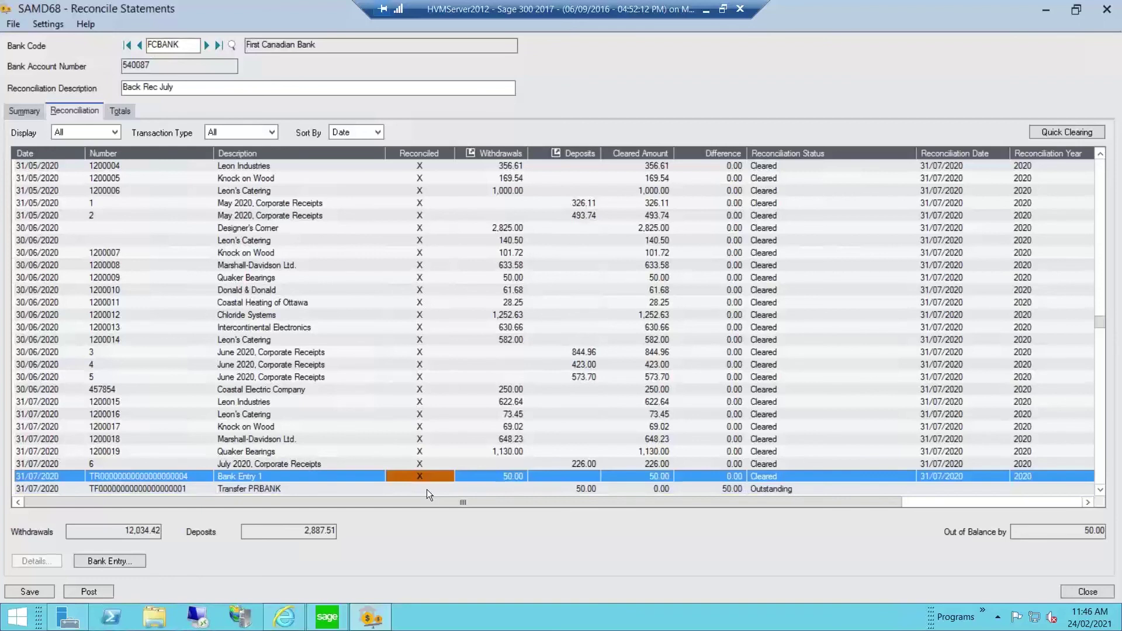
double_click(427, 489)
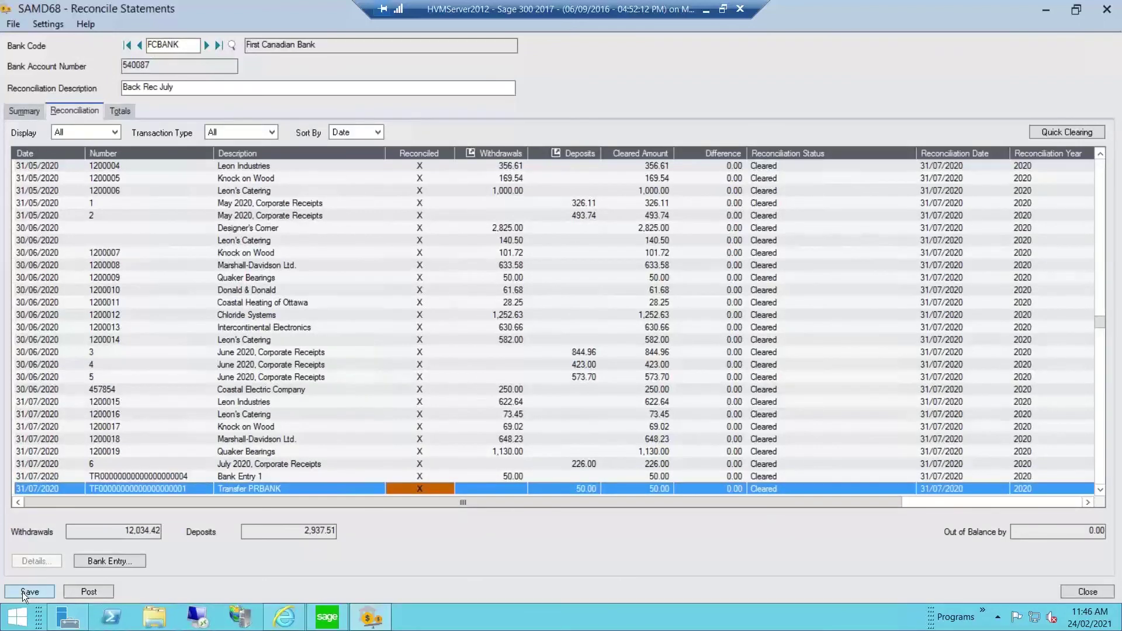
click(21, 110)
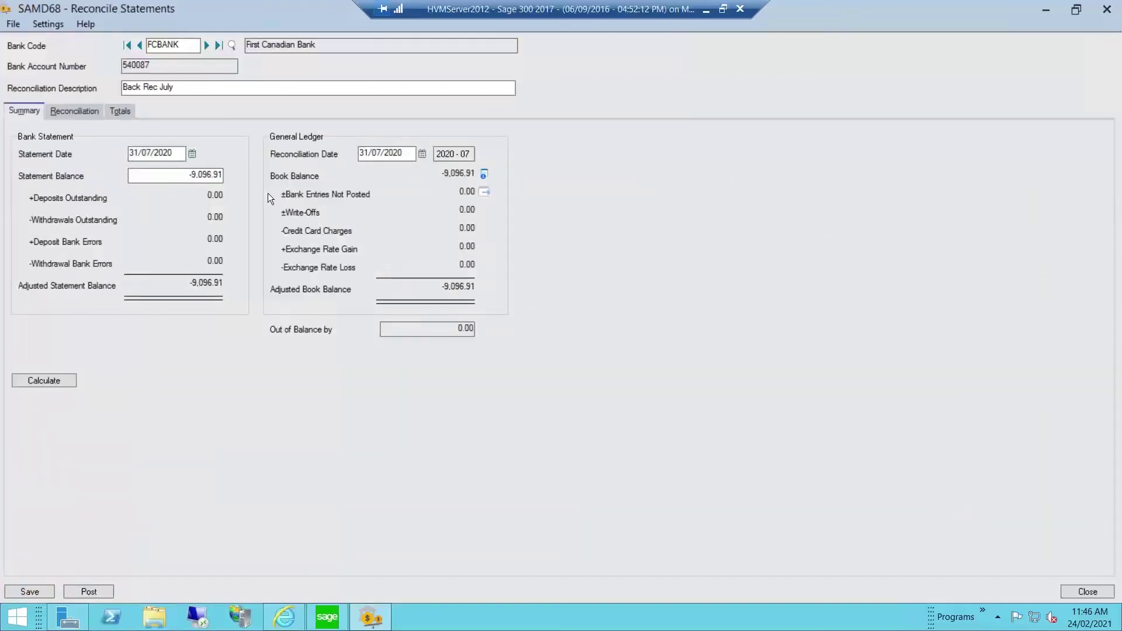
click(29, 592)
Review the cleared totals, post the FCBANK reconciliation, and close the posting messages
click(122, 109)
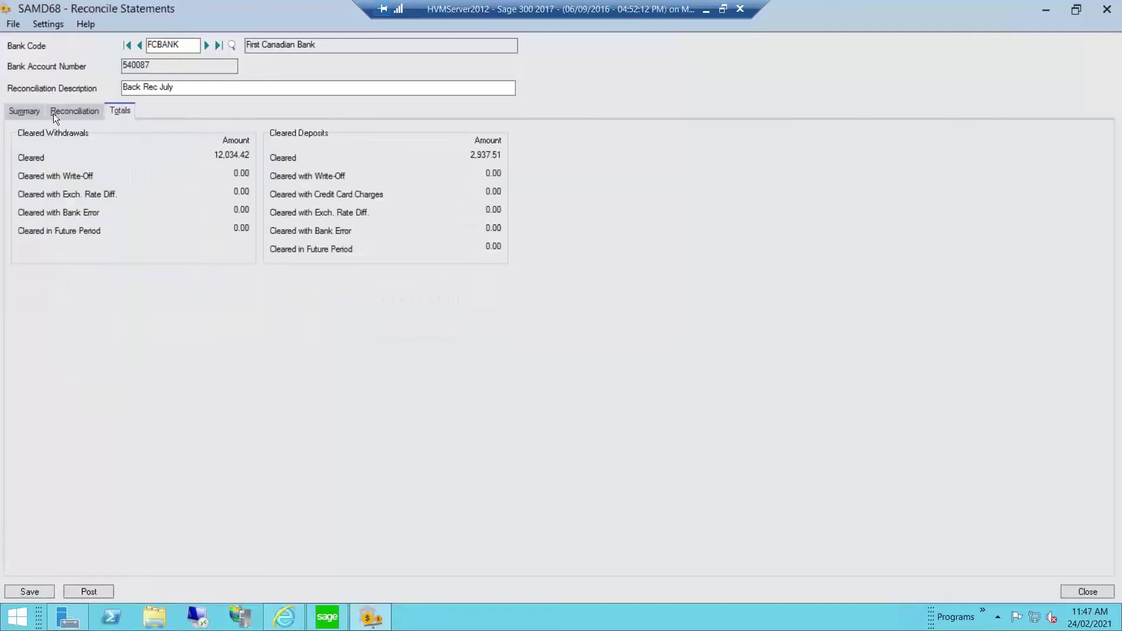
click(19, 111)
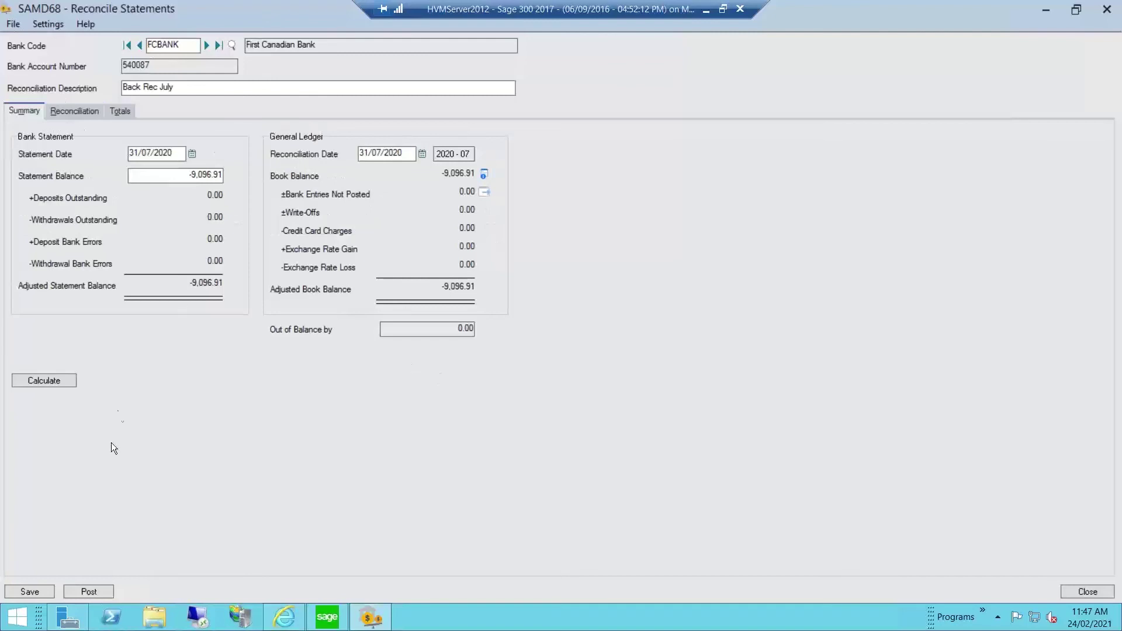
click(88, 592)
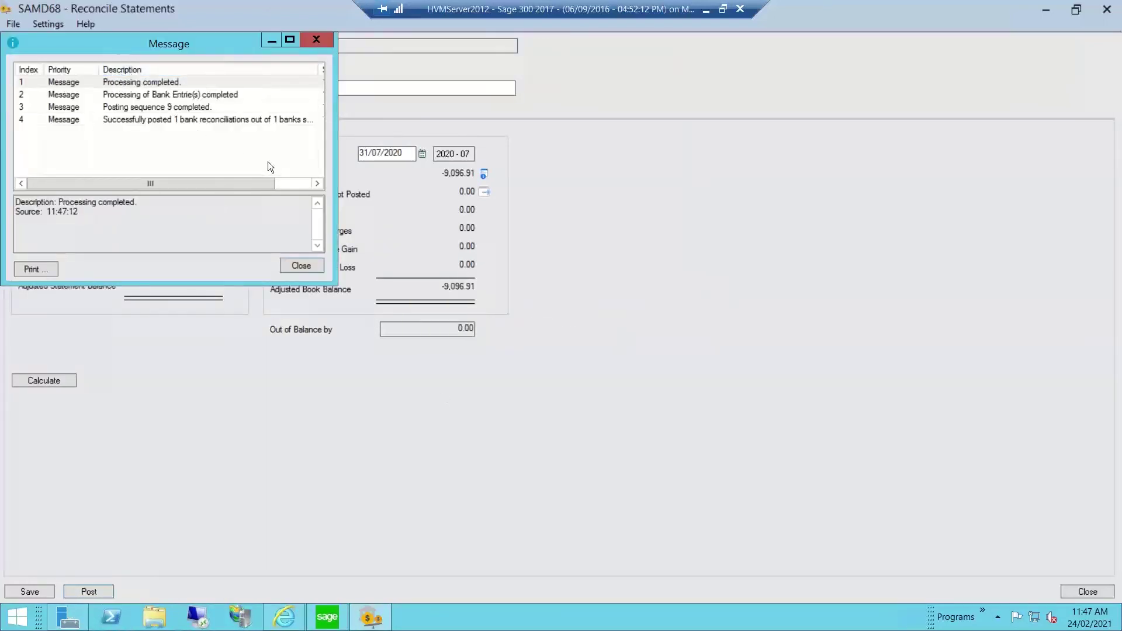
click(180, 117)
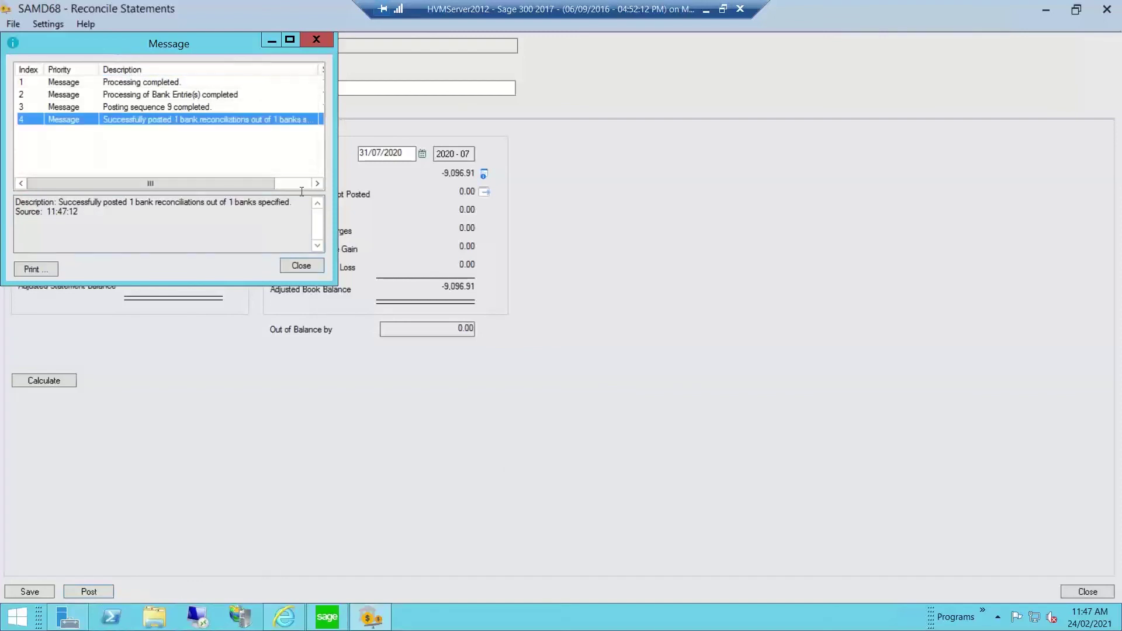
click(301, 266)
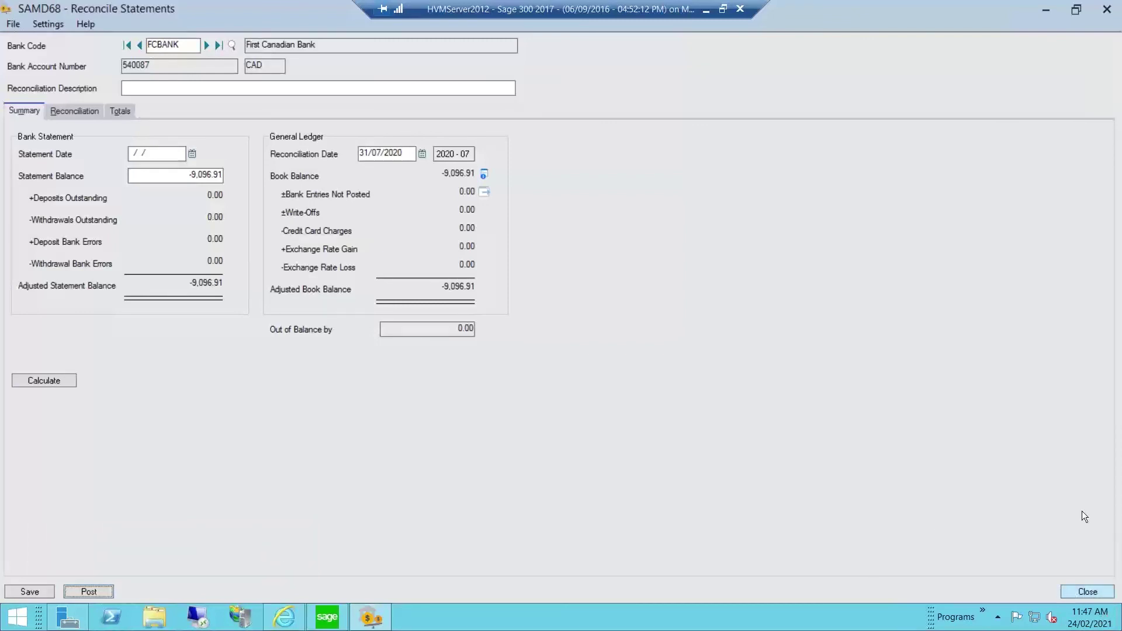
Open Post Reconciliation, set it to a range of banks, and browse the starting-bank choices without selecting one
click(1046, 9)
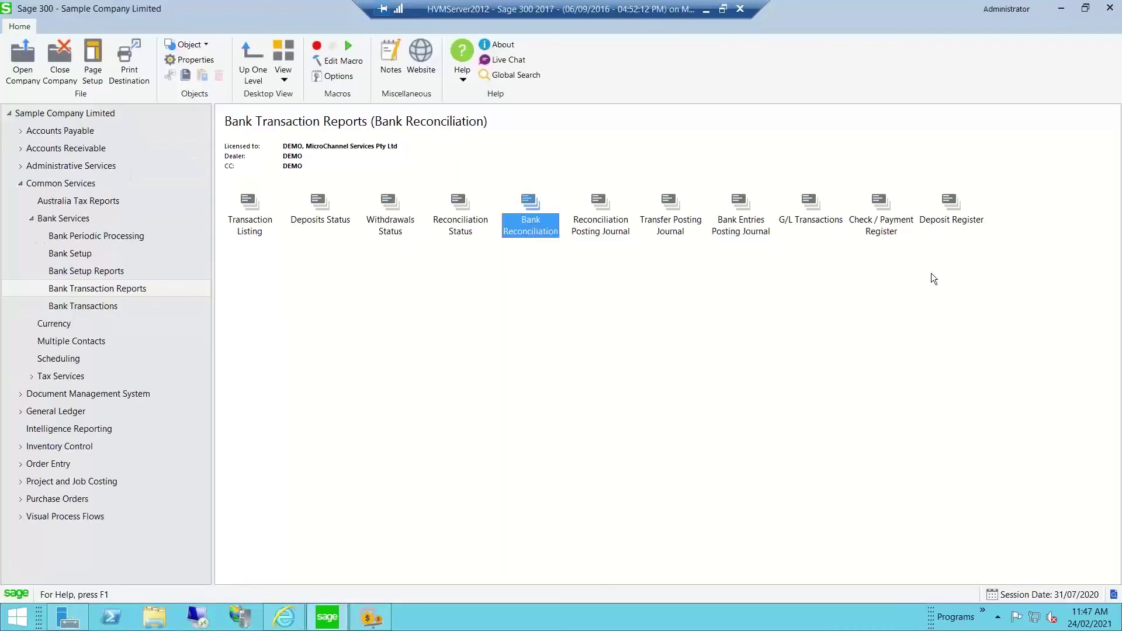
click(103, 307)
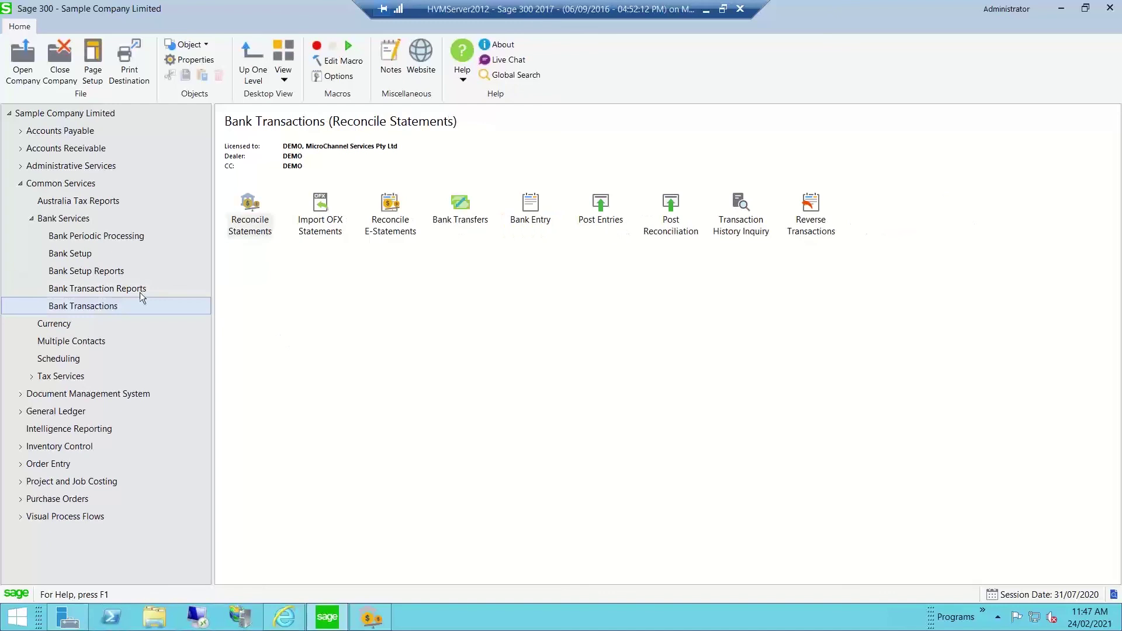
double_click(672, 211)
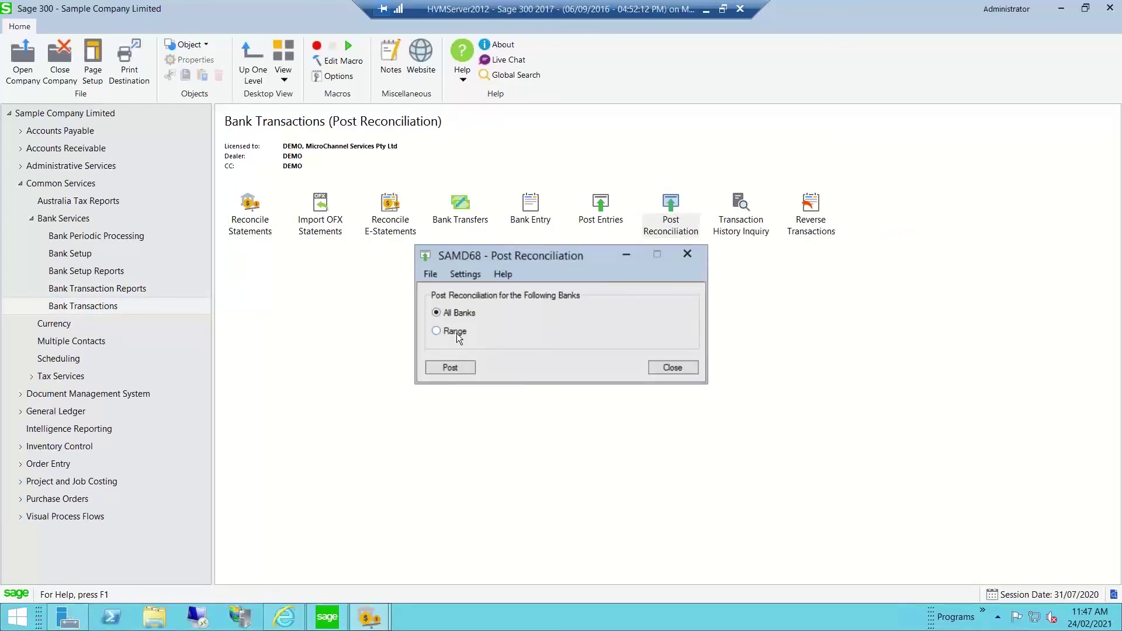
click(455, 332)
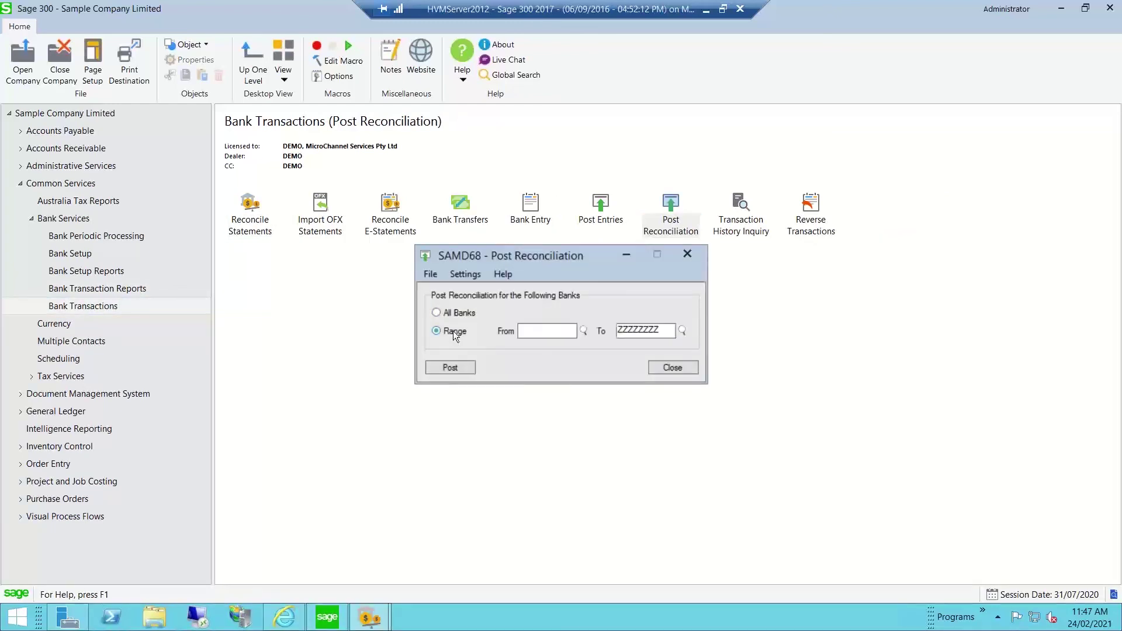
click(582, 332)
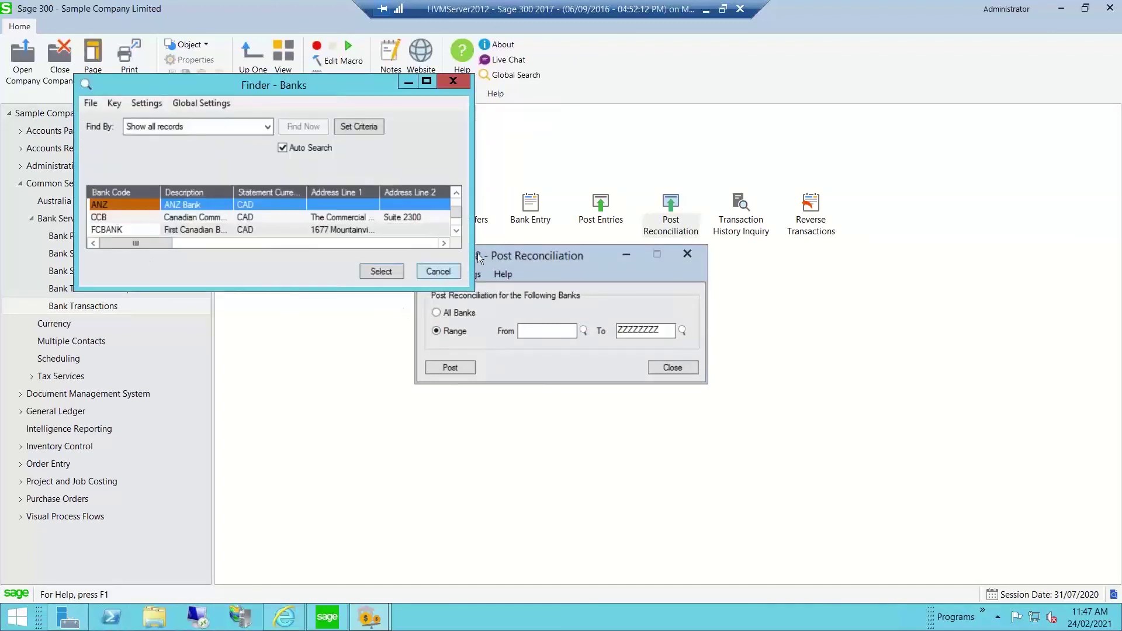
click(450, 272)
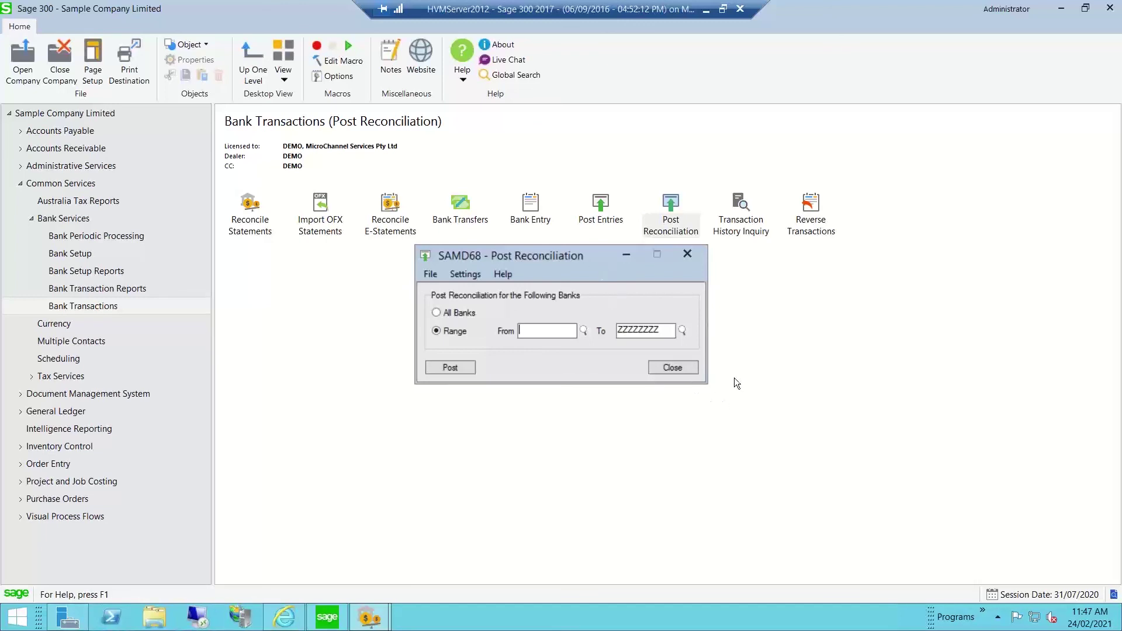
Leave Post Reconciliation and print the Reconciliation Posting Journal for posting sequence 9 (FCBANK), including previously printed journals
click(671, 370)
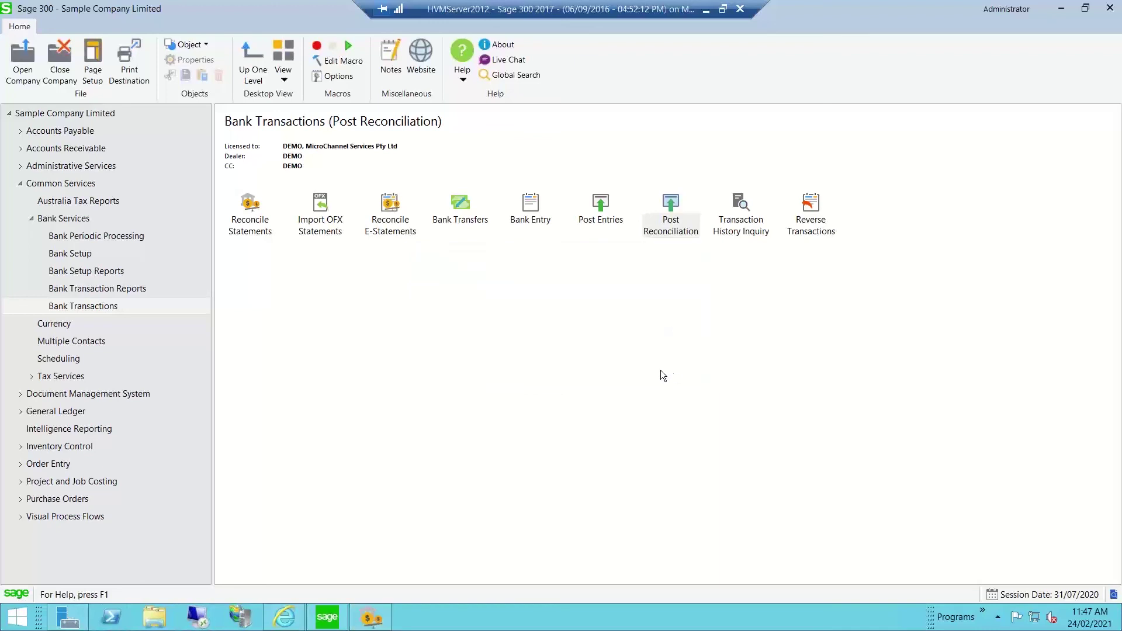
click(79, 288)
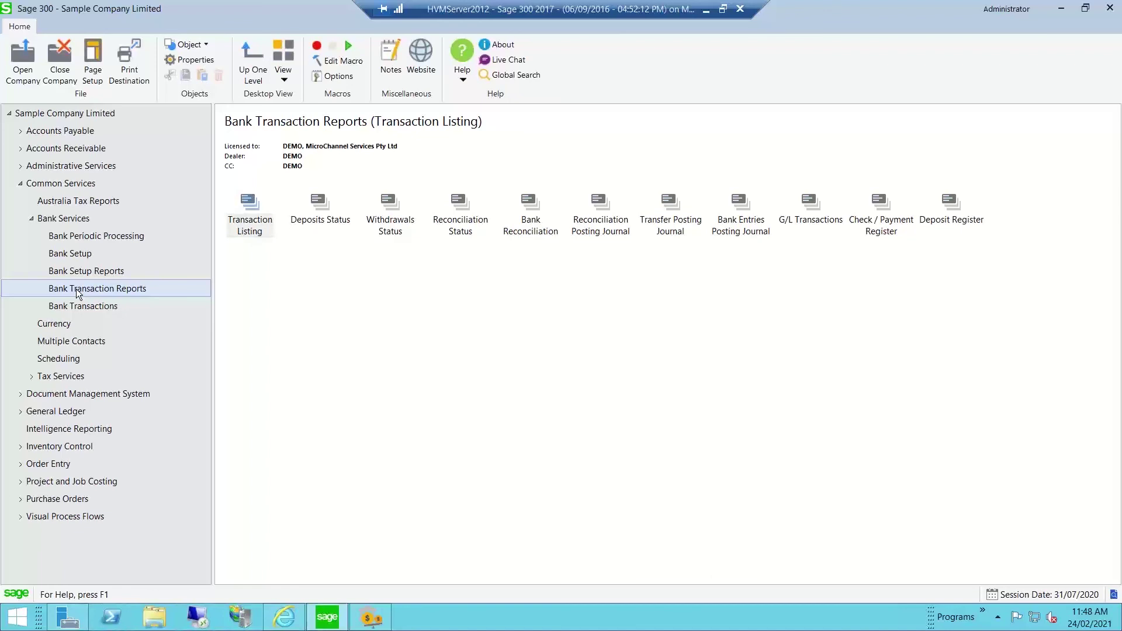
double_click(601, 223)
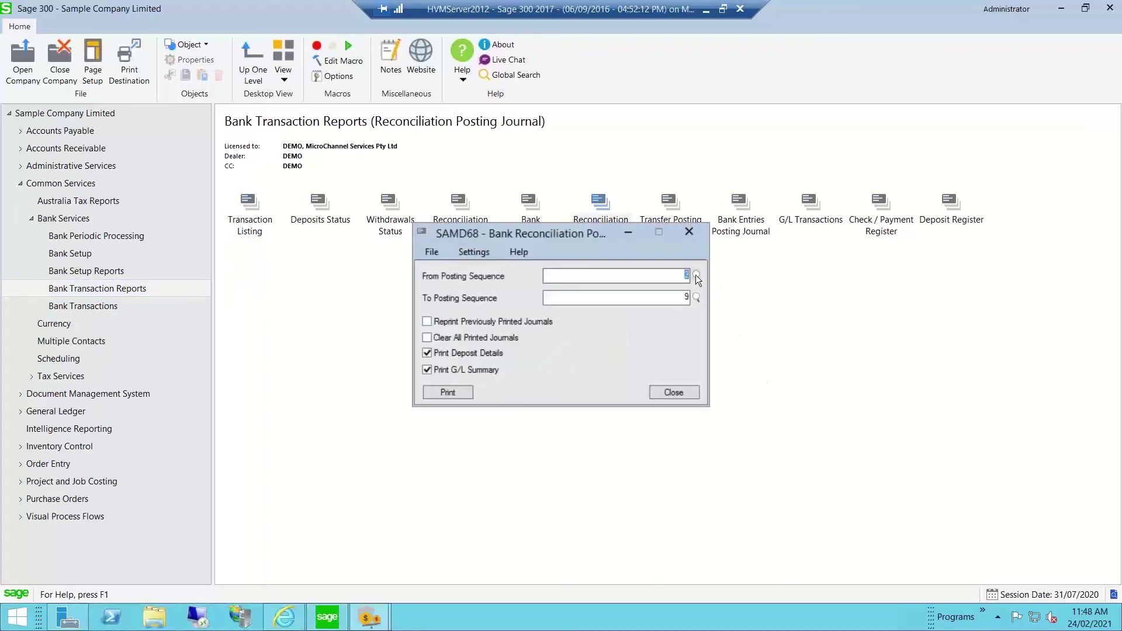
click(696, 275)
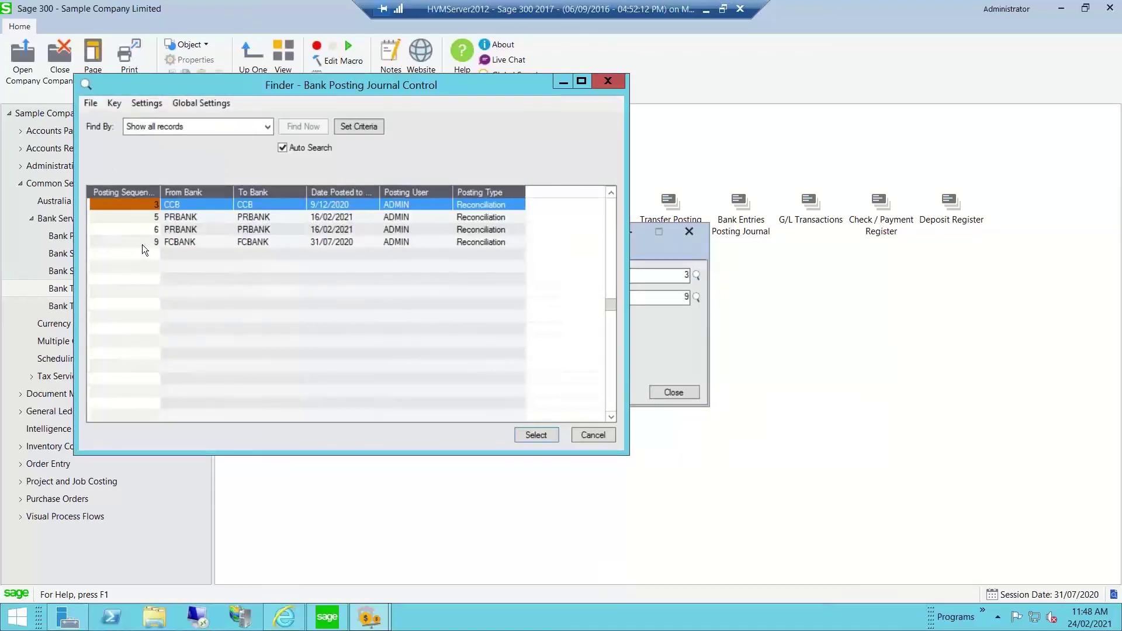
click(180, 243)
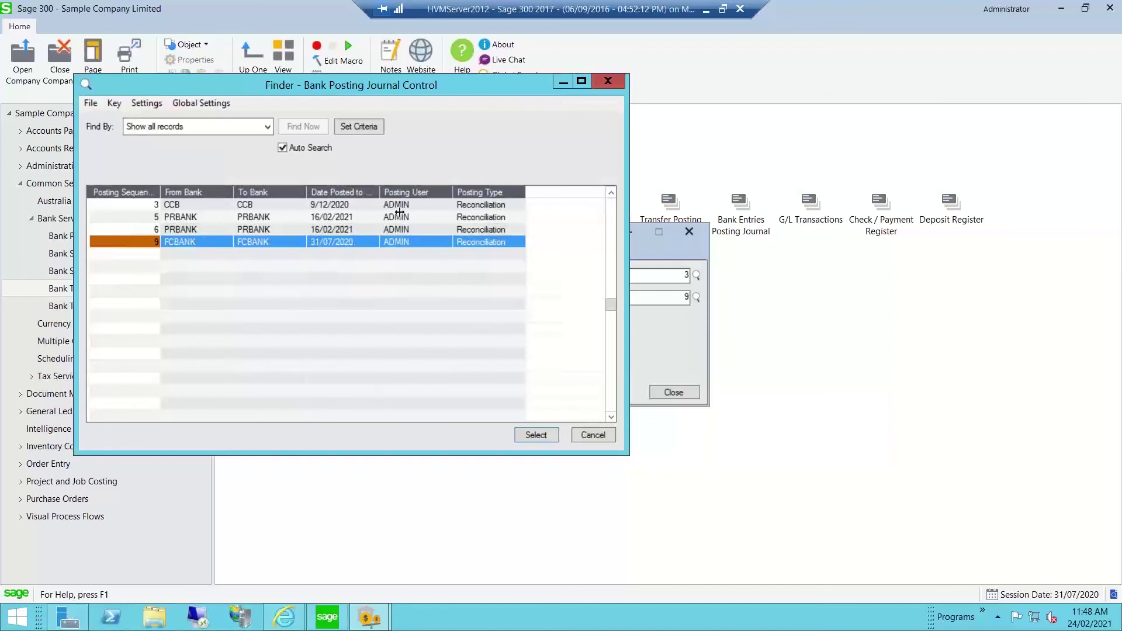
click(536, 436)
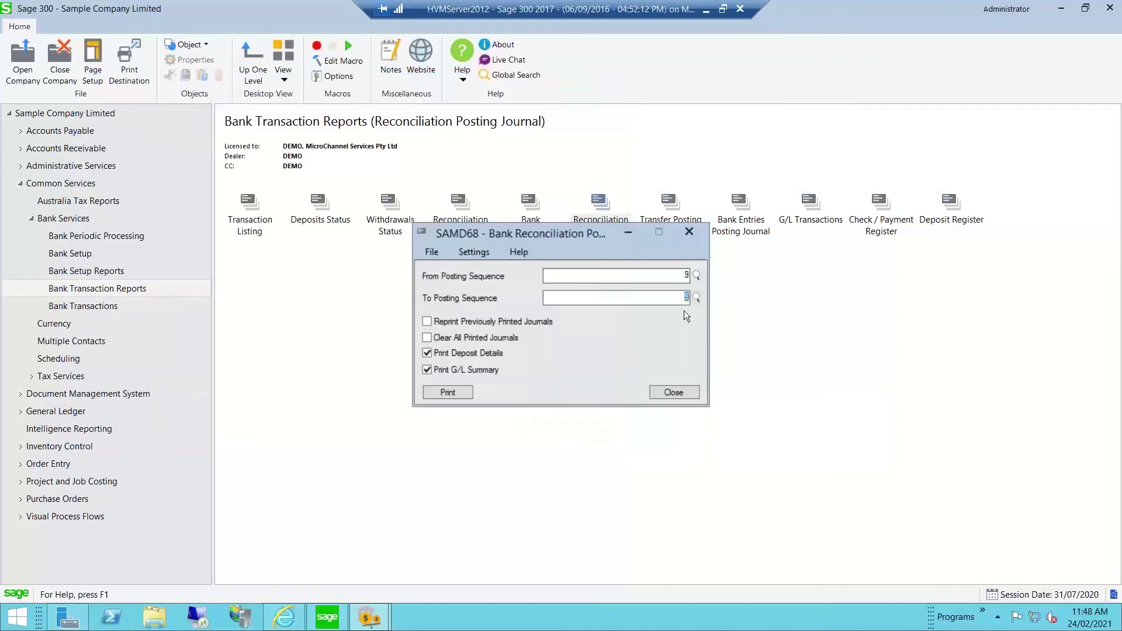
click(427, 322)
click(448, 391)
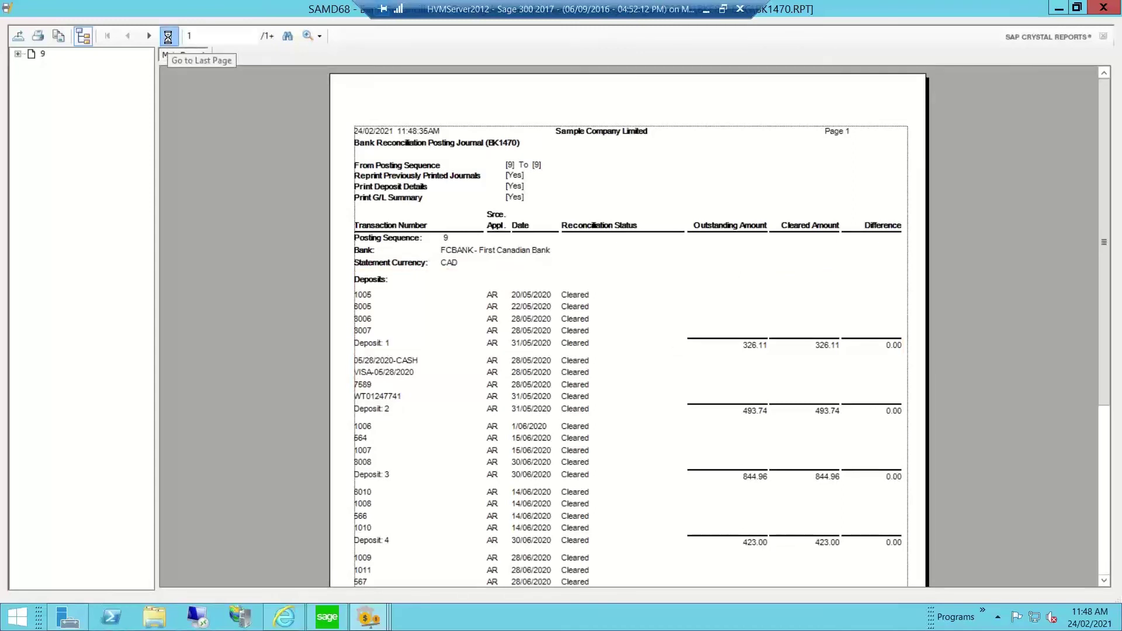
Review the posting journal's reconciliation summary, withdrawals and deposits pages, and close the report and its dialog
click(167, 37)
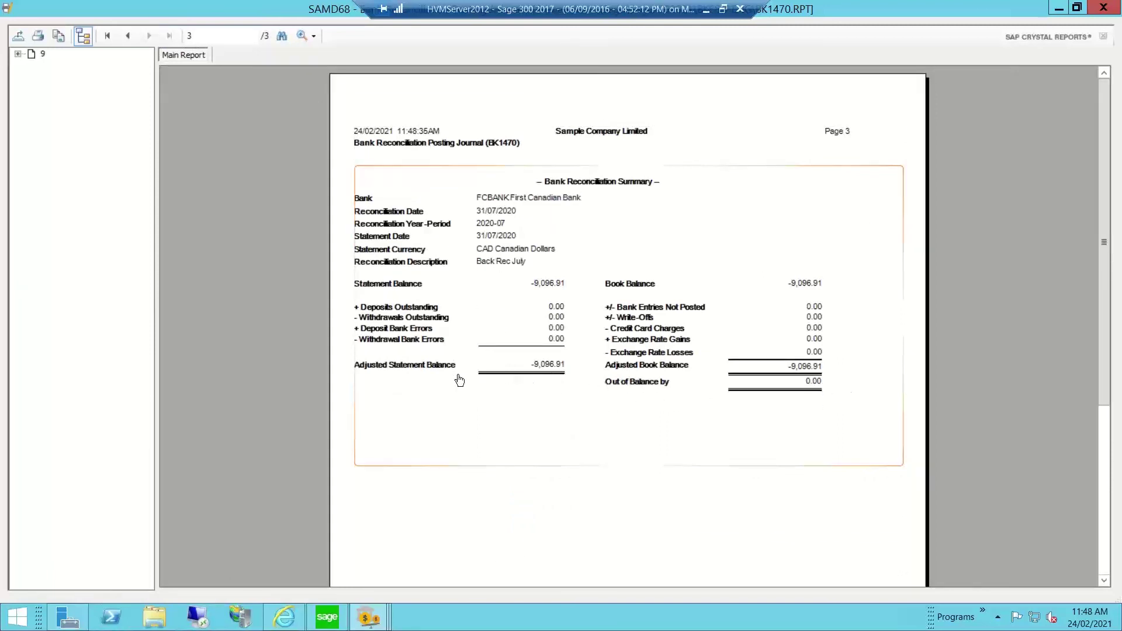
click(127, 36)
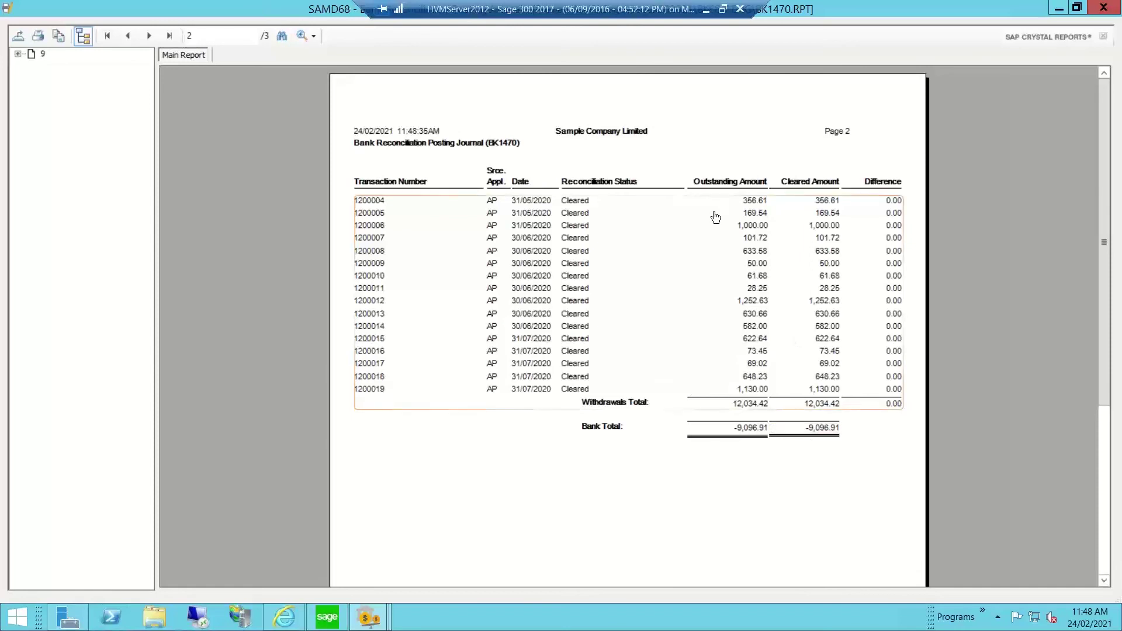
click(127, 37)
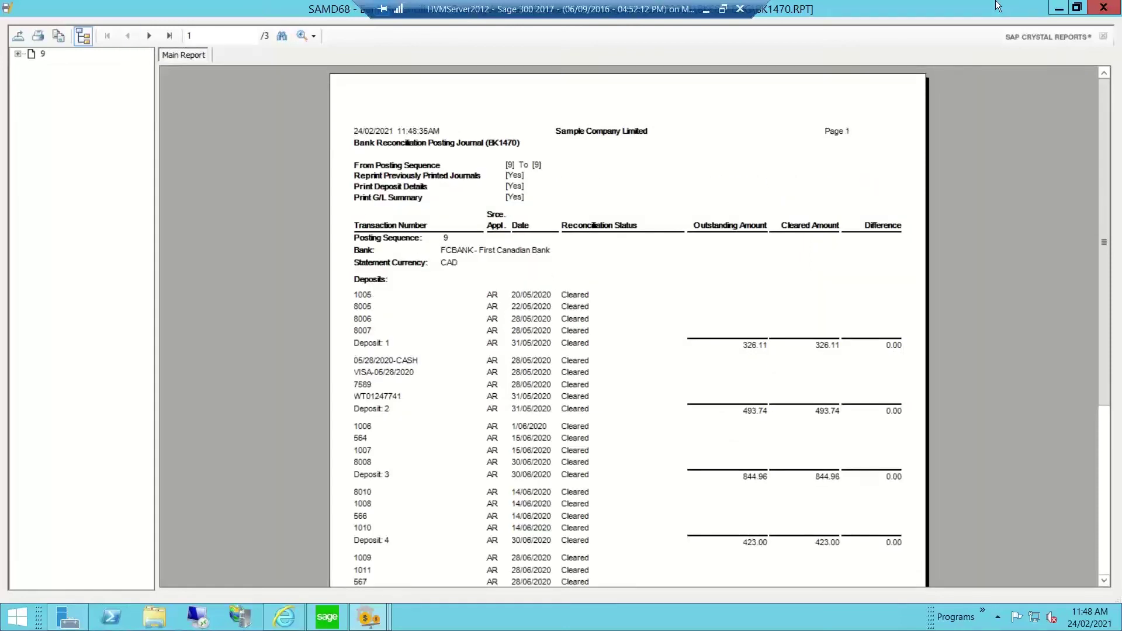
click(1101, 9)
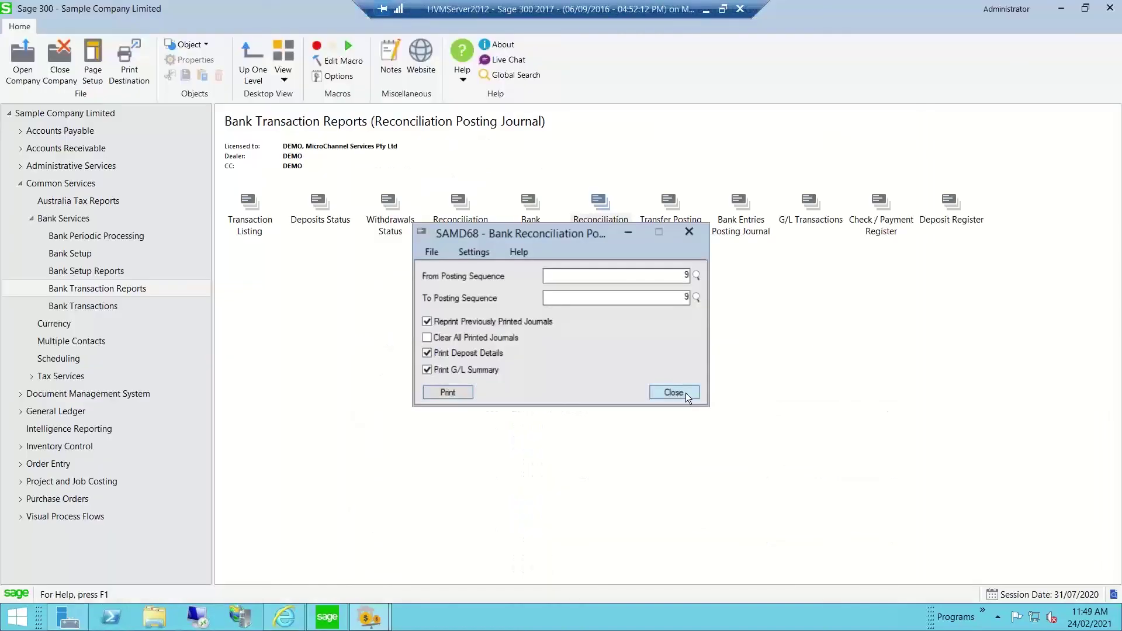
click(673, 392)
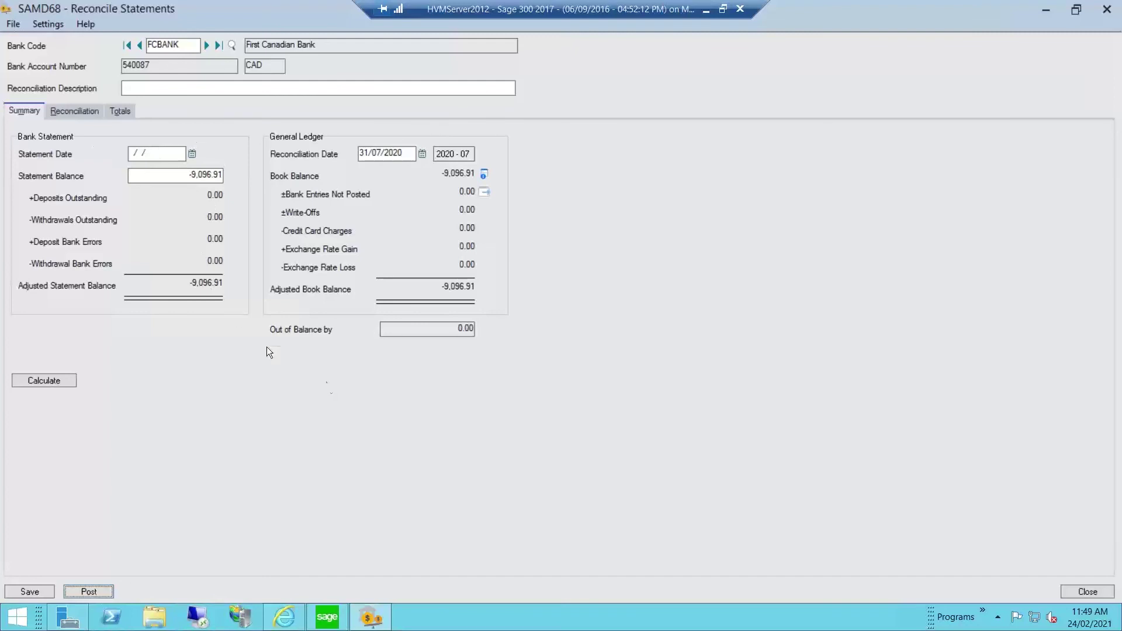
Return to the FCBANK reconciliation and set its statement date to 24/02/2021
click(70, 110)
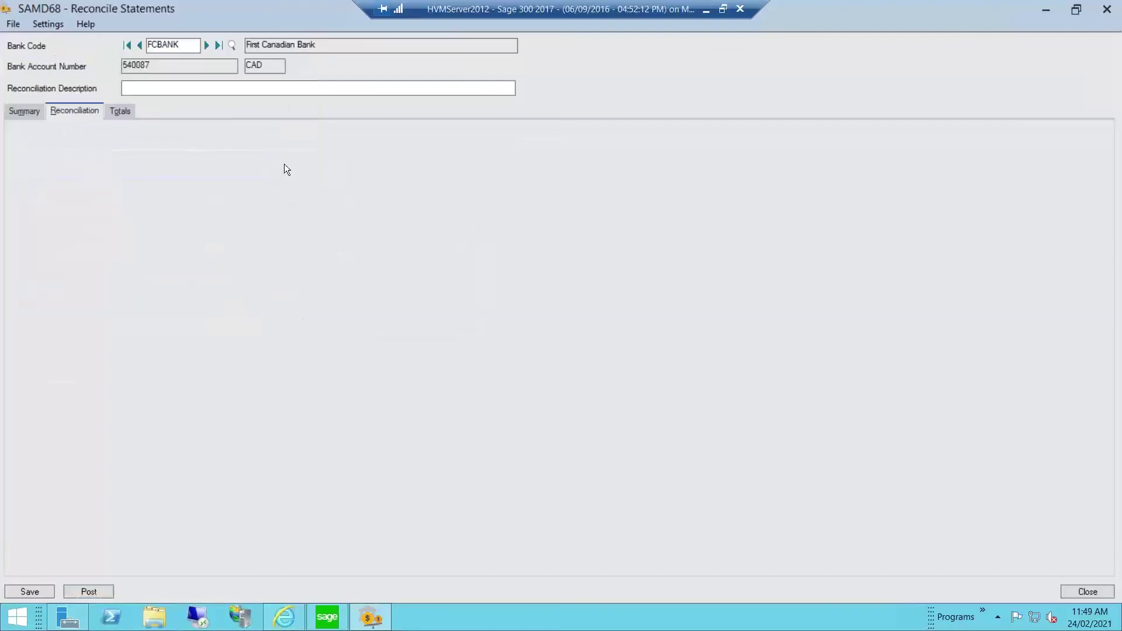
click(26, 112)
click(192, 155)
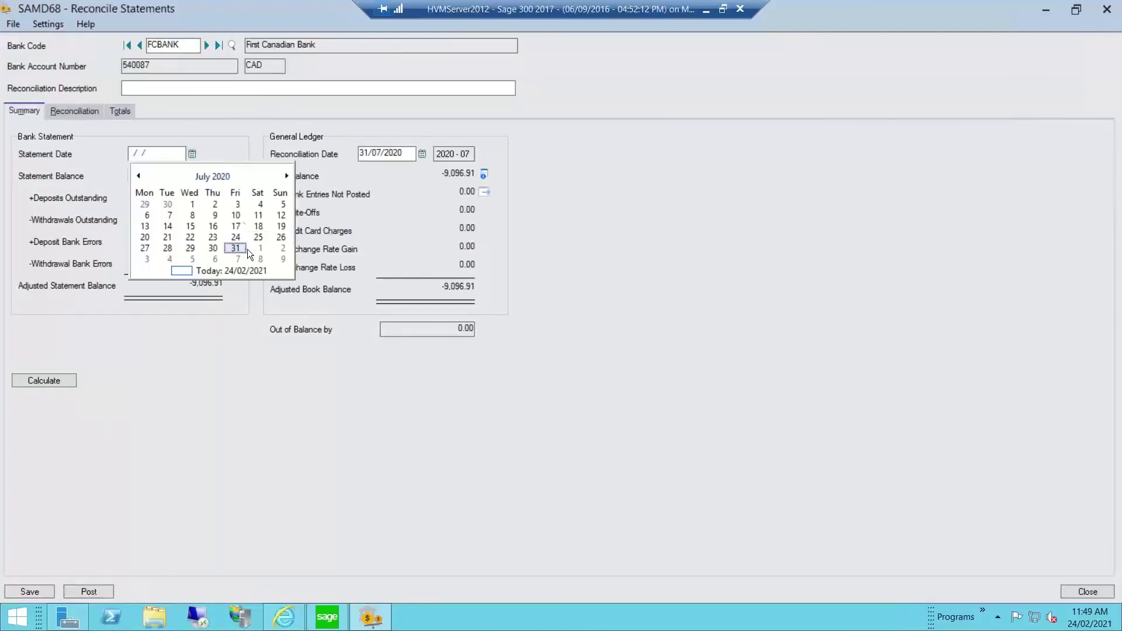
click(219, 272)
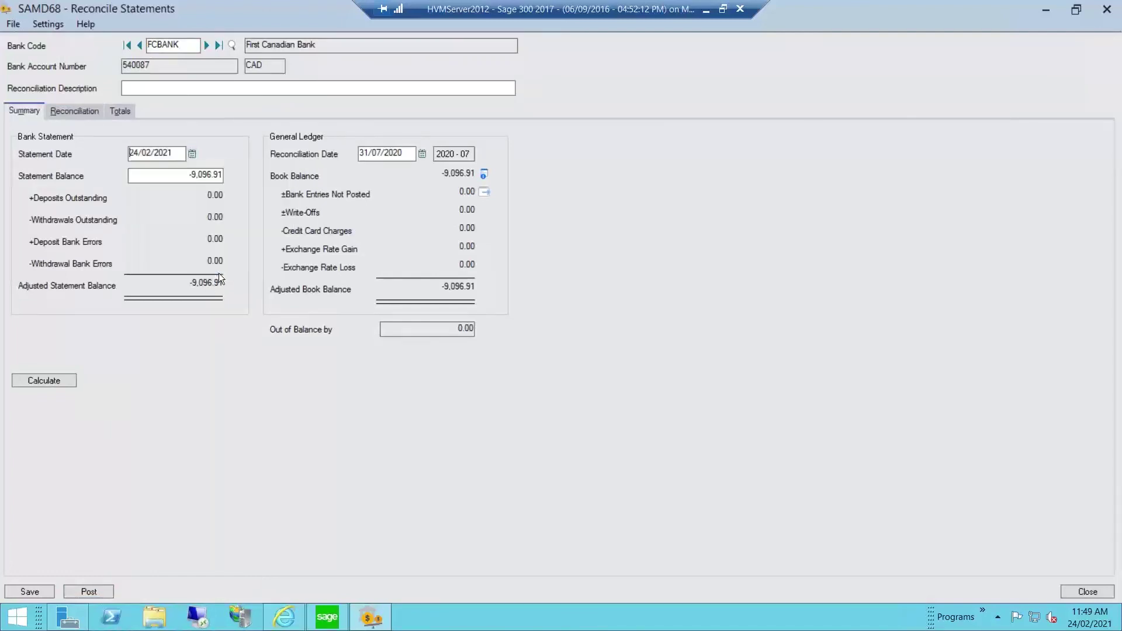
Check the FCBANK reconciliation transaction list and open the breakdown of the book balance
click(72, 113)
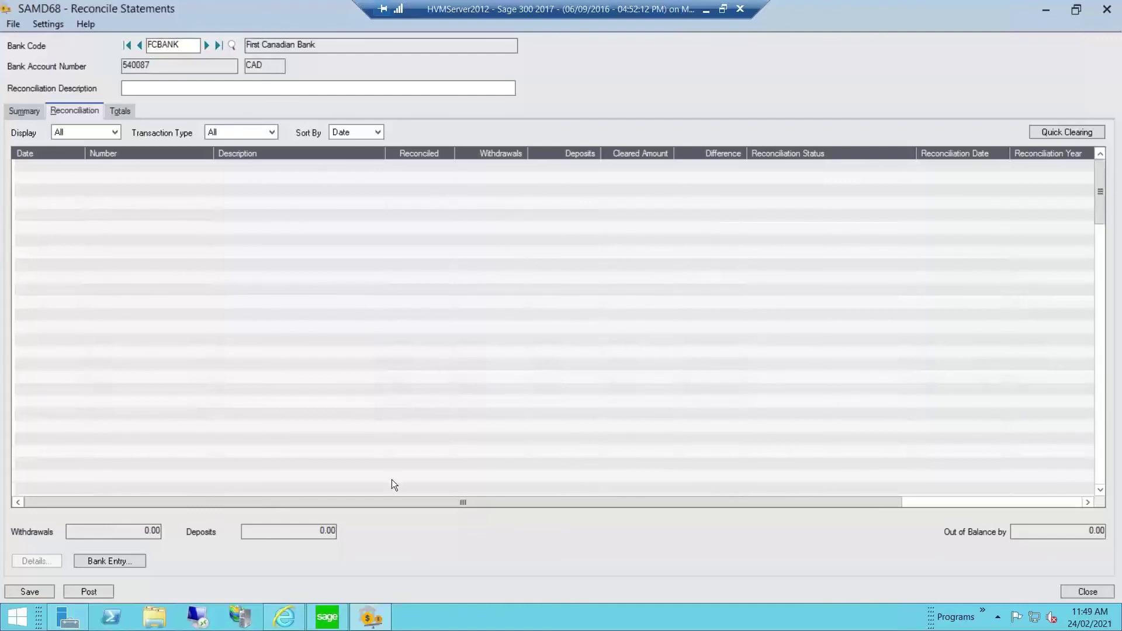
click(27, 114)
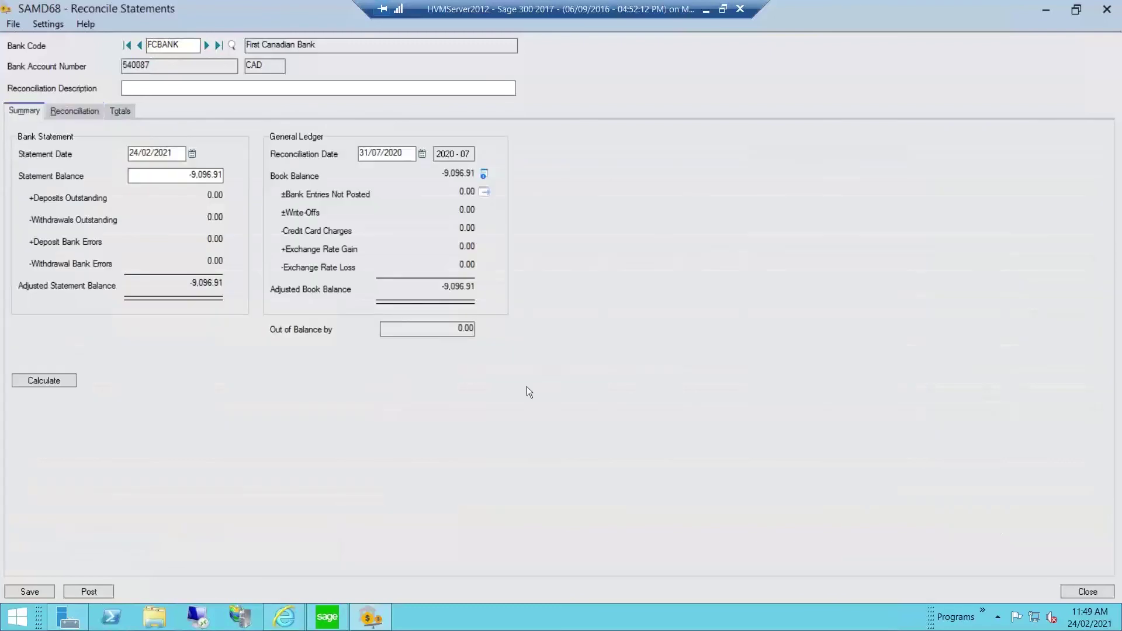
click(483, 175)
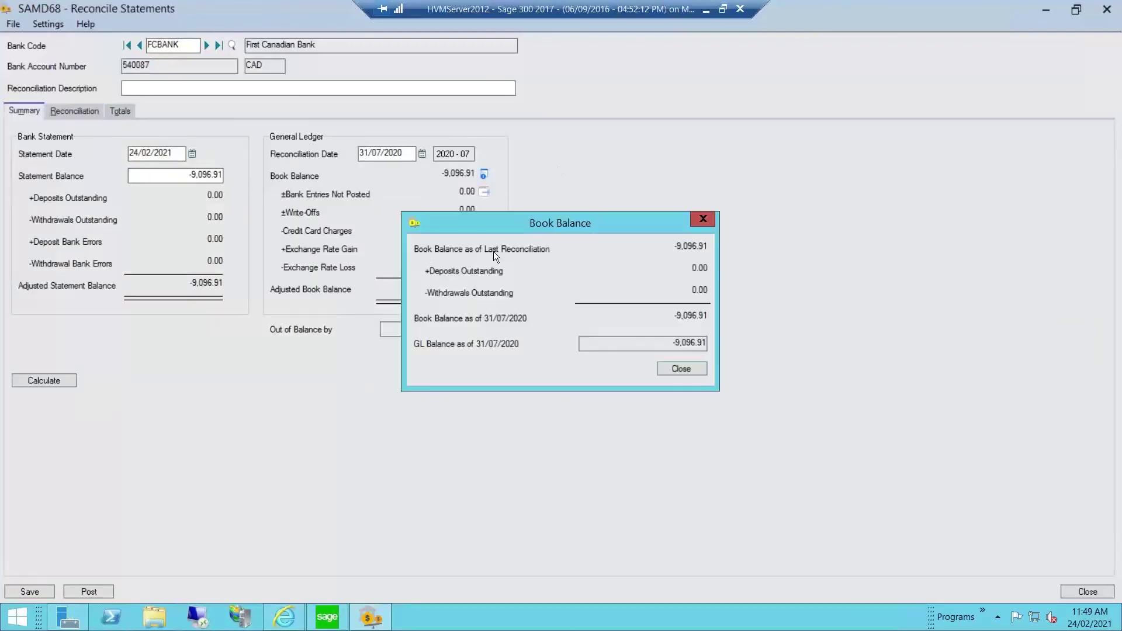